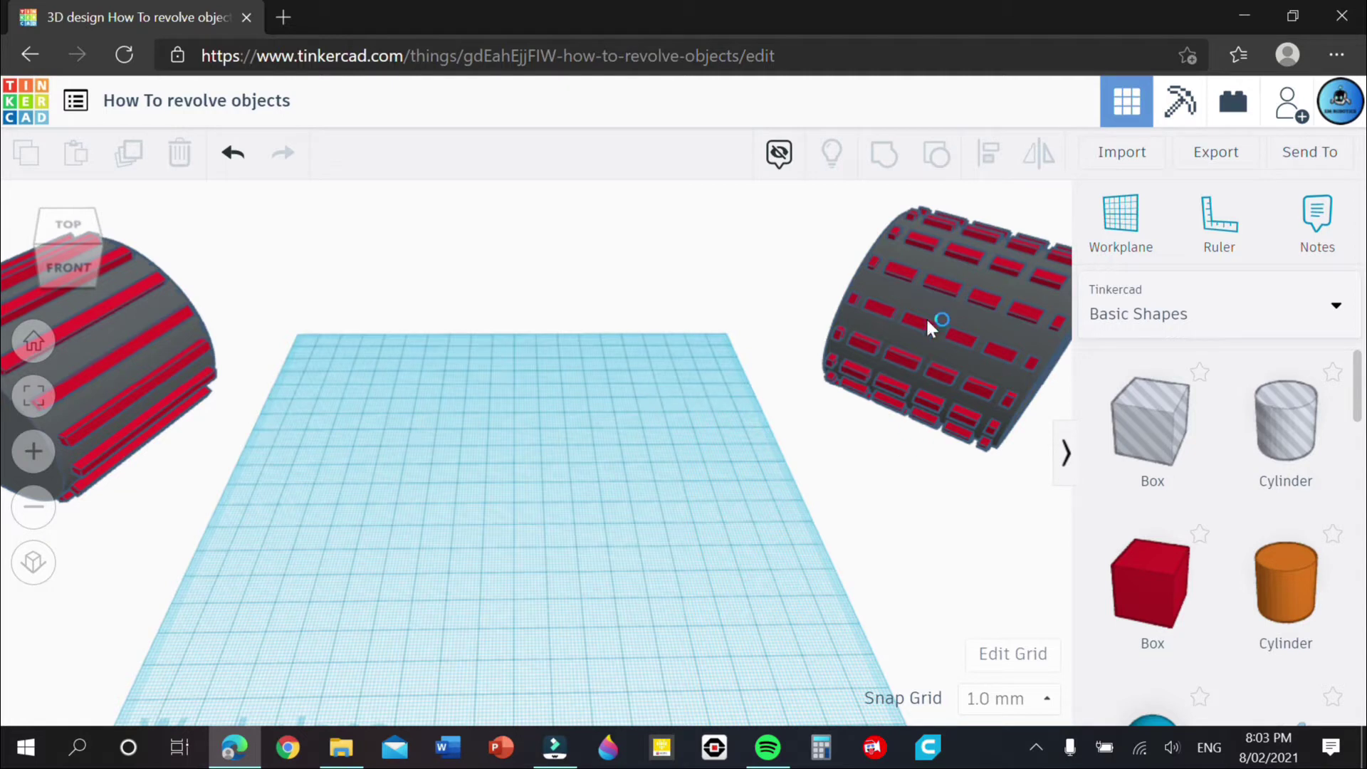
- Place an Extrusion shape from the Featured shape generators near the middle of the workplane
scroll(1169, 402, "down", 2)
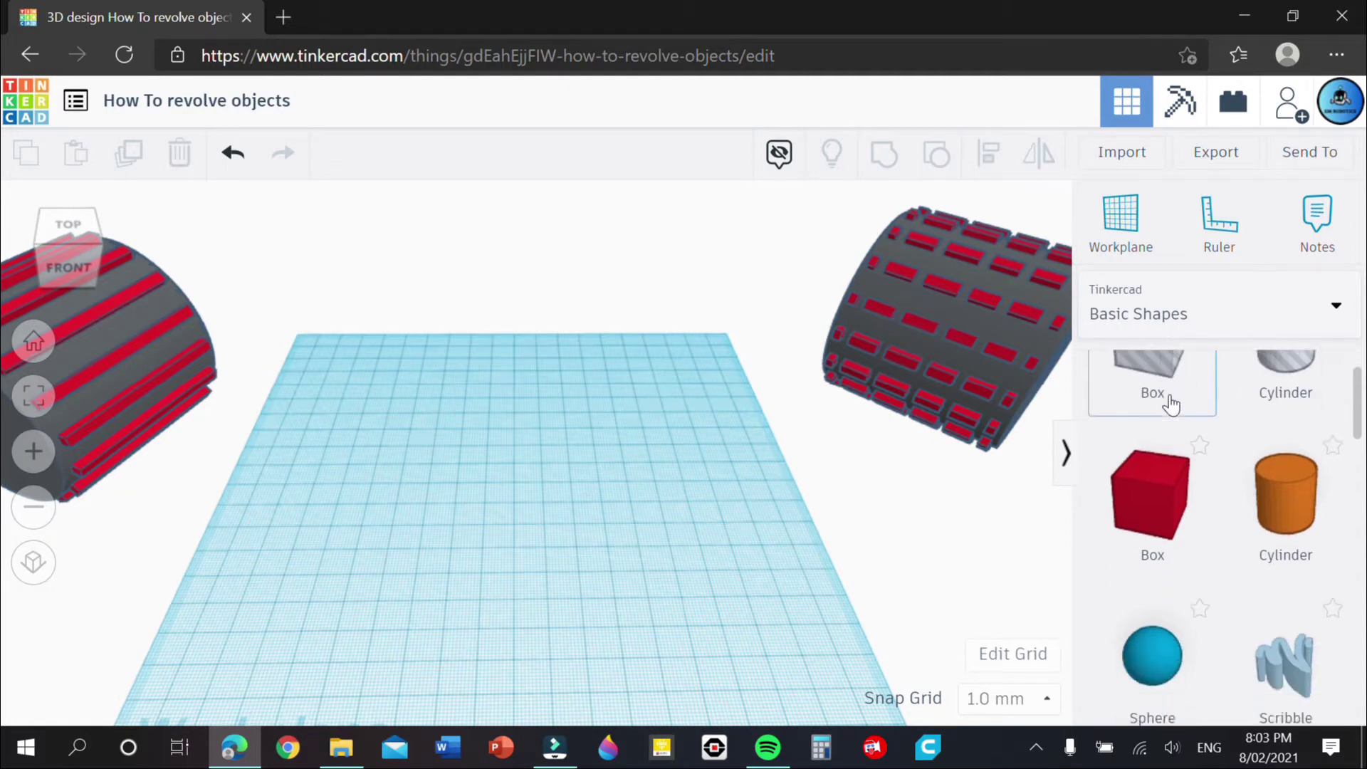
scroll(1168, 399, "up", 2)
left_click(1143, 331)
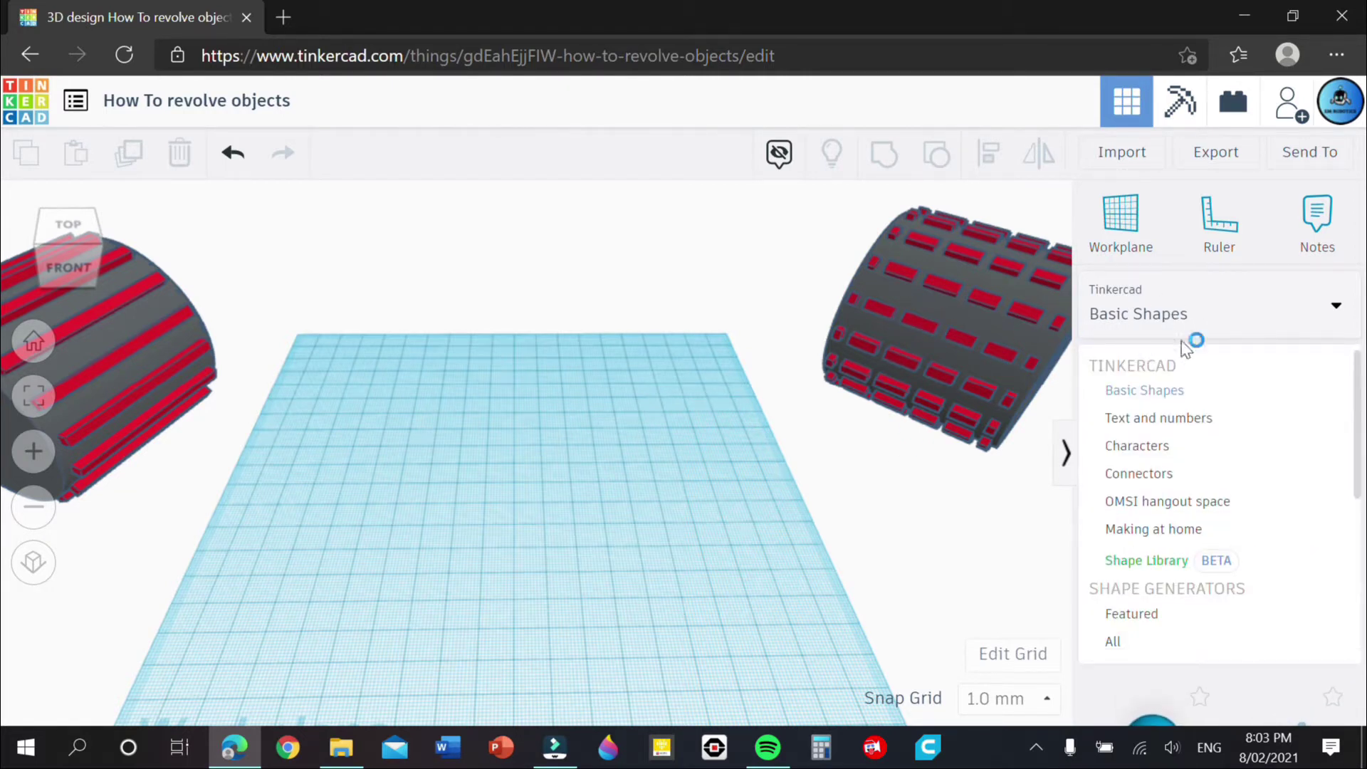
left_click(1132, 613)
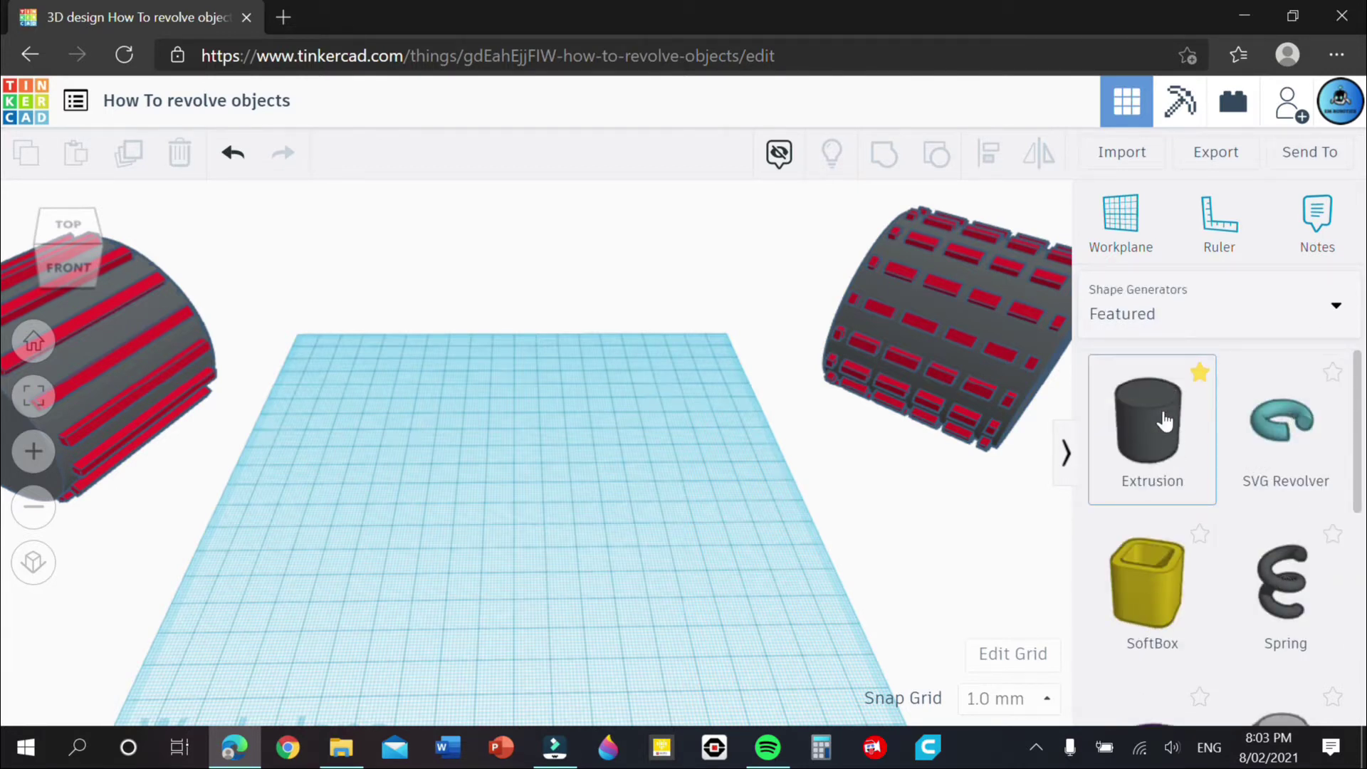
left_click_drag(1172, 413, 559, 511)
left_click(669, 537)
scroll(592, 570, "up", 5)
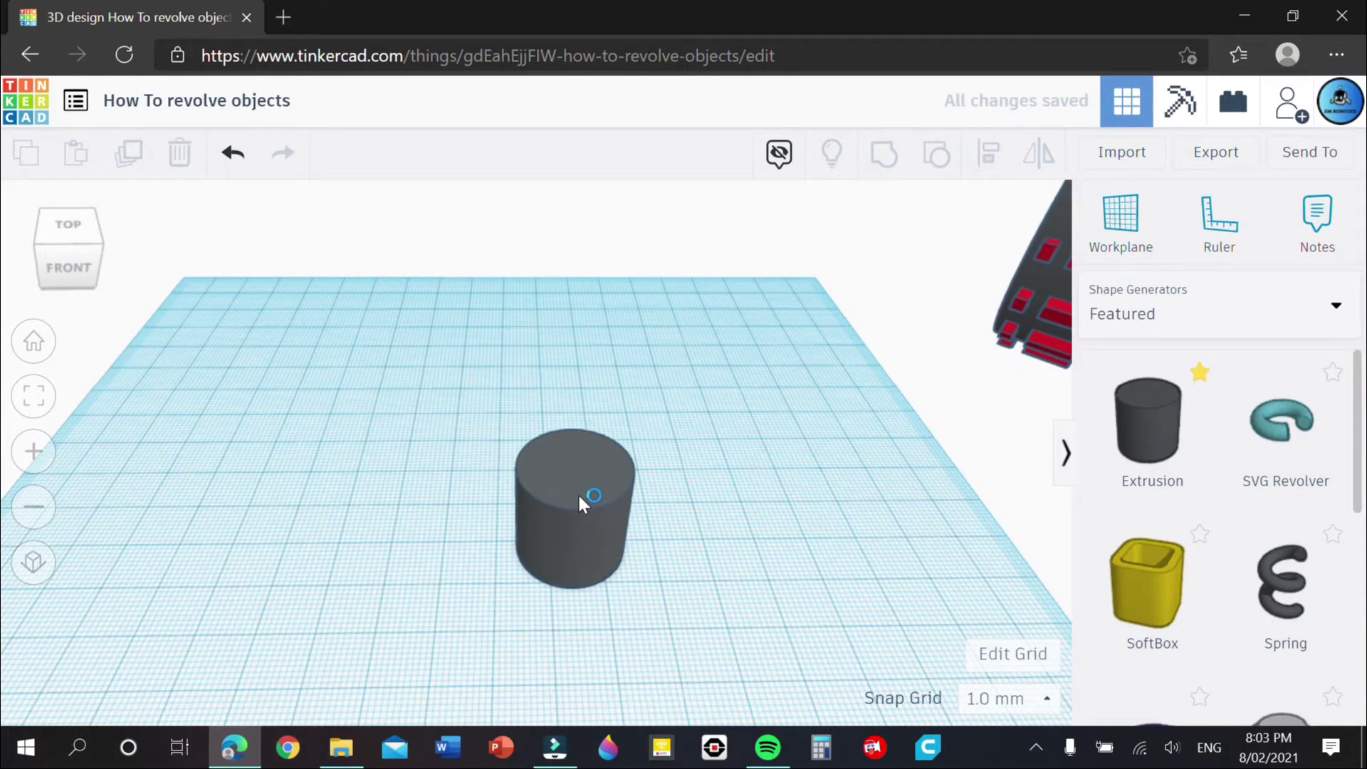
- Add a cylinder hole from Basic Shapes to the workplane and move the extrusion further away from it
left_click(1143, 313)
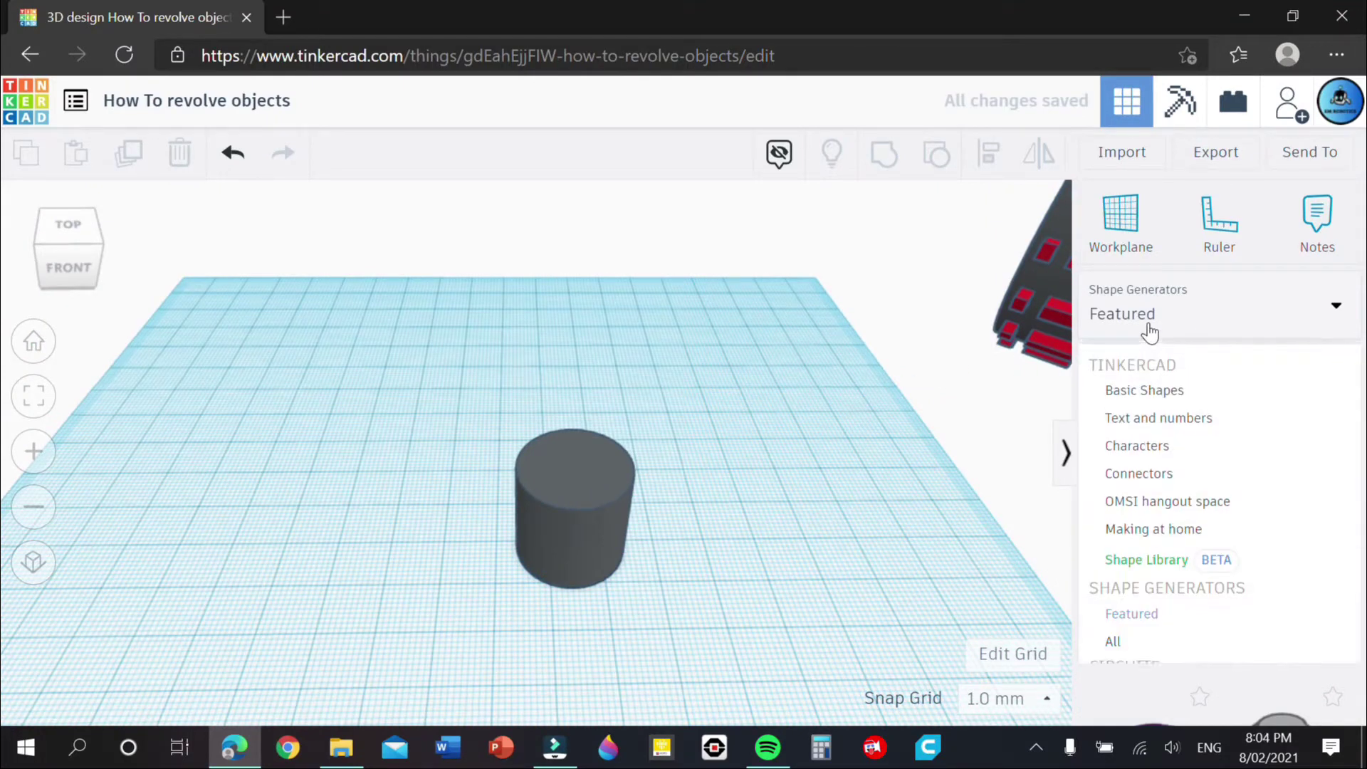
left_click(1128, 388)
left_click_drag(1294, 445, 712, 467)
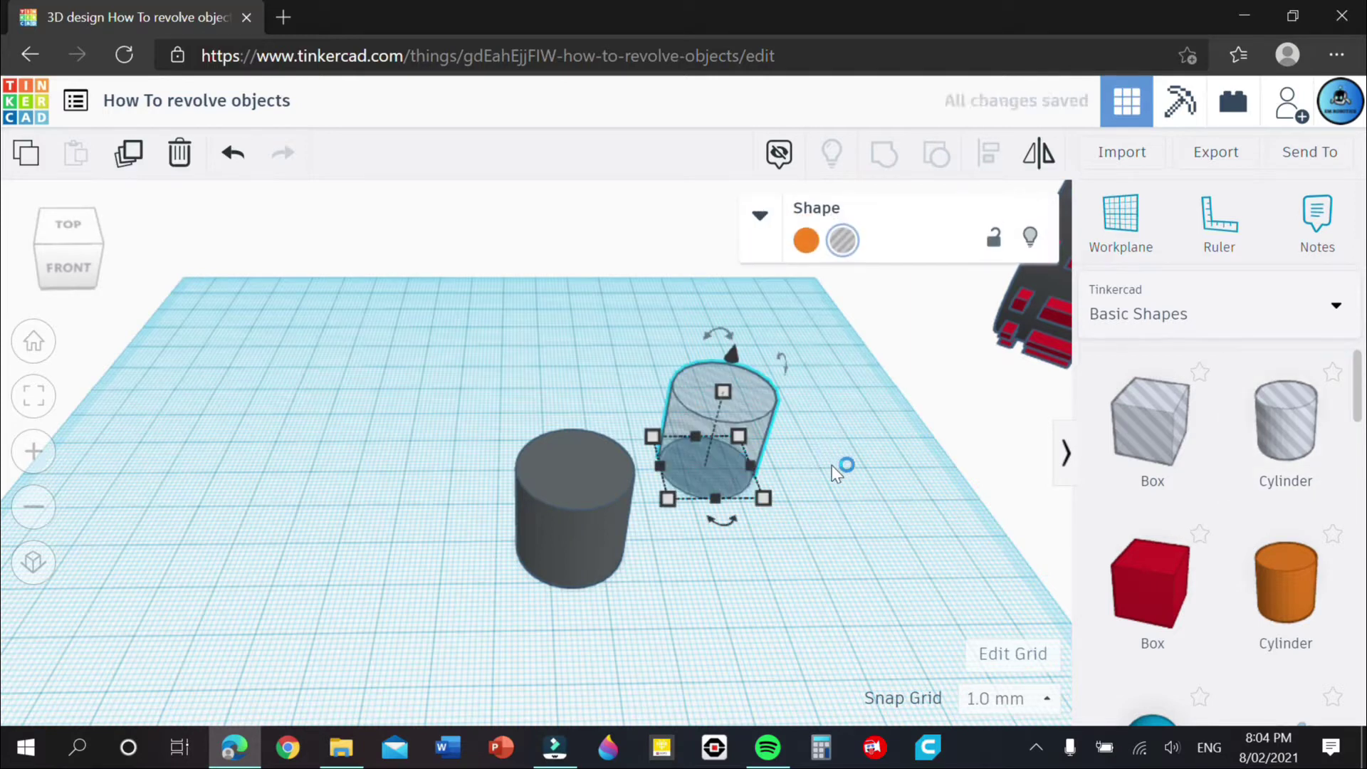
left_click(672, 507)
left_click_drag(584, 510, 425, 459)
left_click(570, 464)
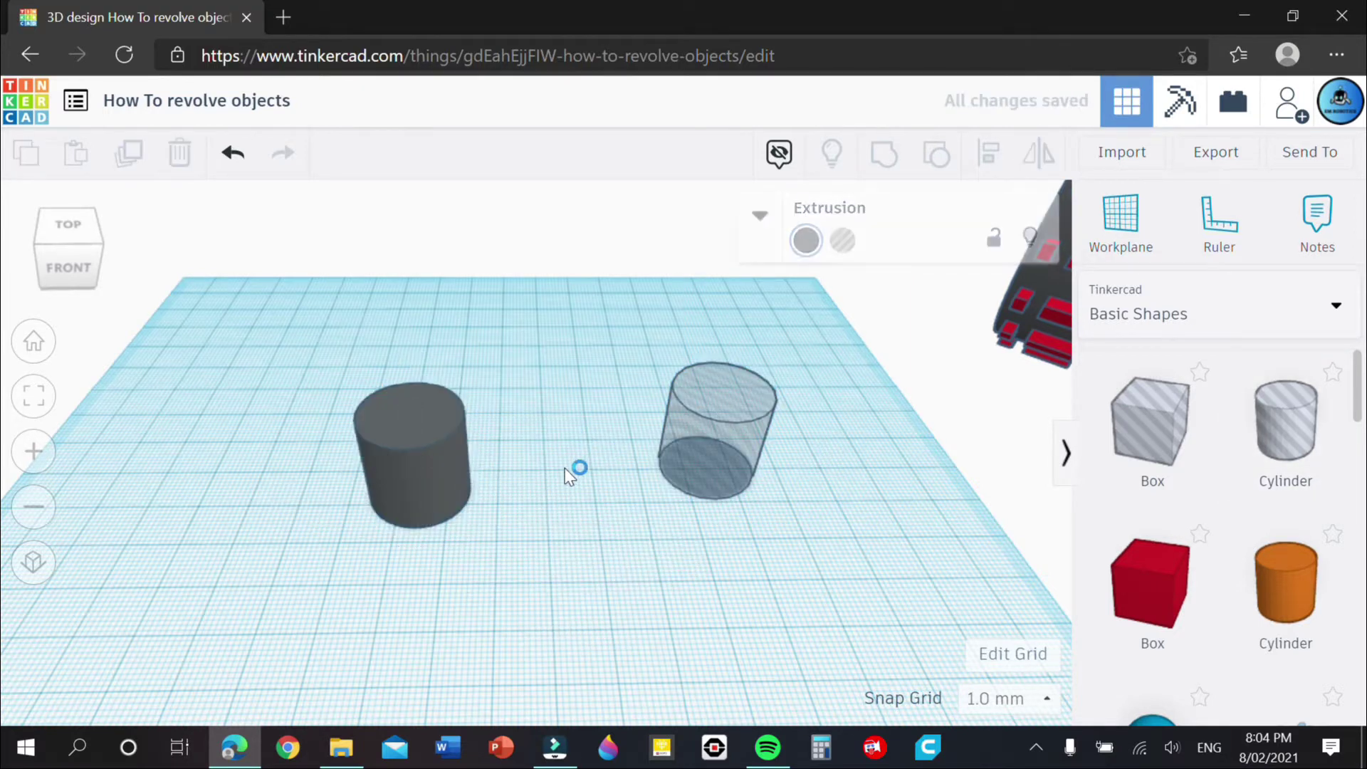
- Scale the extrusion up proportionally to about 29 mm across and move the cylinder hole close beside it
left_click(424, 478)
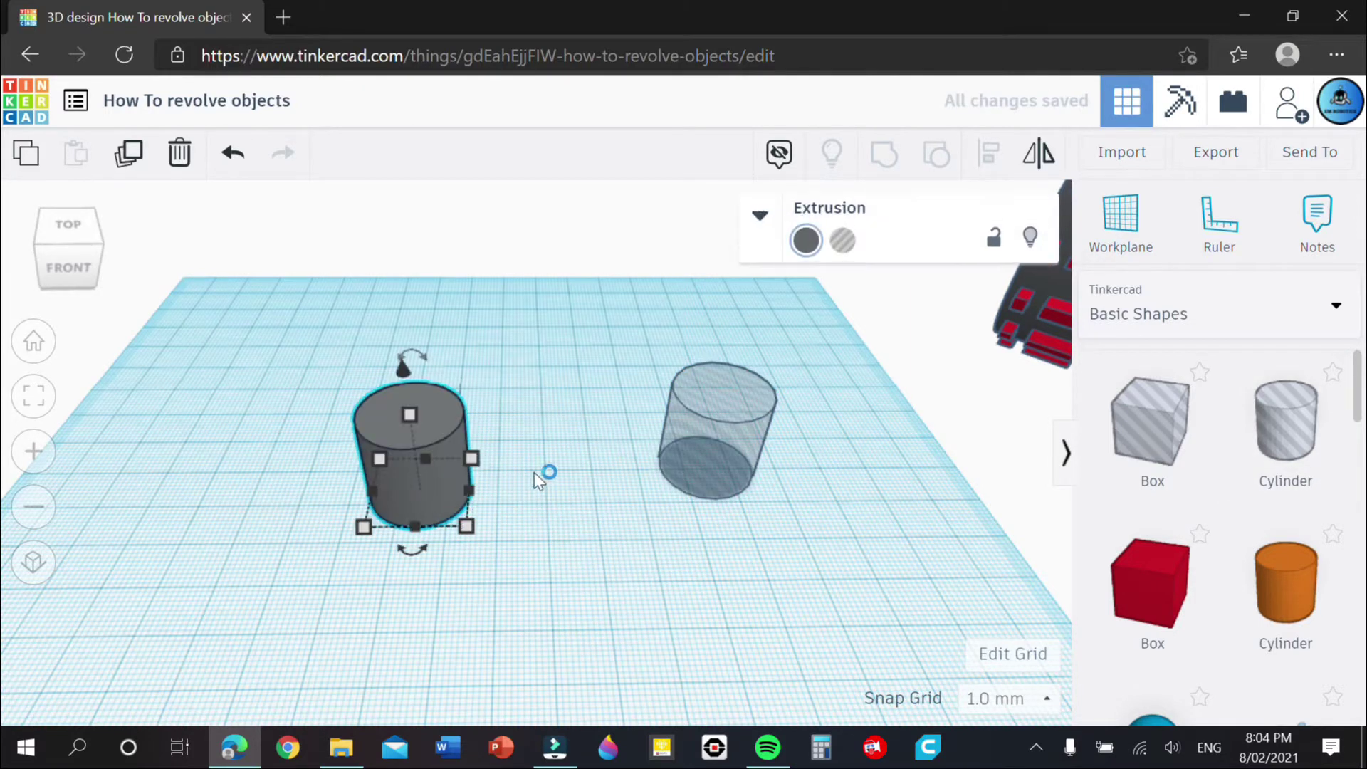
left_click(547, 473)
left_click(447, 472)
left_click_drag(467, 528, 513, 558)
left_click(722, 503)
left_click_drag(704, 463, 614, 443)
left_click(732, 403)
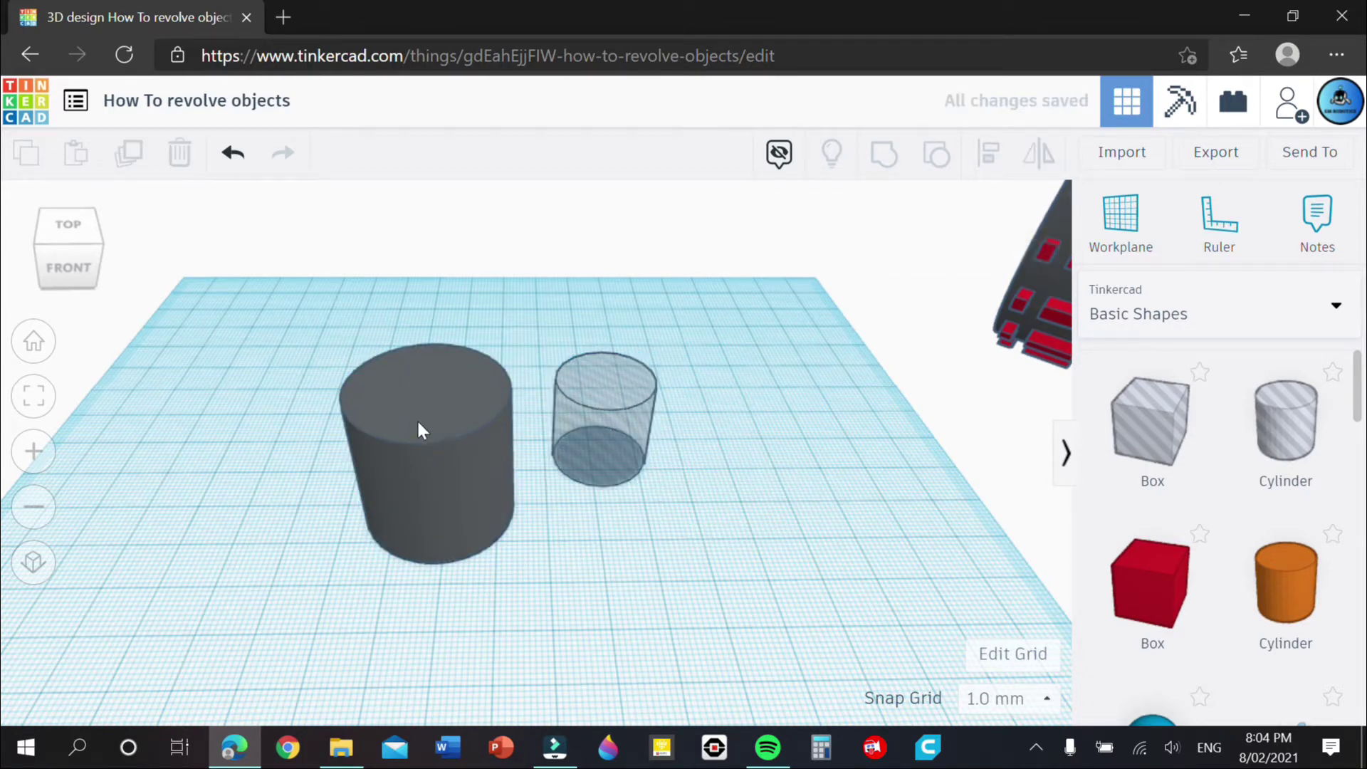
- Scale the cylinder hole up proportionally until it is slightly narrower than the extrusion
left_click(624, 420)
left_click_drag(652, 482, 702, 522)
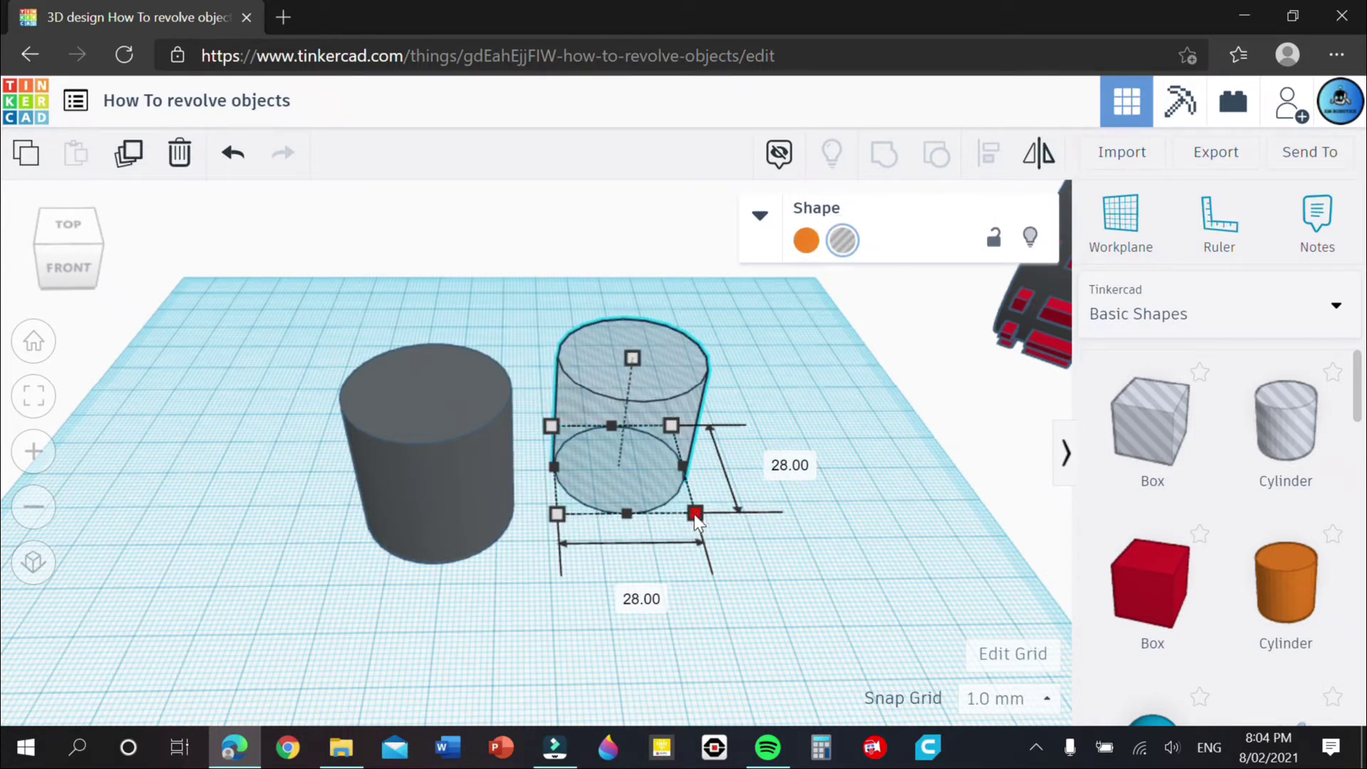
left_click_drag(697, 514, 690, 517)
left_click(767, 531)
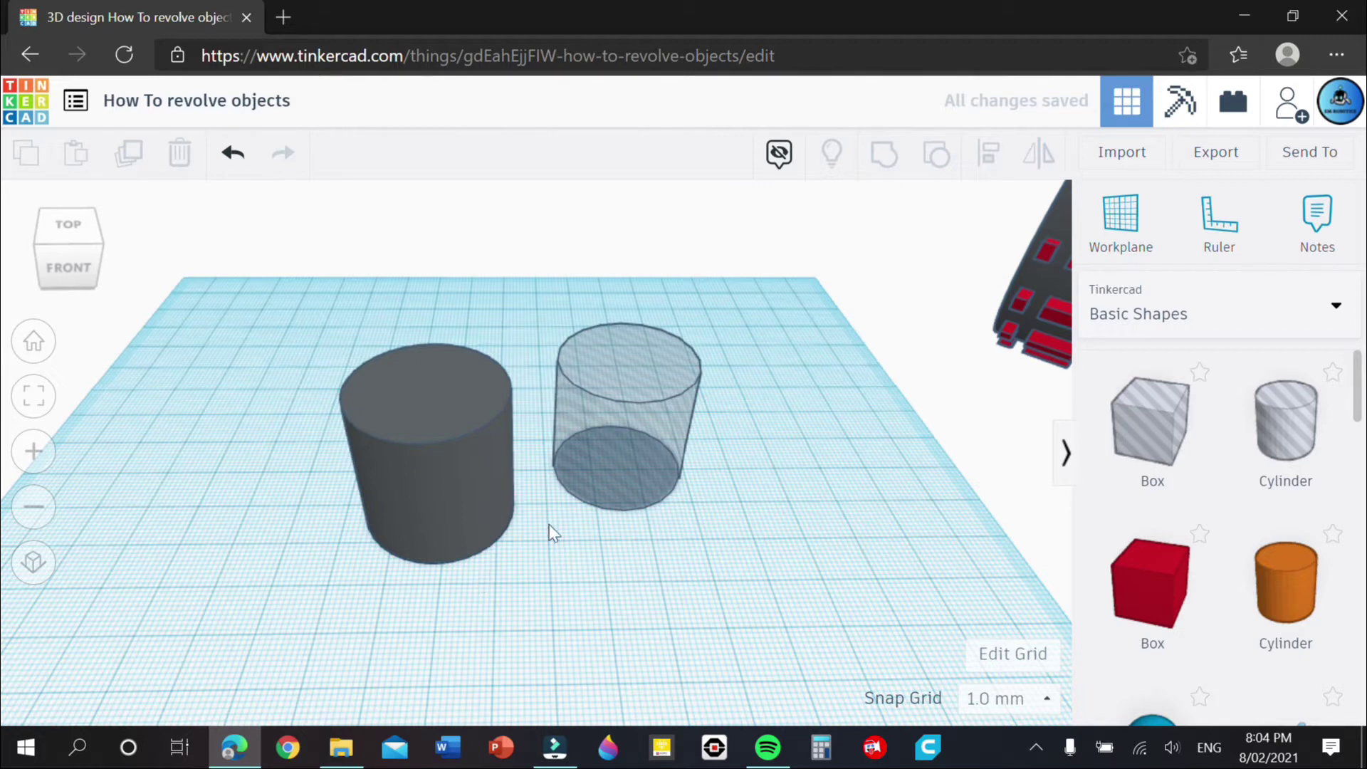
- Align the extrusion and the cylinder hole on their centres in both horizontal directions
left_click_drag(436, 518, 664, 414)
left_click(988, 153)
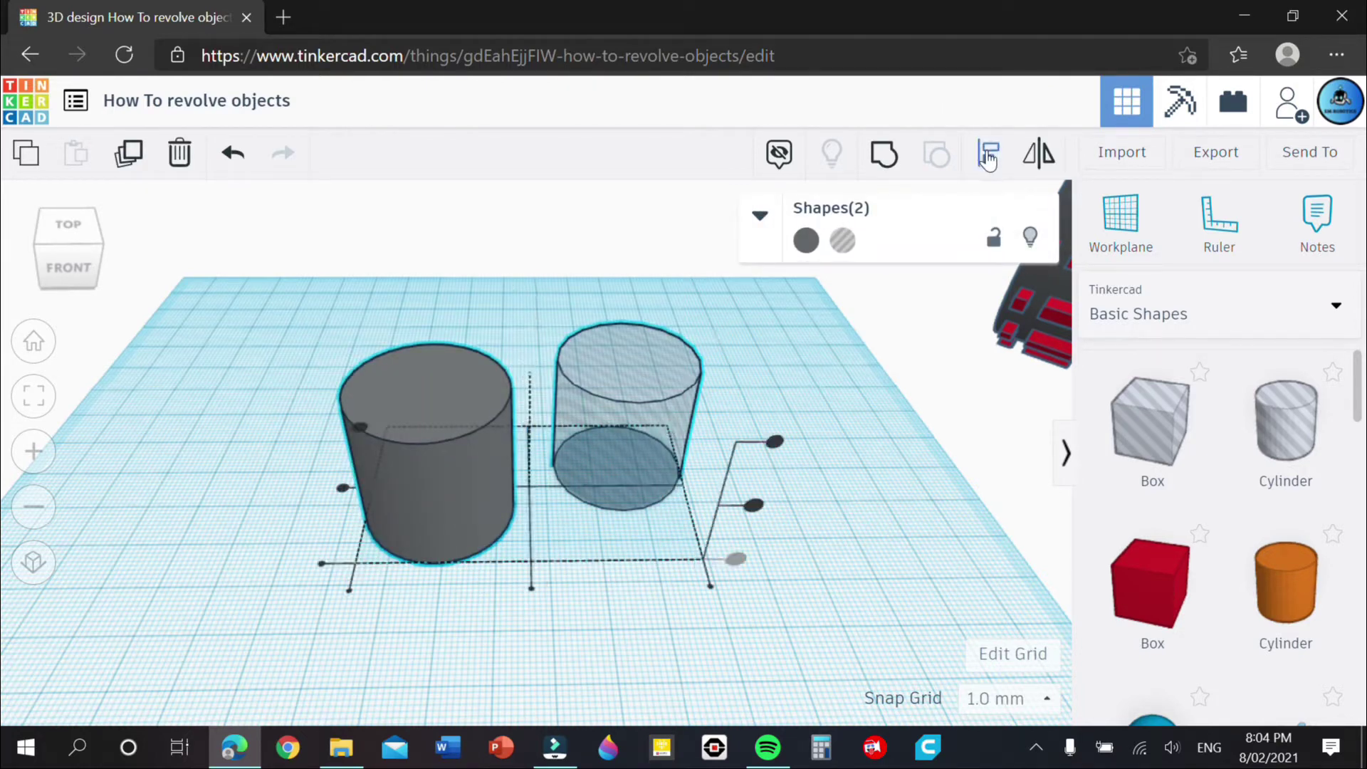
left_click(532, 589)
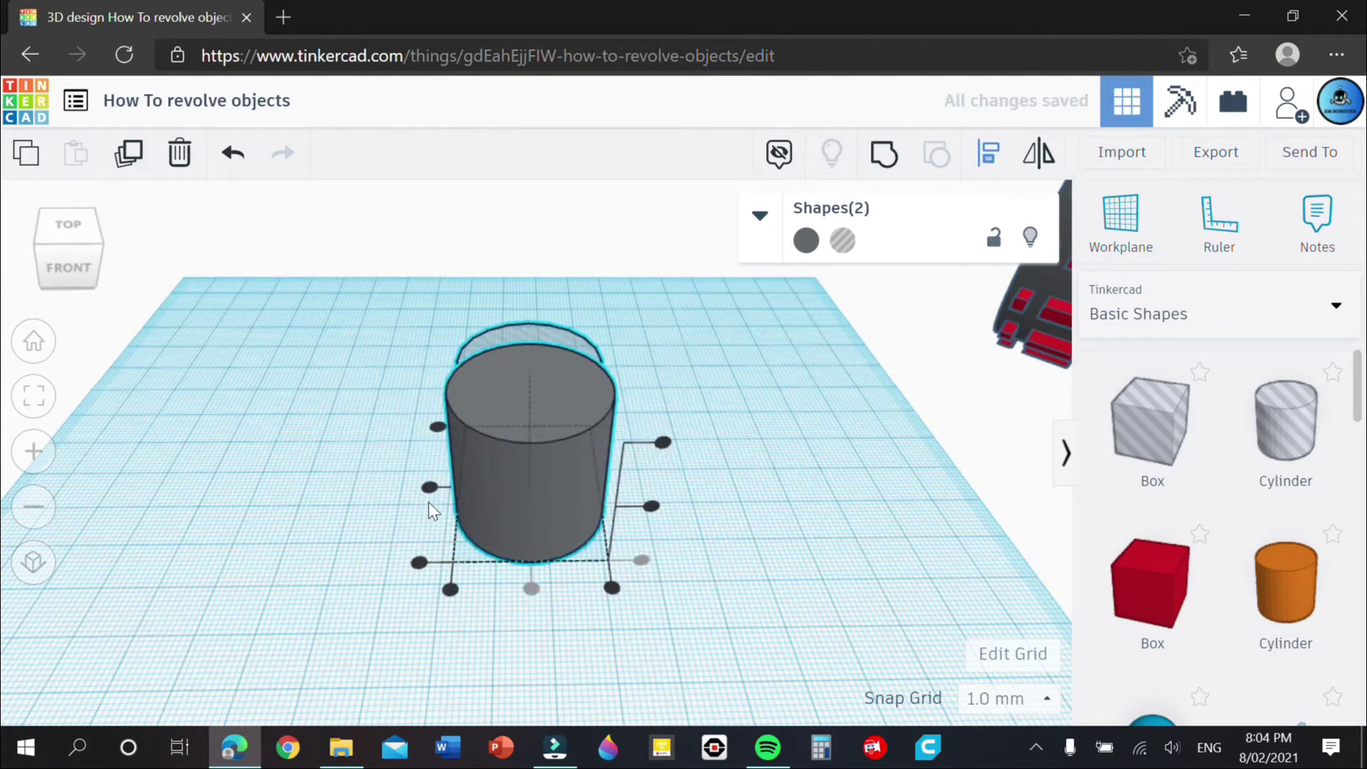
left_click(429, 489)
left_click(813, 504)
- Increase the cylinder hole's height so that it rises slightly above the extrusion's top face
right_click_drag(813, 504, 536, 682)
left_click(533, 676)
right_click_drag(663, 586, 695, 755)
left_click_drag(537, 412, 539, 394)
mouse_move(738, 459)
right_mouse_down()
mouse_move(740, 494)
mouse_move(732, 471)
right_mouse_up()
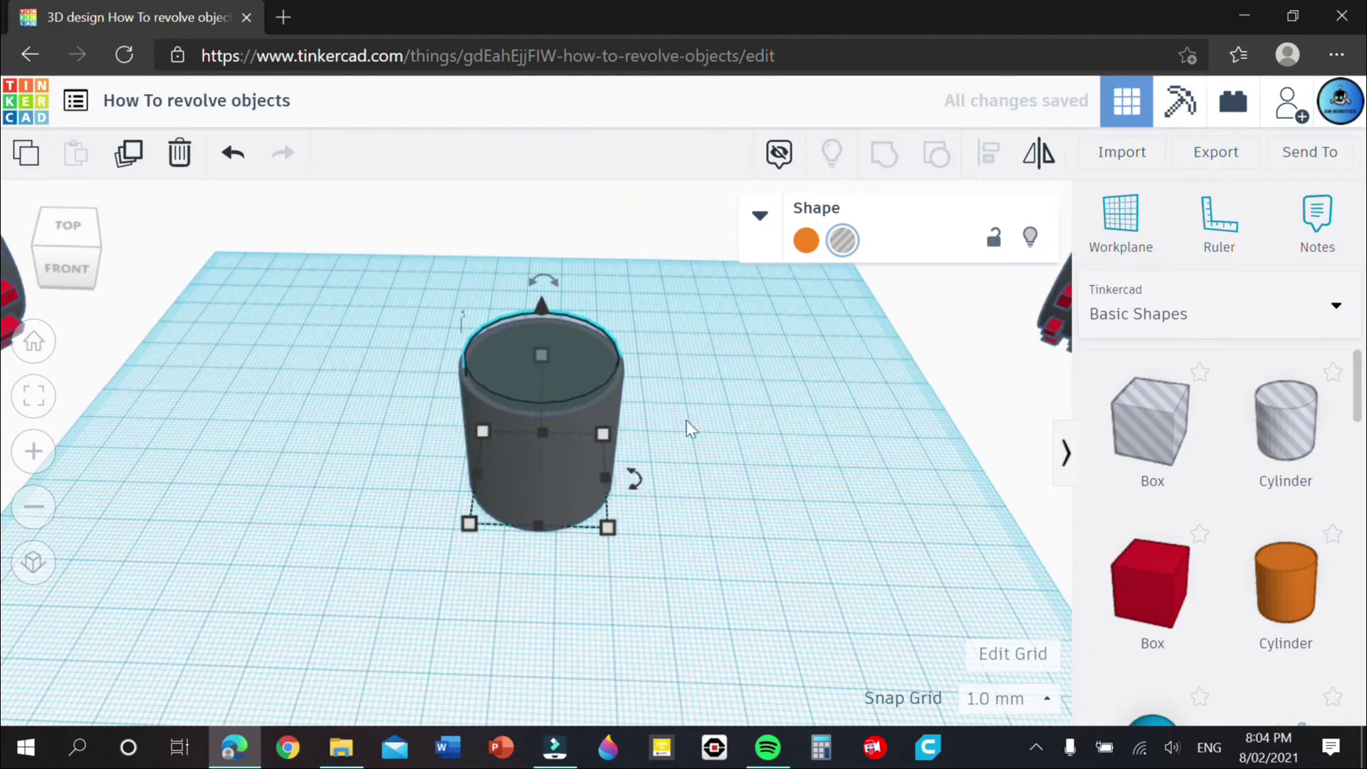
- Group the extrusion with the cylinder hole to cut a hollow tube and frame it in view
left_click_drag(621, 399, 598, 369)
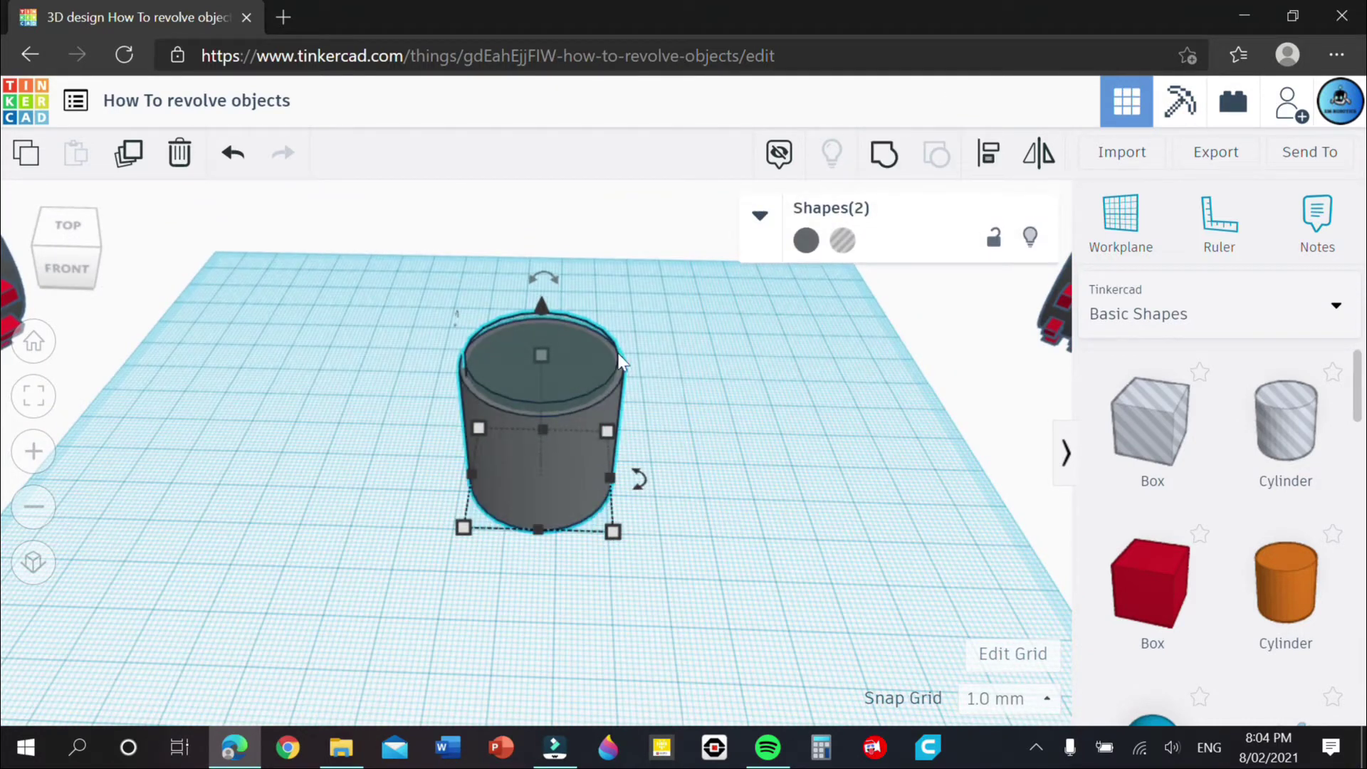
left_click(883, 169)
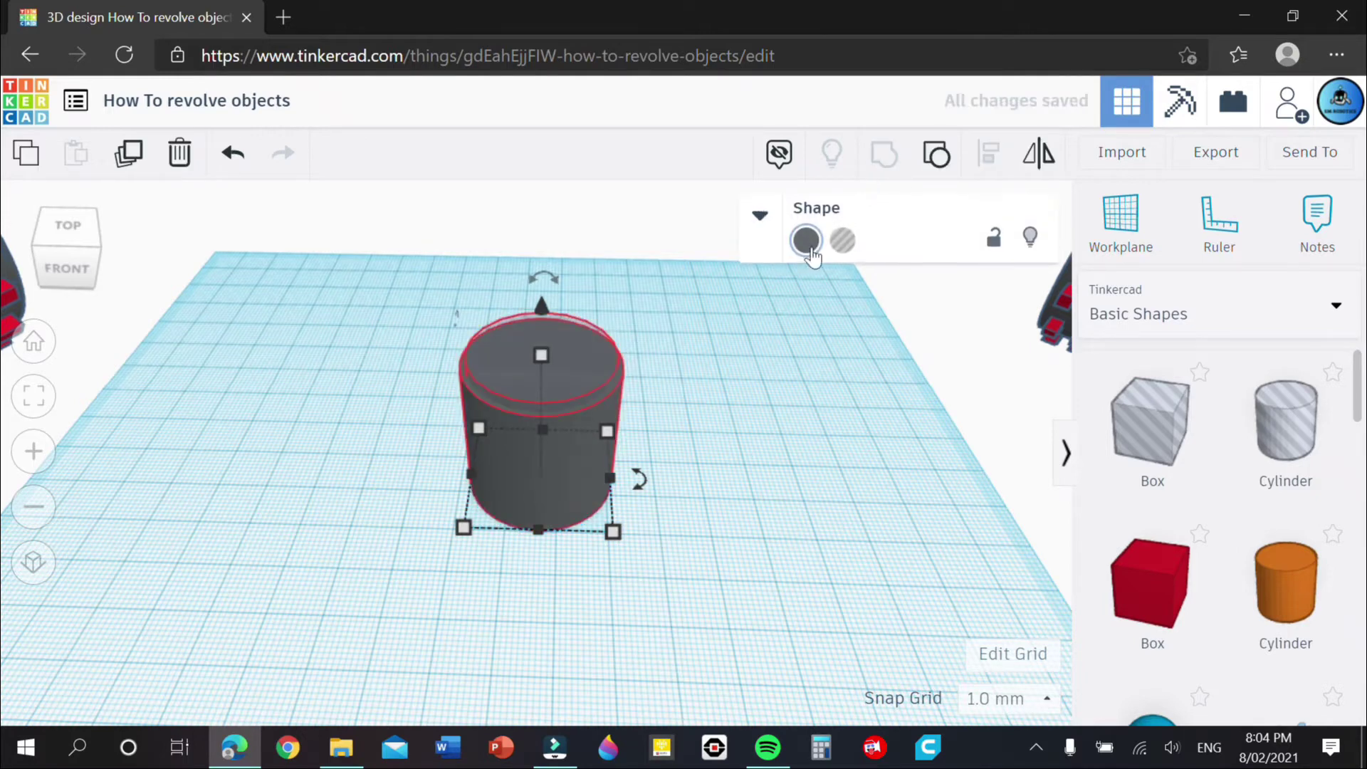
right_click_drag(715, 362, 685, 475)
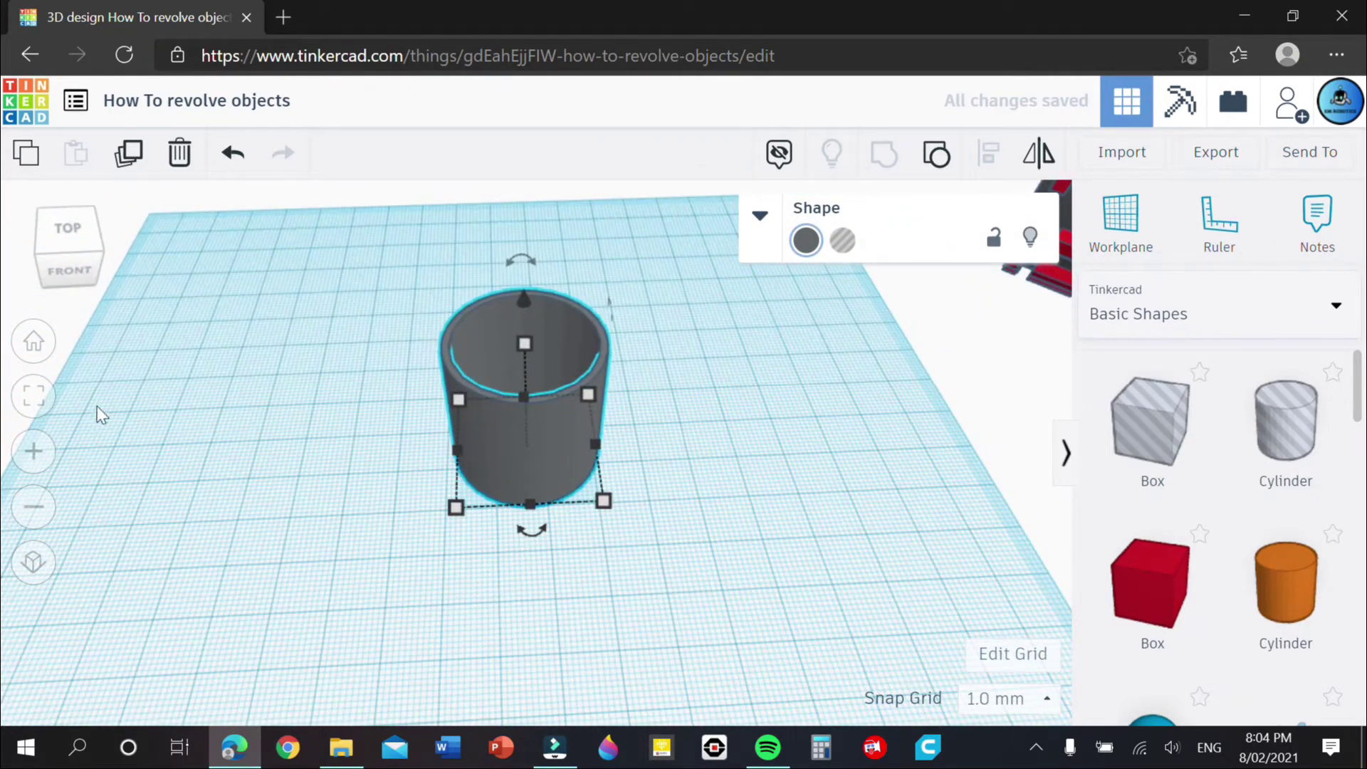
left_click(34, 396)
left_click(788, 489)
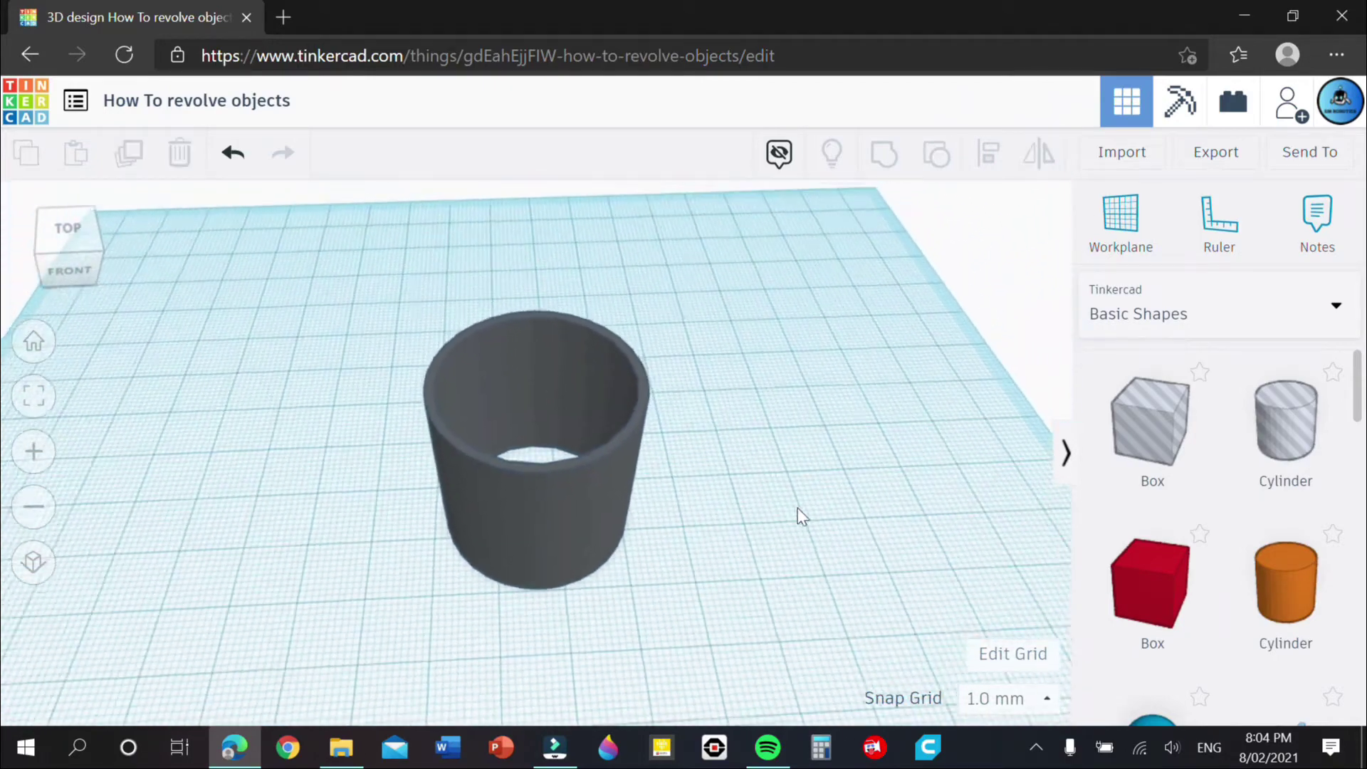
- Move the hollow tube about 32 mm sideways to clear the middle of the workplane
scroll(797, 507, "down", 3)
mouse_move(748, 514)
right_mouse_down()
mouse_move(720, 503)
mouse_move(754, 501)
right_mouse_up()
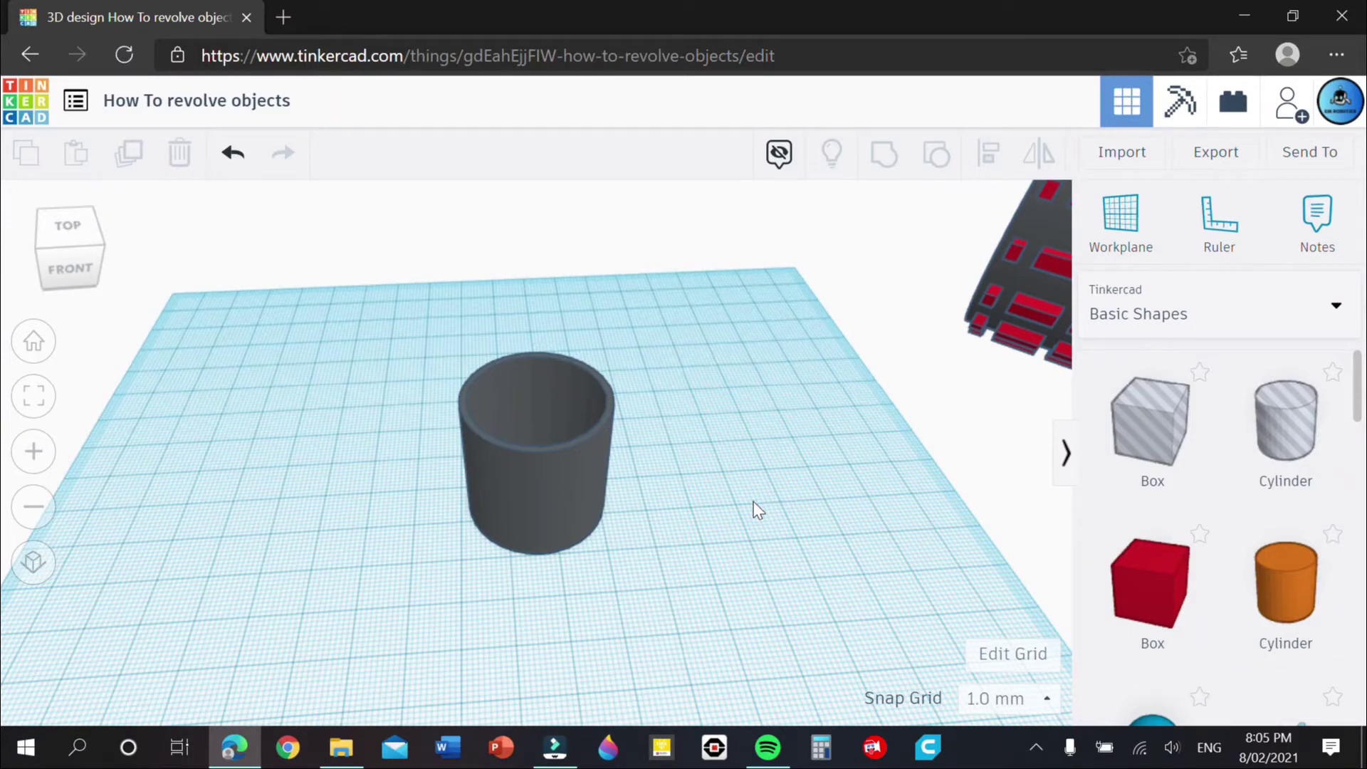
left_click_drag(564, 464, 386, 423)
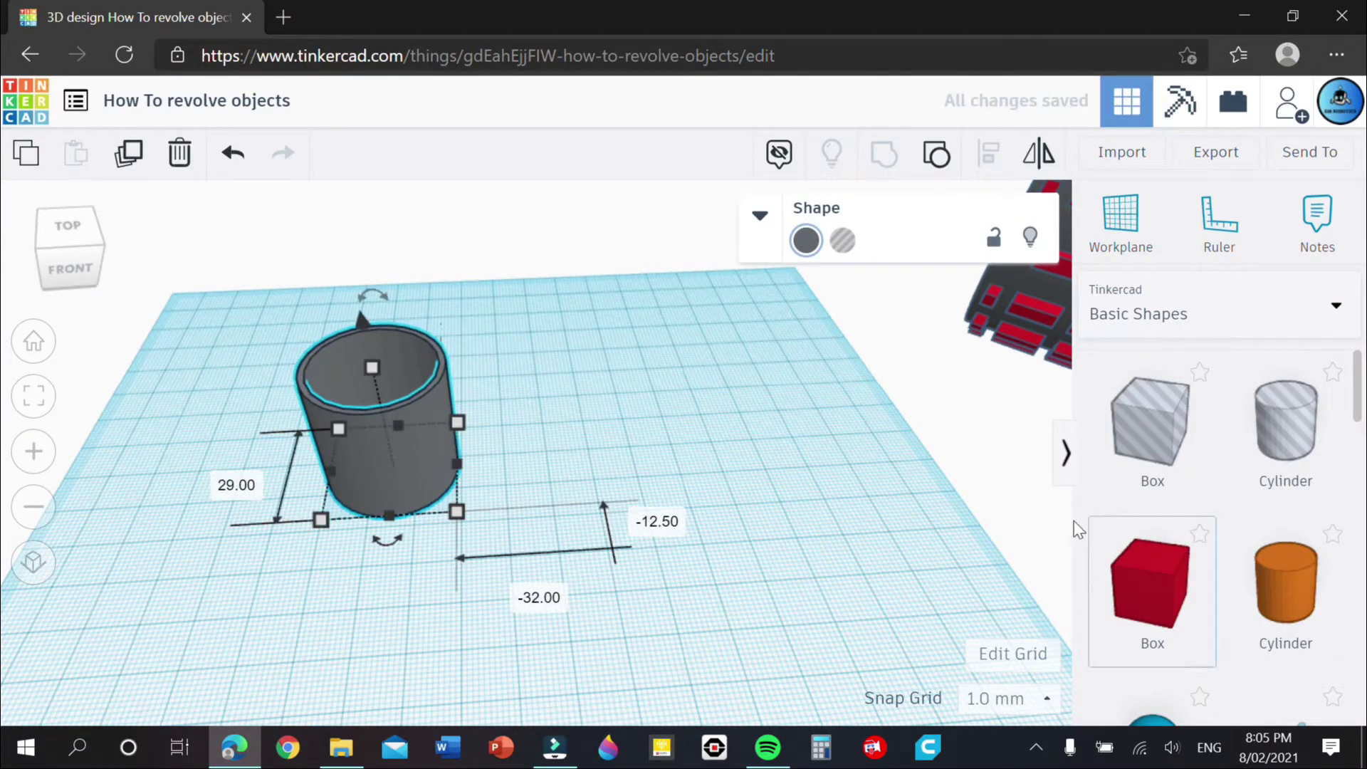
left_click(947, 517)
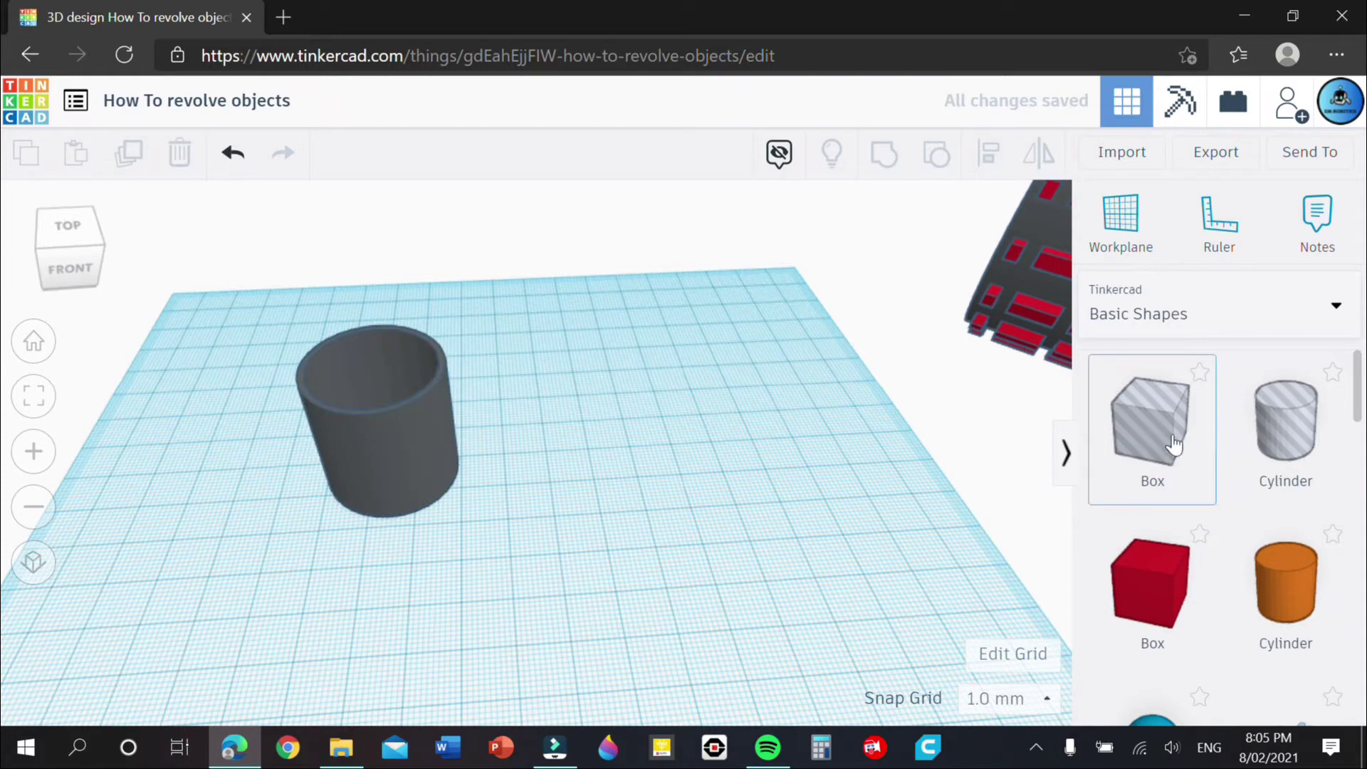
- Add a box hole beside the tube and set its depth to 1 mm
left_click_drag(1023, 447, 611, 490)
left_click(446, 467)
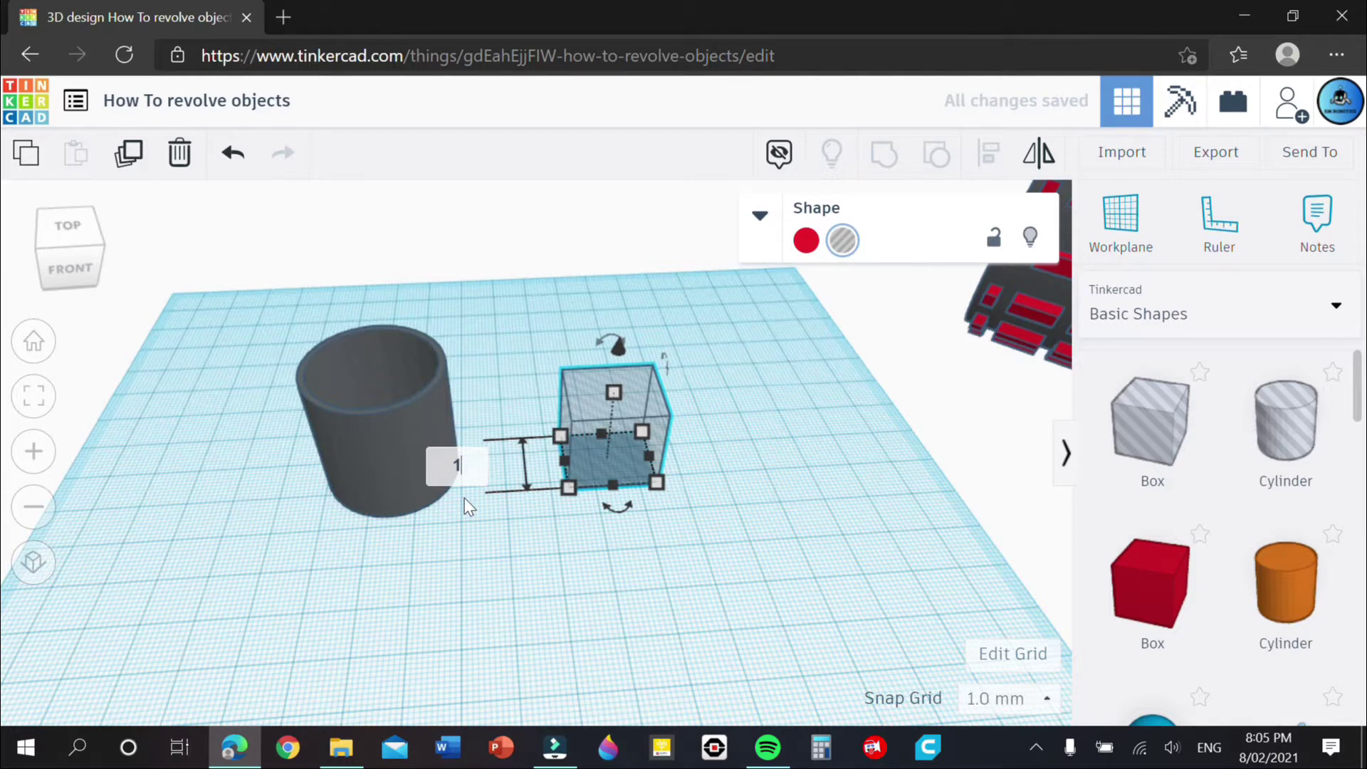
type("1")
key("Return")
left_click(734, 510)
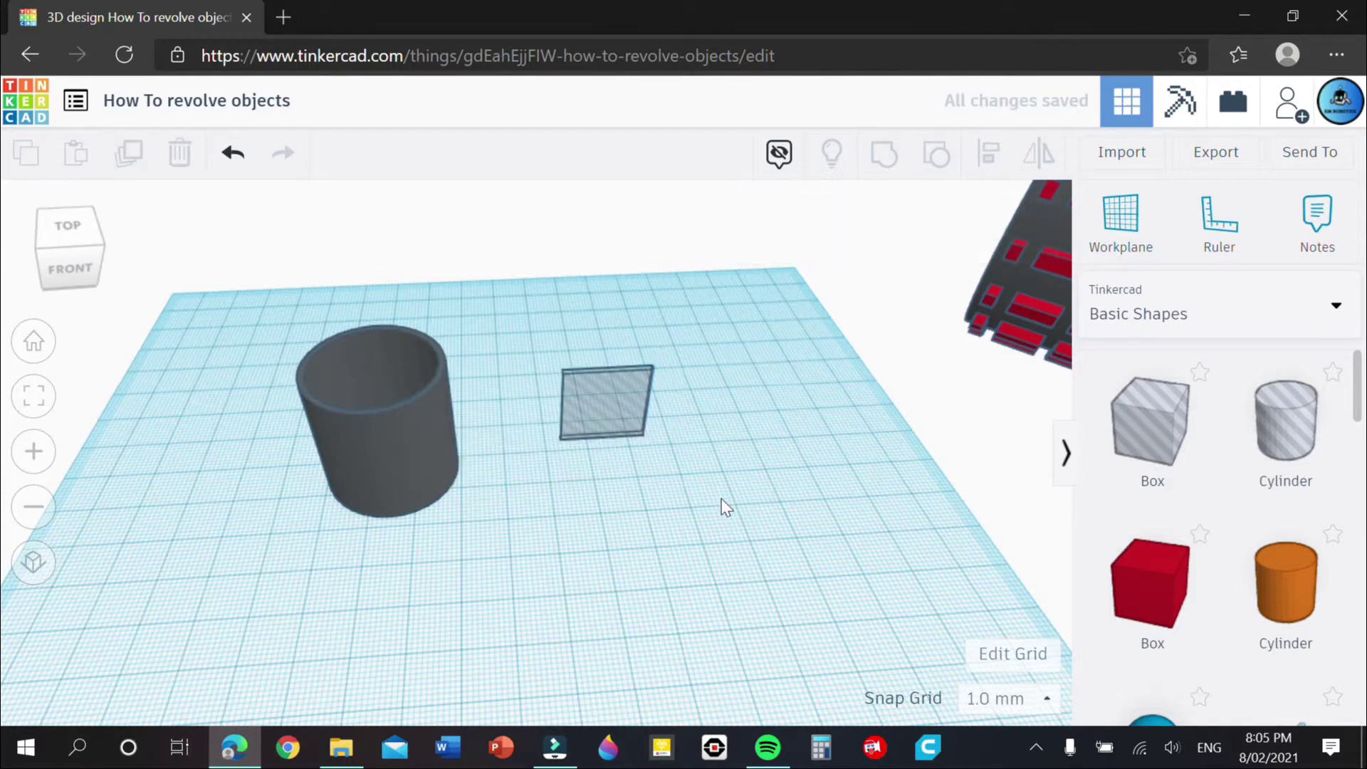
- Move the thin box hole about 23 mm forward and shift the hollow tube further away from it
scroll(722, 498, "up", 5)
left_click(656, 450)
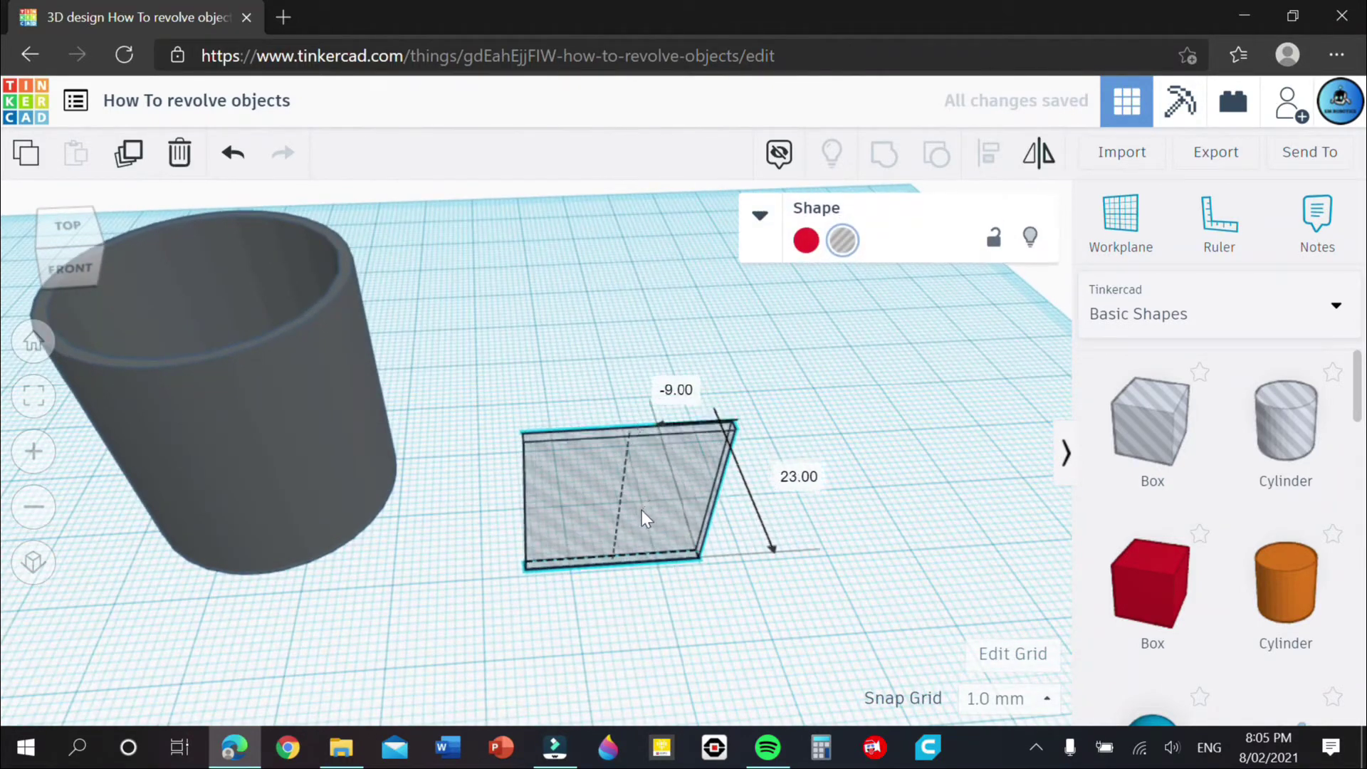
left_click_drag(642, 510, 644, 517)
scroll(911, 508, "down", 2)
left_click_drag(338, 455, 239, 420)
- Duplicate the thin box hole in place several times to stack identical copies
left_click(660, 510)
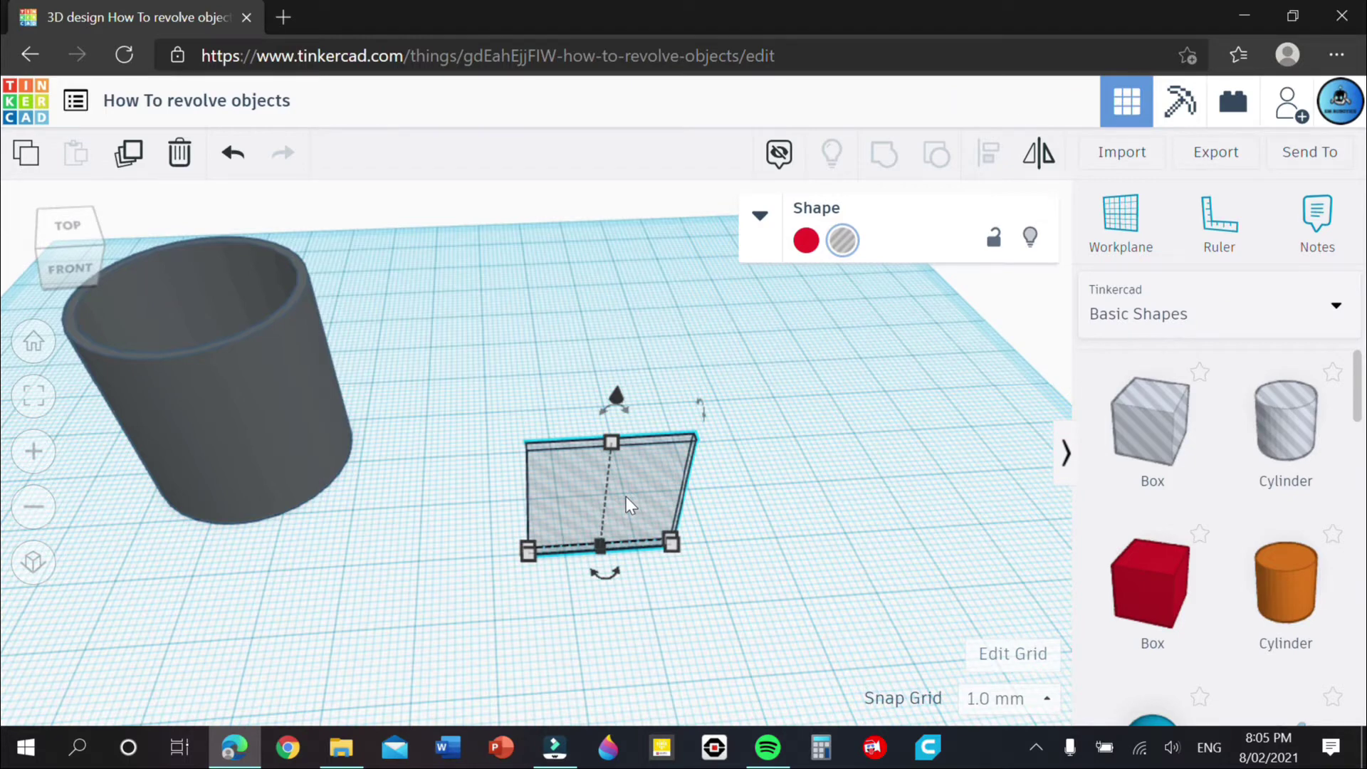
key("ctrl+d")
key("ctrl+d")
key("ctrl+d")
key("ctrl+d")
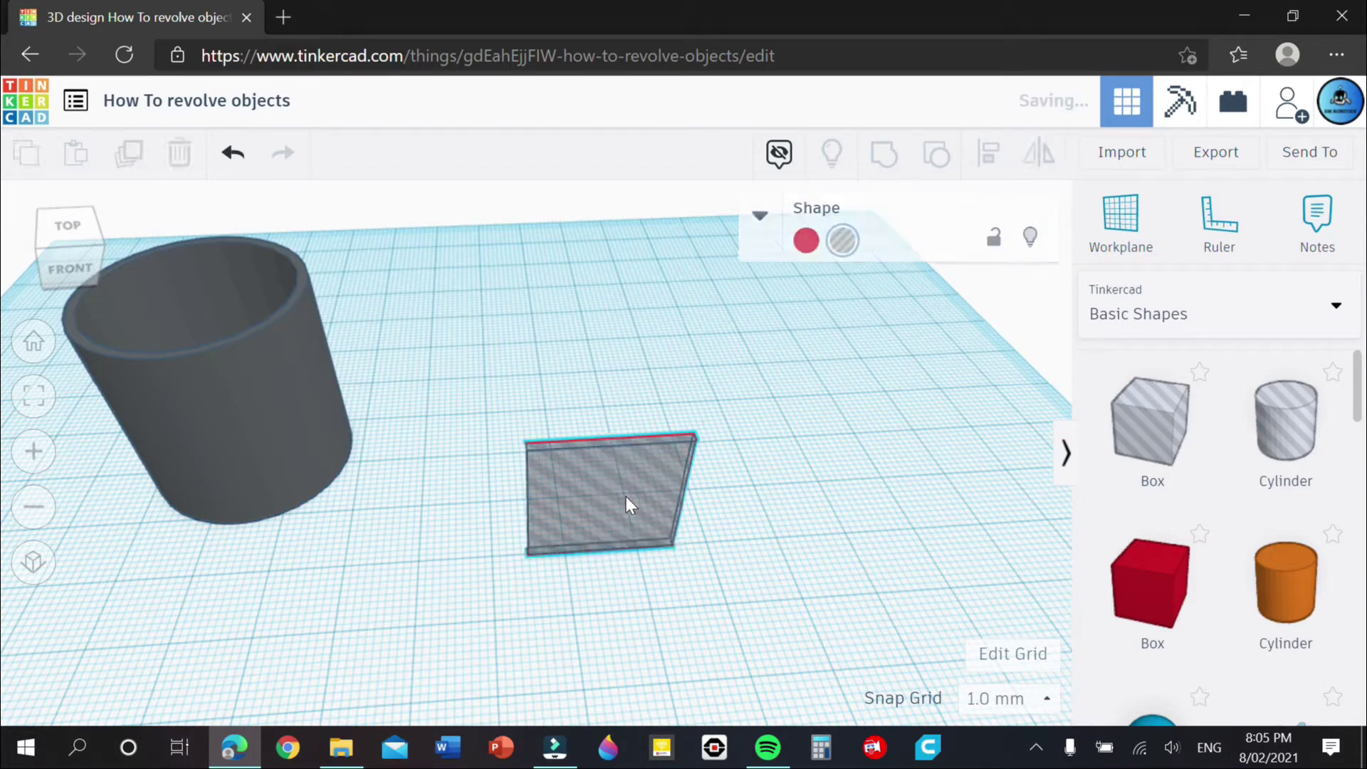
- Rotate one copy of the thin box hole by 90° about the vertical axis to form a cross
left_click(625, 494)
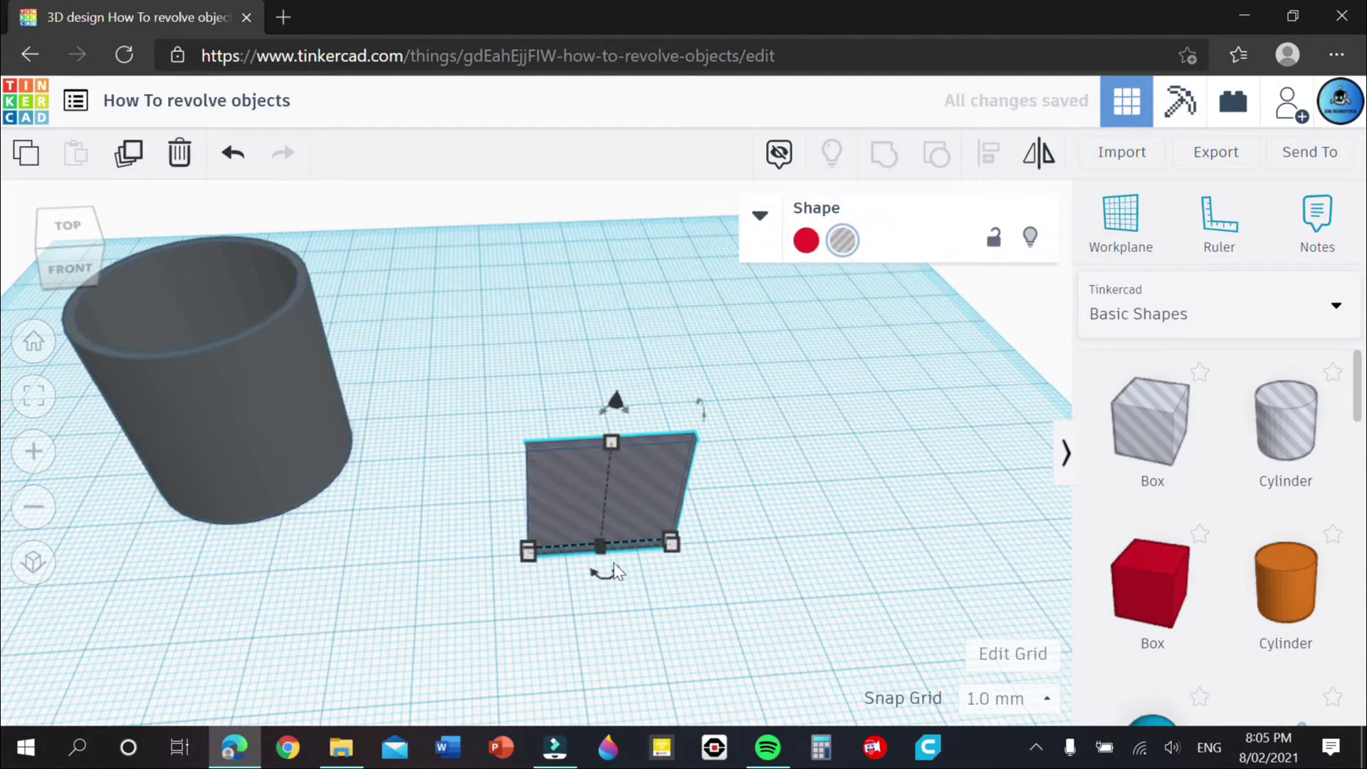
right_click_drag(749, 580, 689, 592)
left_click_drag(605, 564, 540, 536)
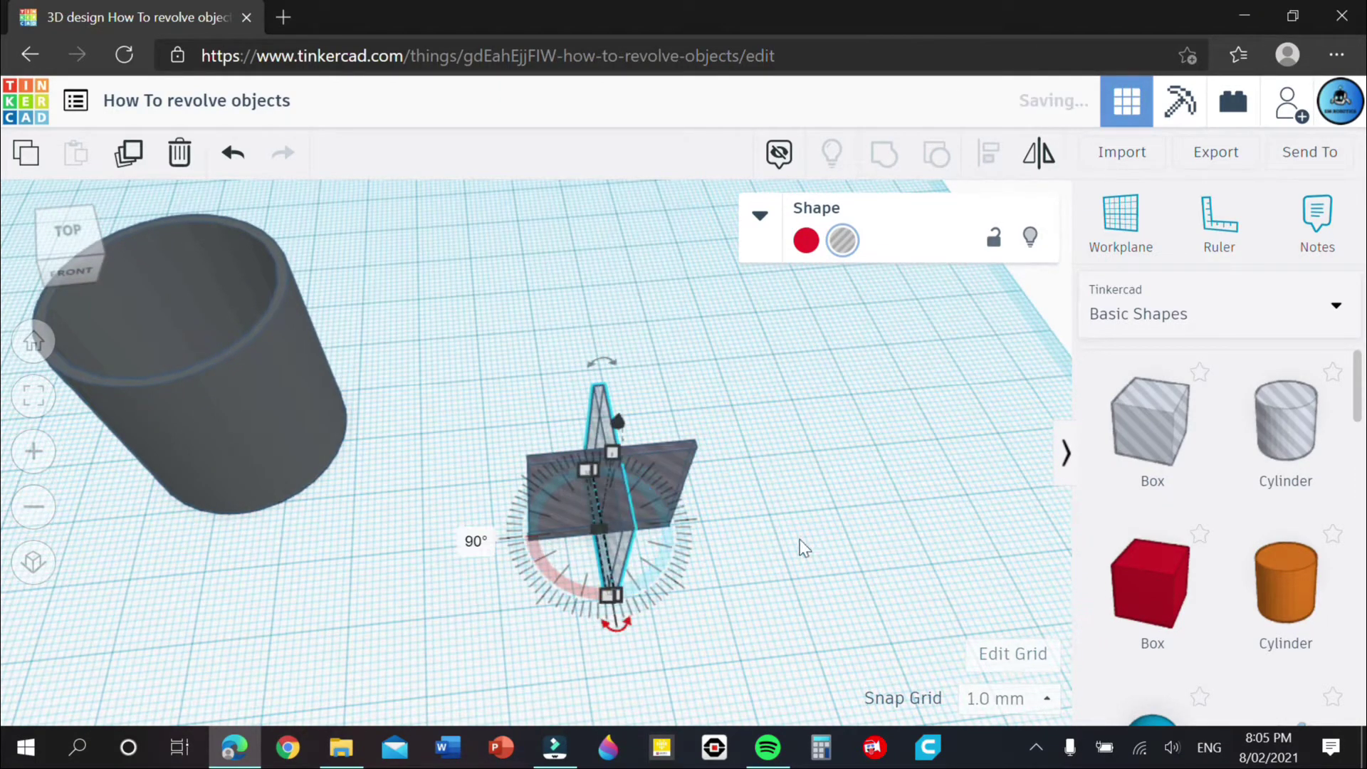
left_click(755, 511)
- Rotate two more stacked copies about the vertical axis onto the two diagonals of the cross
left_click(673, 482)
left_click_drag(610, 564, 552, 500)
left_click(702, 505)
left_click(674, 464)
left_click(855, 520)
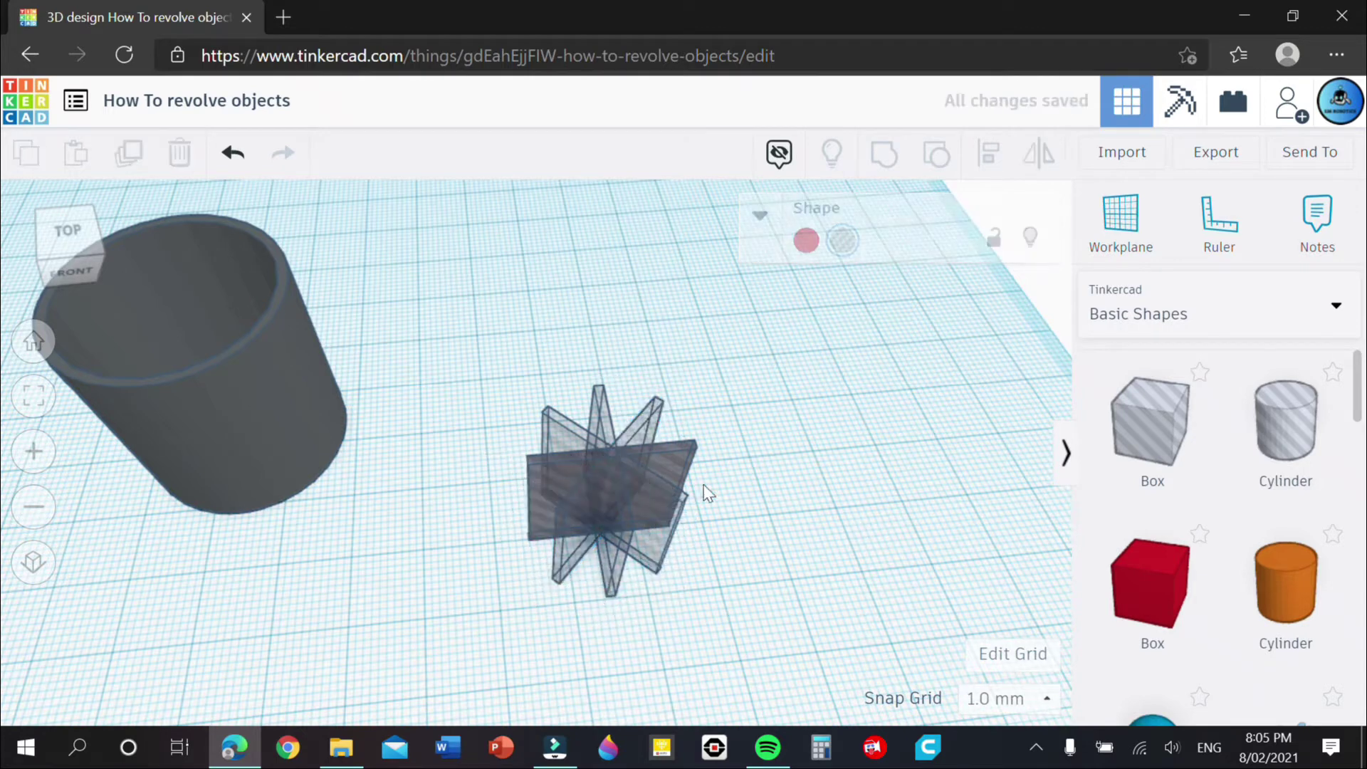
- Rotate two further stacked copies into the gaps between the unrotated box and the diagonal ones
right_click_drag(826, 497, 756, 507)
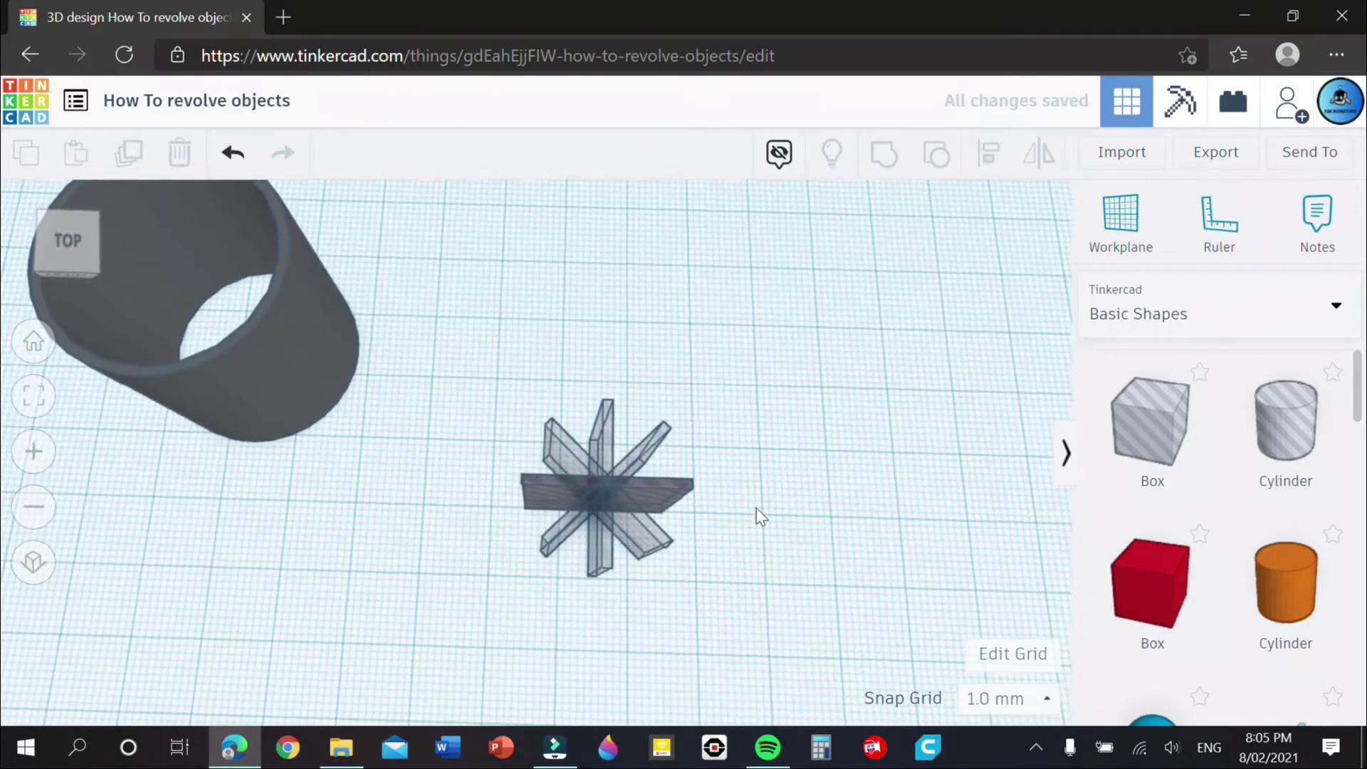
left_click(683, 504)
left_click_drag(688, 520, 636, 532)
left_click(720, 523)
left_click(681, 499)
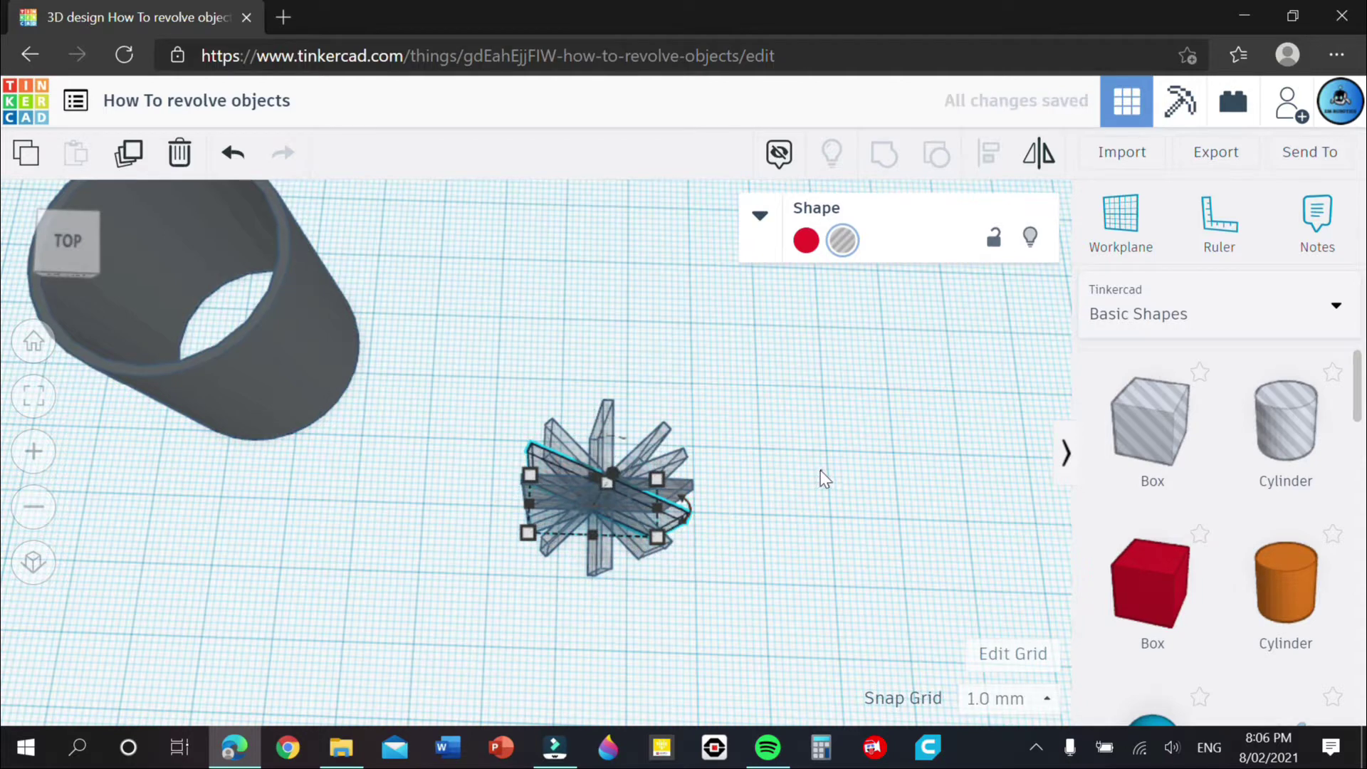
left_click(815, 491)
- Rotate additional stacked copies into the gaps beside the 90° box to complete the even fan
right_click_drag(809, 514, 798, 521)
left_click(695, 489)
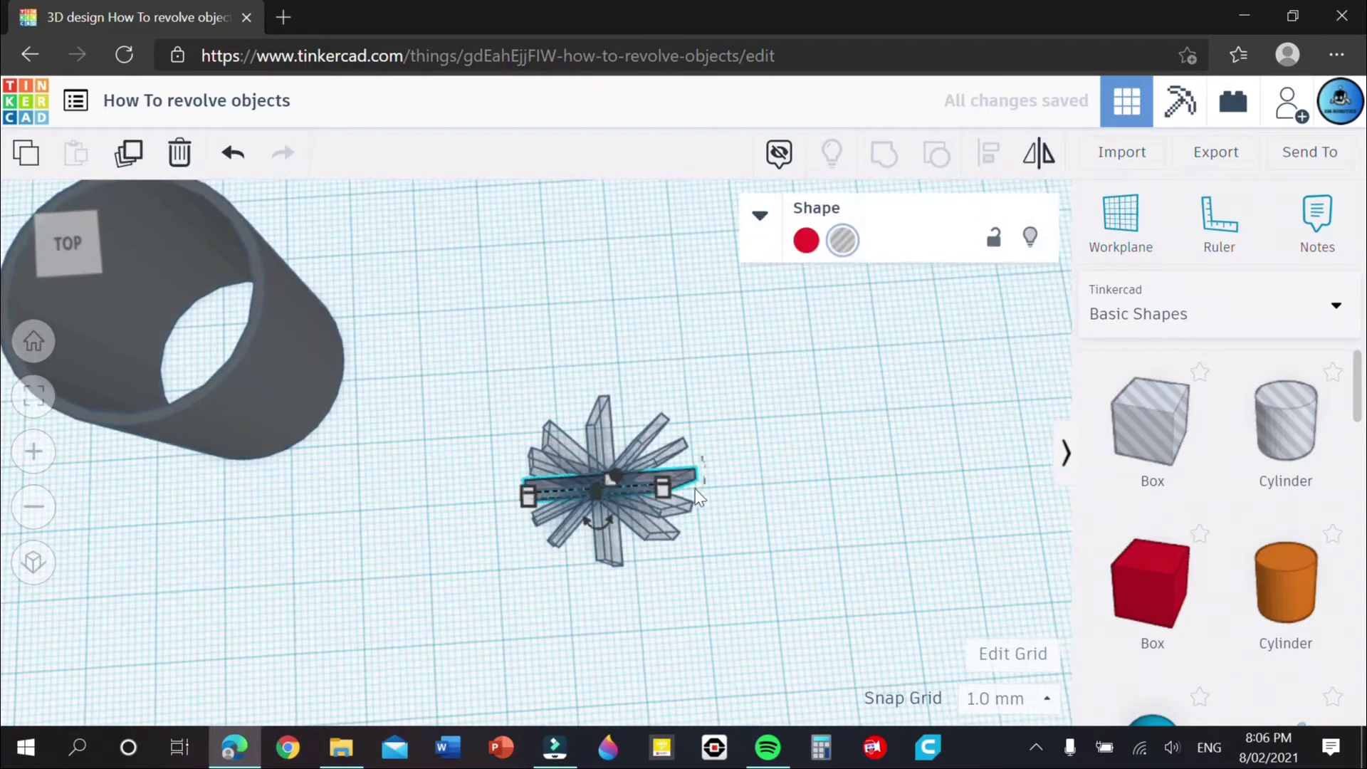
left_click_drag(597, 524, 648, 476)
left_click(837, 449)
left_click(683, 484)
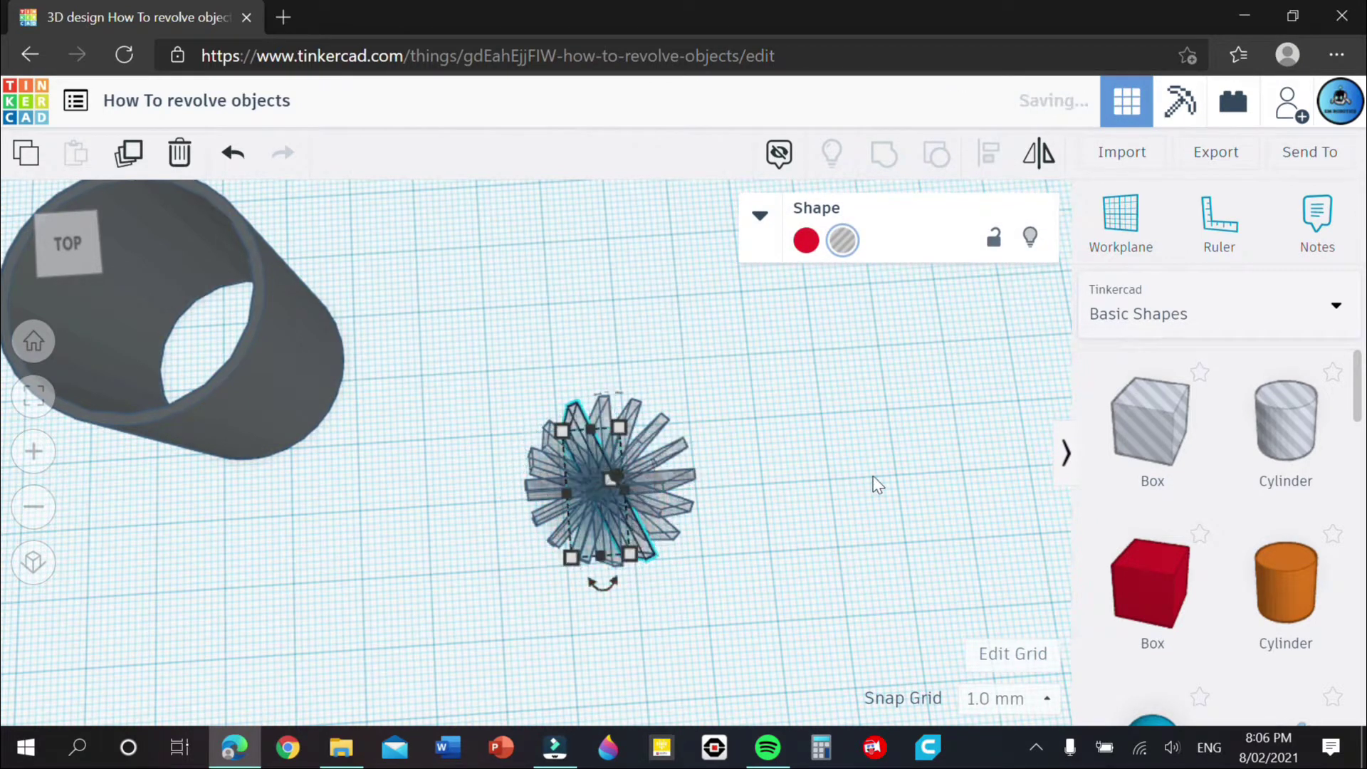
left_click(881, 541)
- Select the whole fan of thin box holes and turn its shapes into red solids
right_click_drag(882, 541, 570, 526)
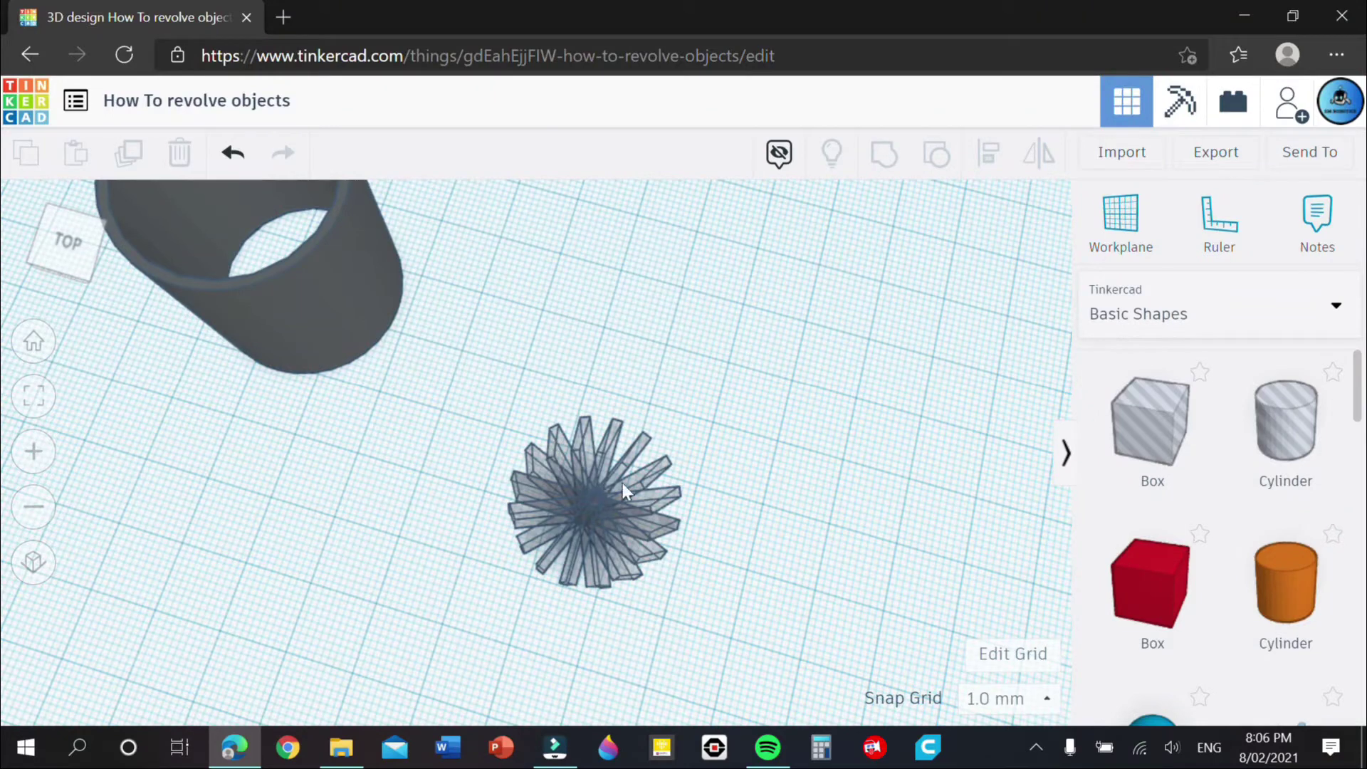
left_click_drag(748, 593, 491, 385)
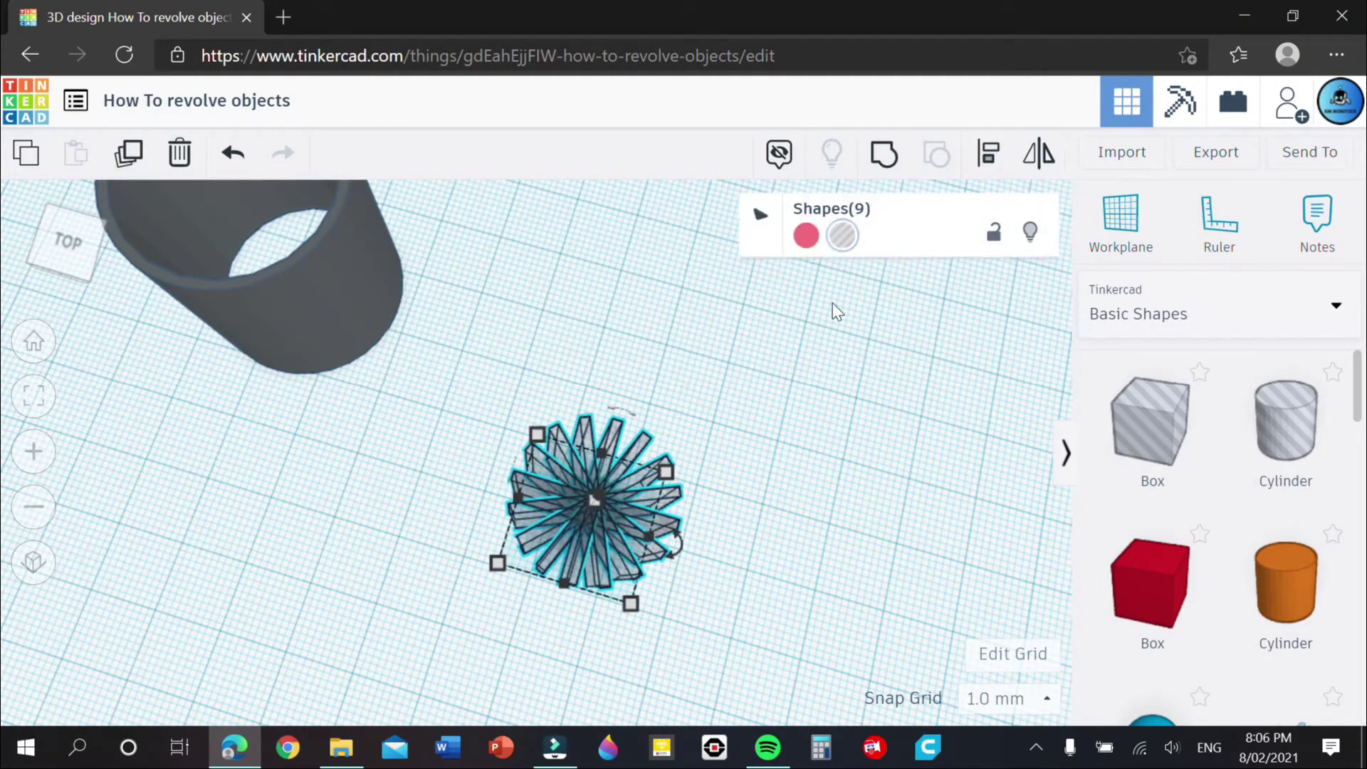
left_click(807, 242)
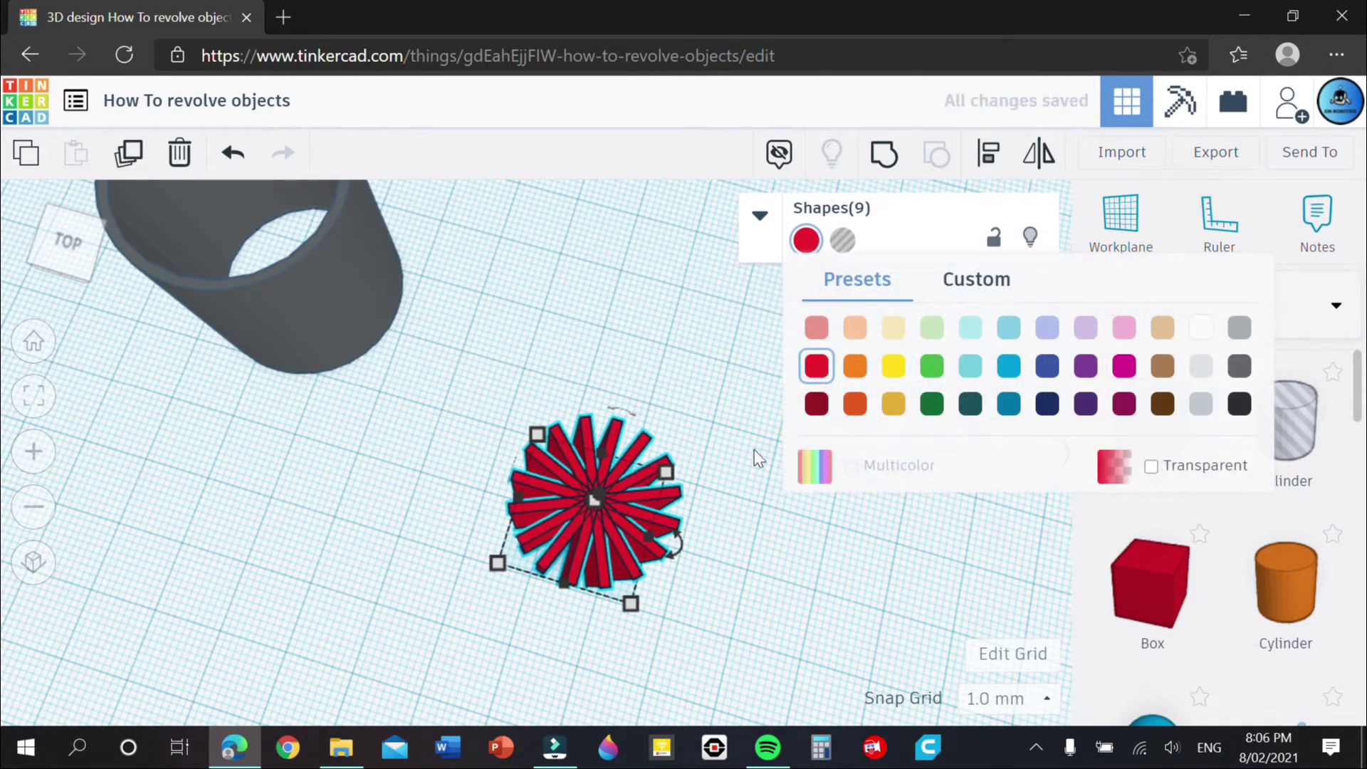
left_click(755, 538)
mouse_move(755, 539)
right_mouse_down()
mouse_move(785, 416)
mouse_move(789, 487)
mouse_move(804, 489)
mouse_move(753, 515)
right_mouse_up()
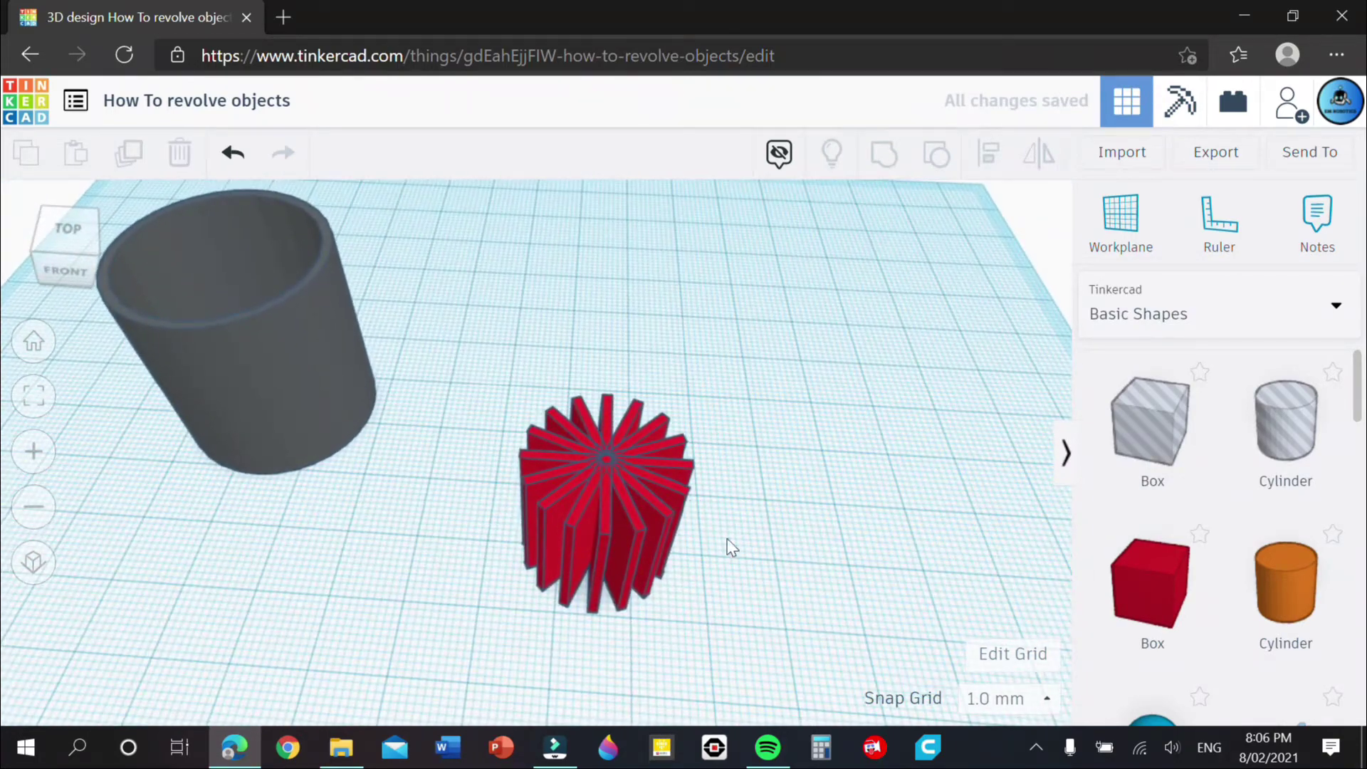
- Group all the red boxes of the fan into a single object
left_click_drag(779, 598, 515, 353)
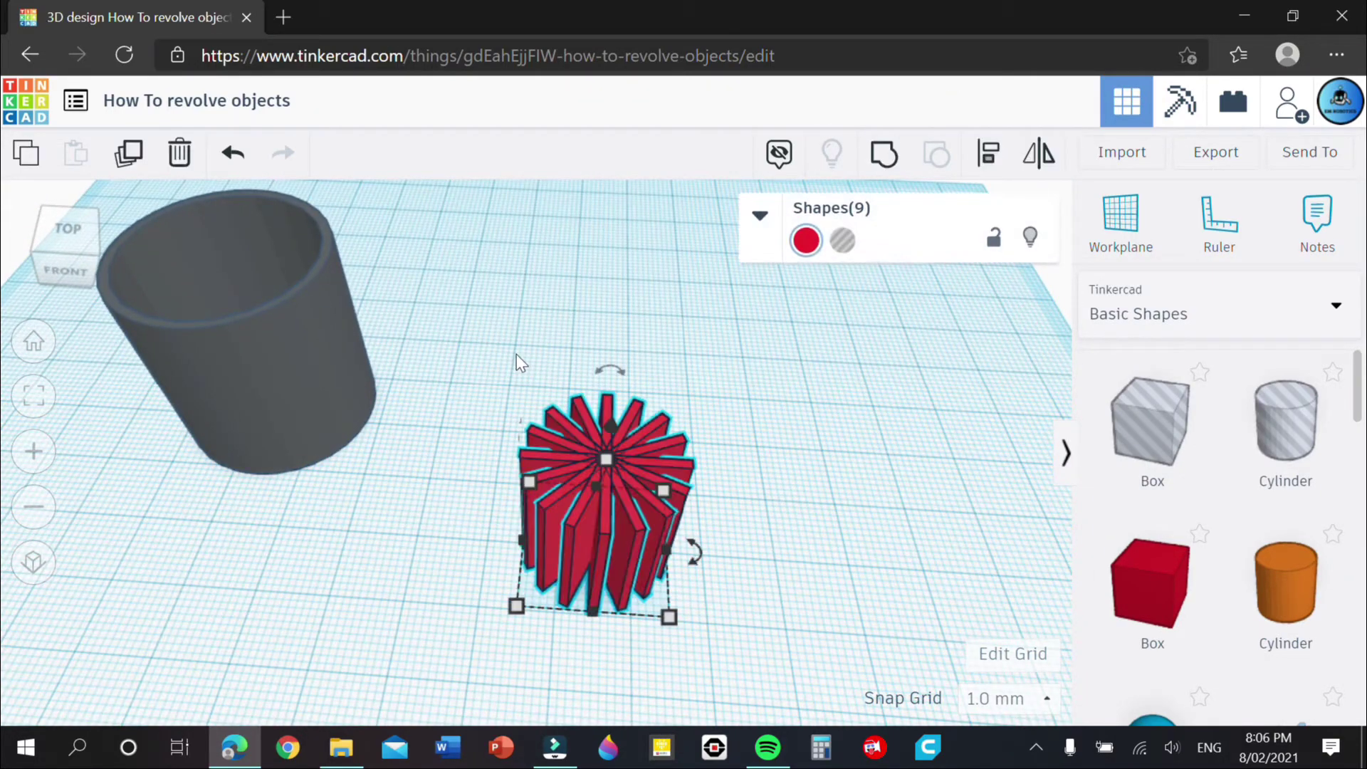
left_click(886, 158)
left_click(812, 413)
right_click_drag(812, 413, 847, 410)
- Reposition the grey tube and rotate it by 90° so it lies on its side
left_click(313, 402)
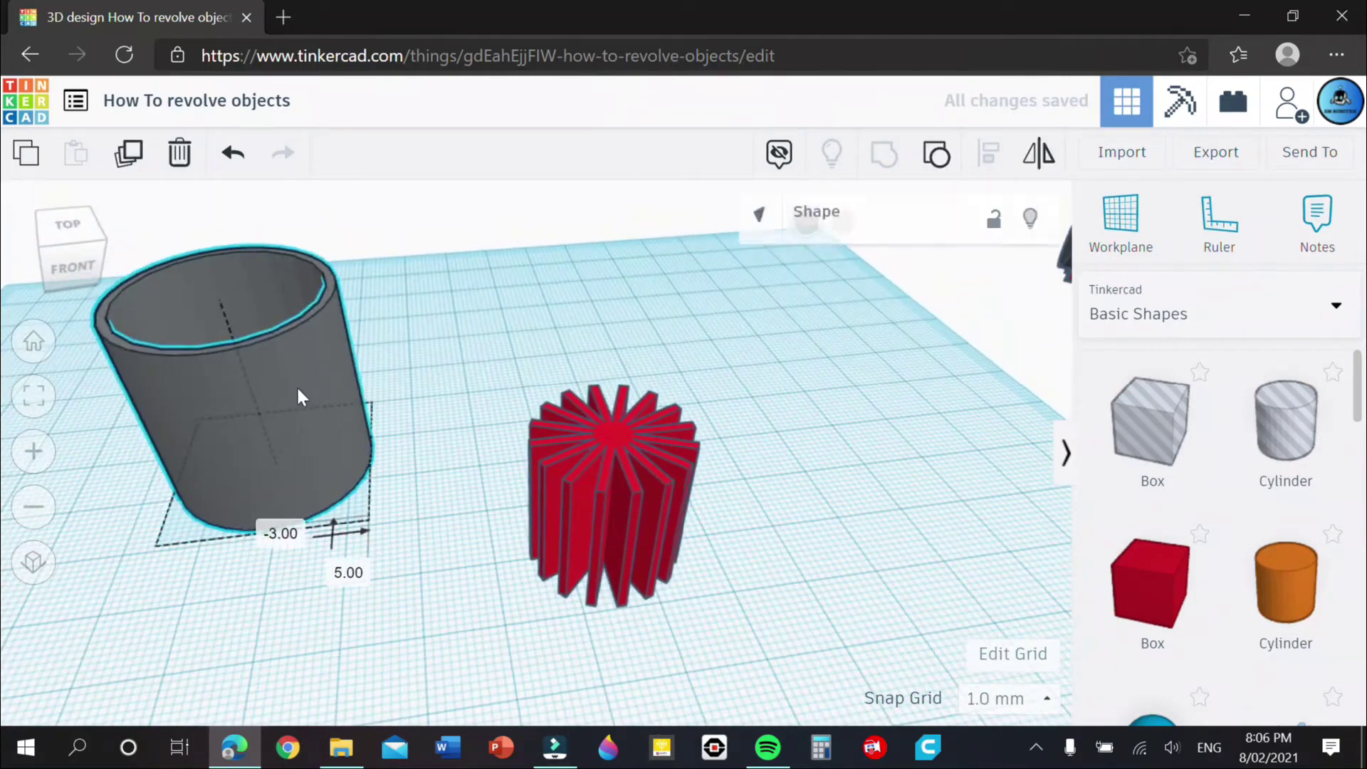
right_click_drag(946, 459, 780, 438)
left_click_drag(321, 206, 268, 353)
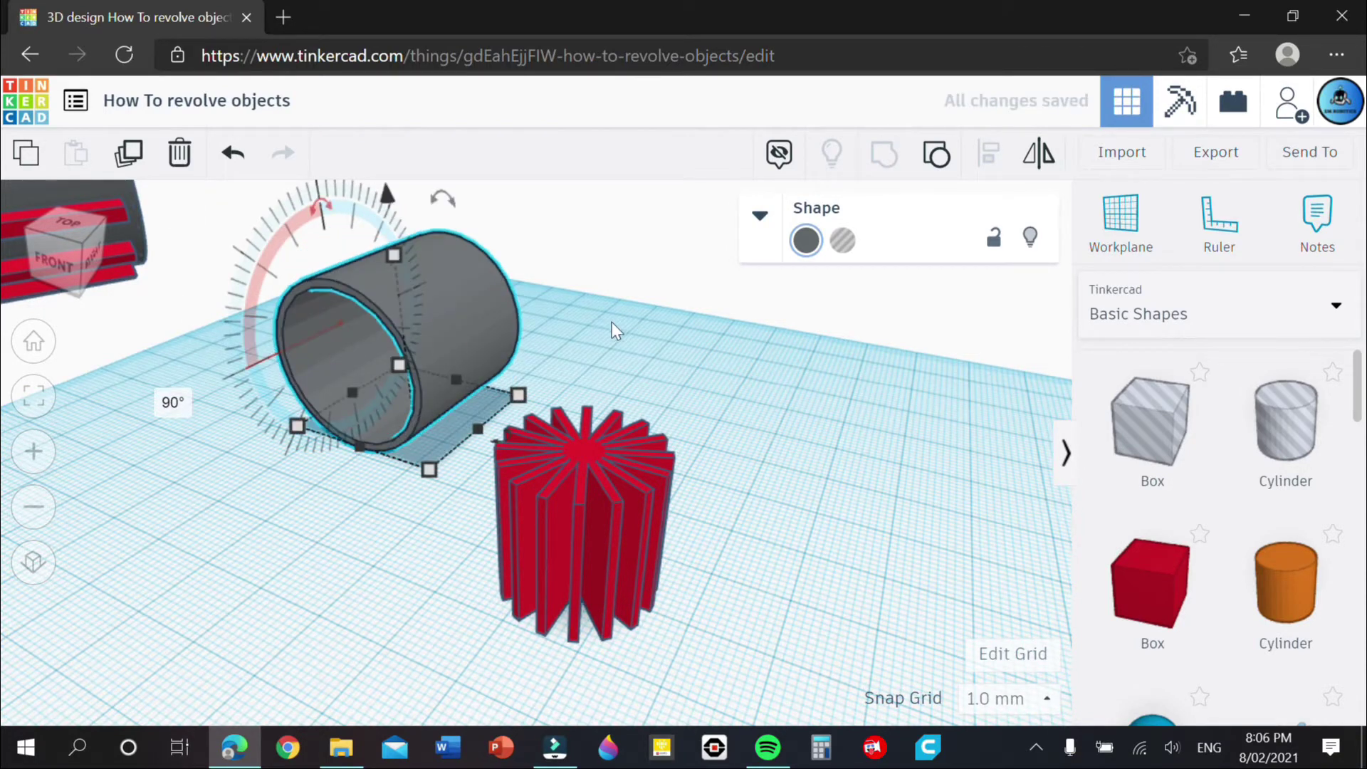
left_click(605, 339)
- Rotate the grouped red fan onto its side so it lies parallel to the grey tube
left_click(527, 447)
left_click_drag(508, 398, 464, 542)
left_click(723, 493)
right_click_drag(723, 493, 797, 496)
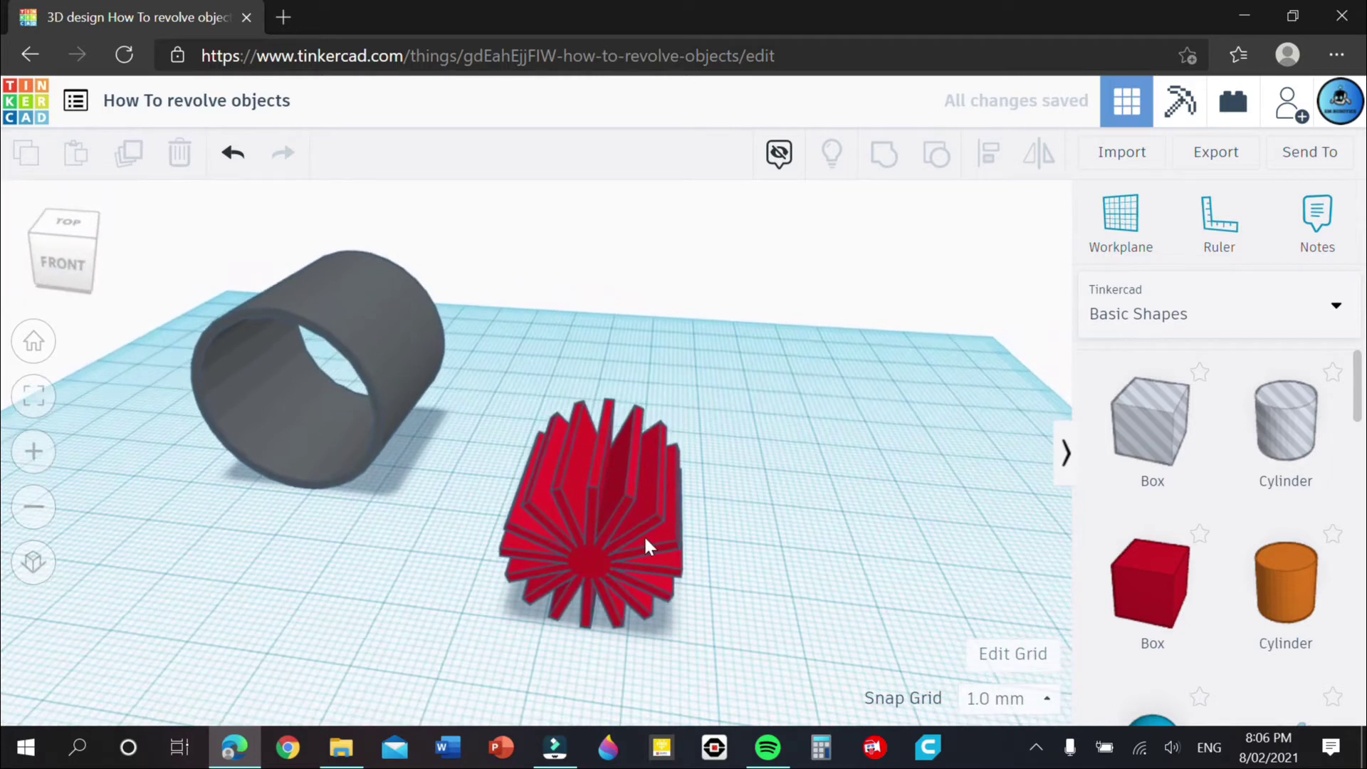
- Enlarge the lying red fan and arrange it side by side with the grey tube
left_click(642, 537)
left_click_drag(682, 661, 794, 701)
scroll(839, 514, "down", 3)
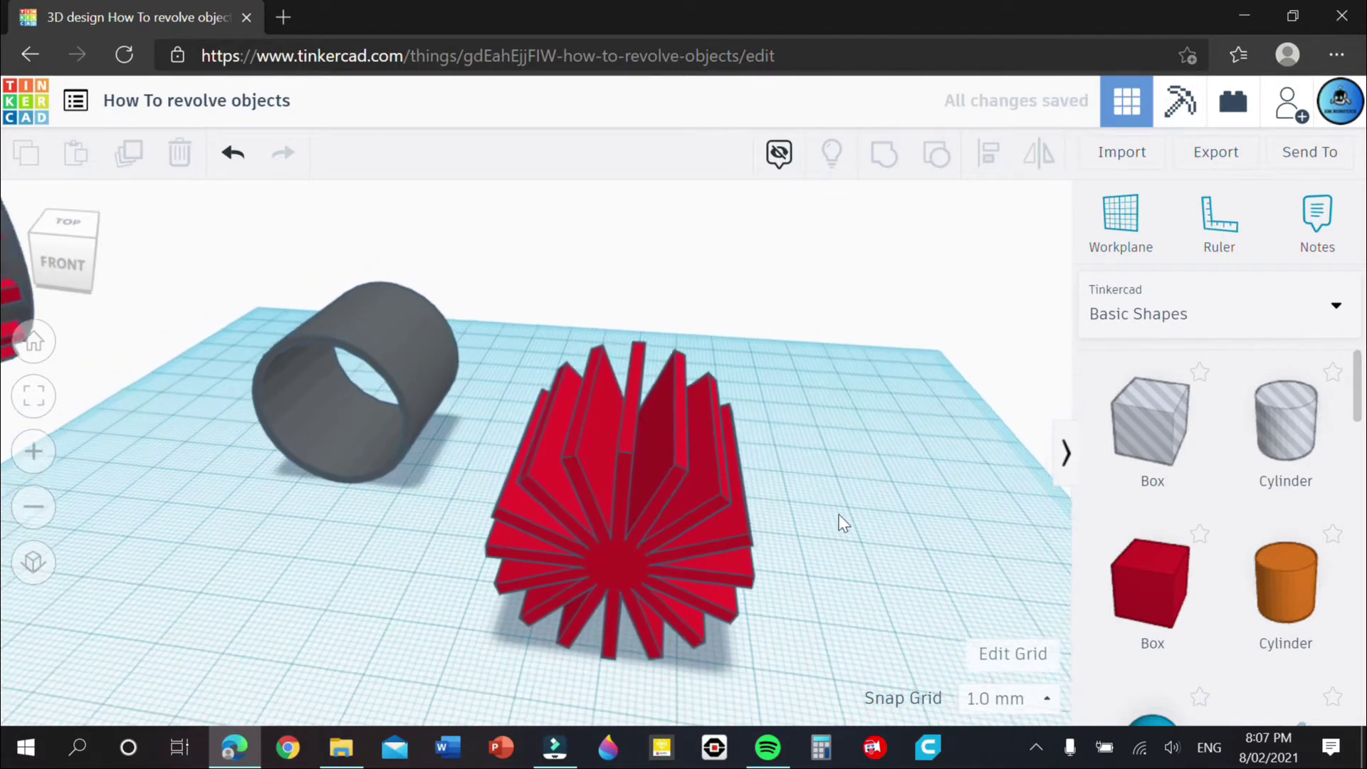
left_click_drag(678, 467, 603, 425)
right_click_drag(894, 451, 951, 470)
left_click_drag(549, 450, 564, 379)
left_click_drag(260, 371, 265, 368)
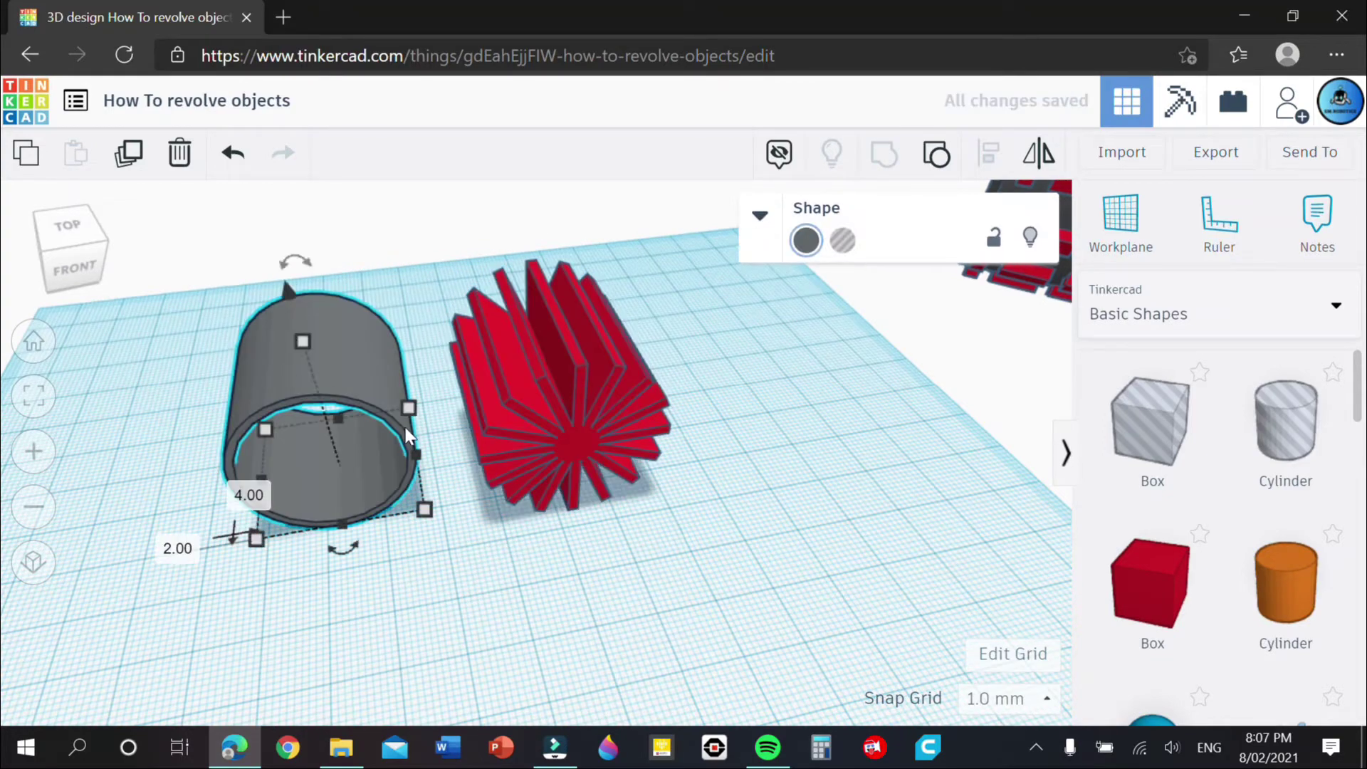
- Examine the grey tube, the red fan and the finished slotted cylinder from different angles
right_click_drag(861, 433, 805, 311)
right_click_drag(174, 467, 182, 300)
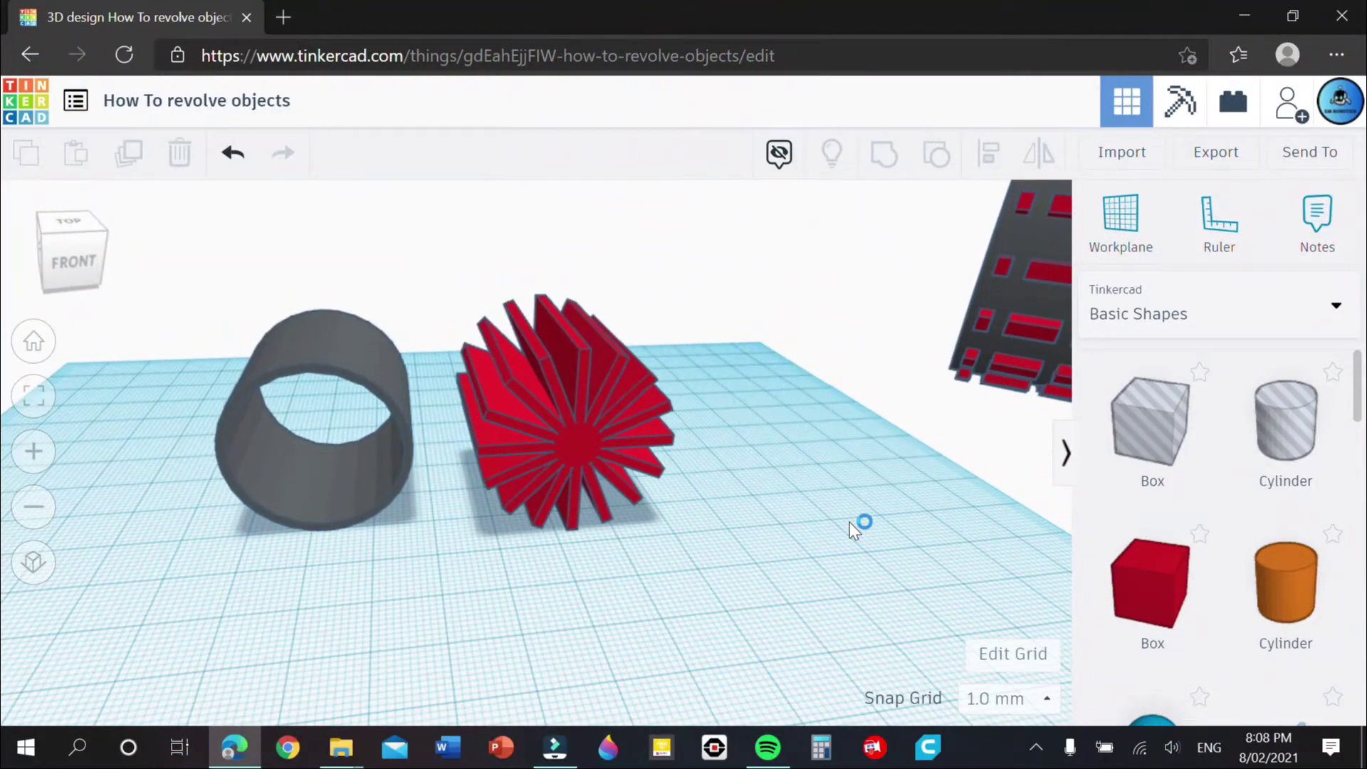
right_click_drag(849, 523, 798, 330)
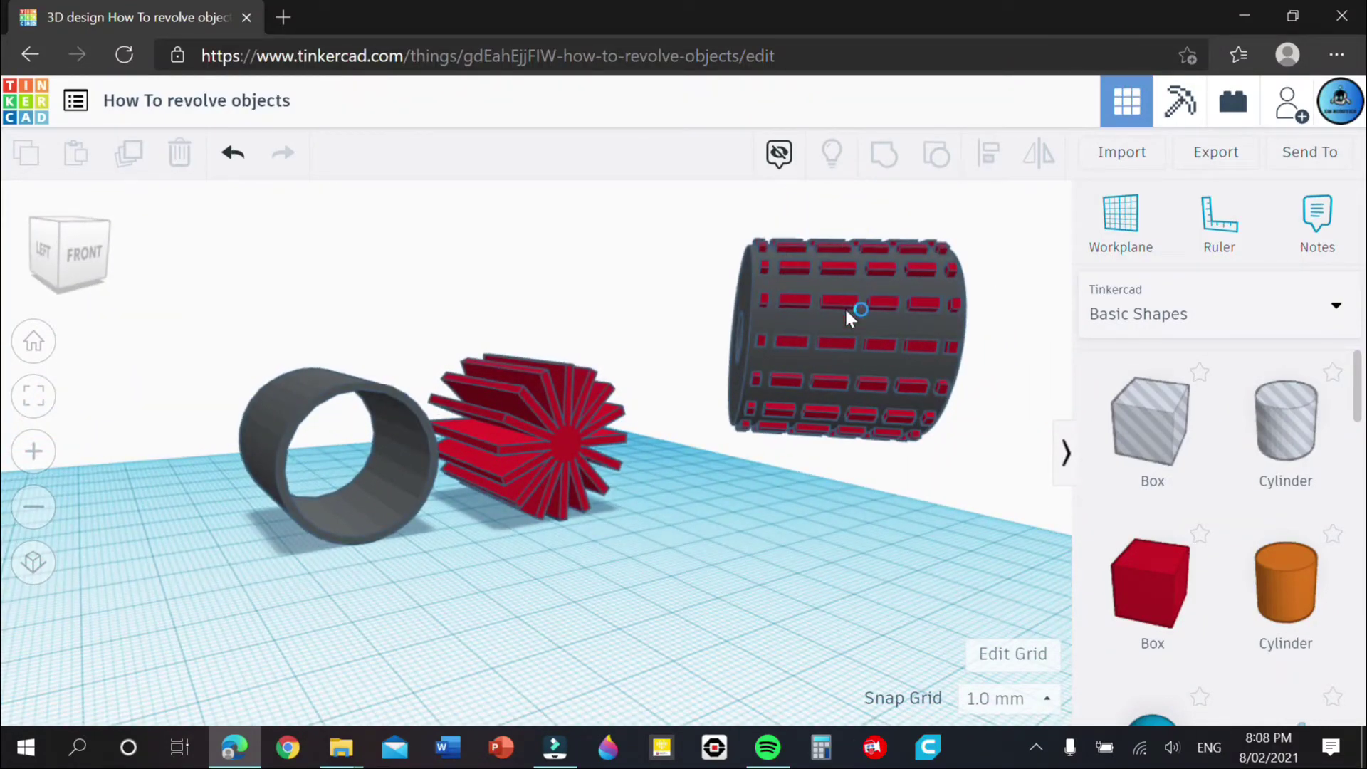
right_click_drag(901, 295, 497, 406)
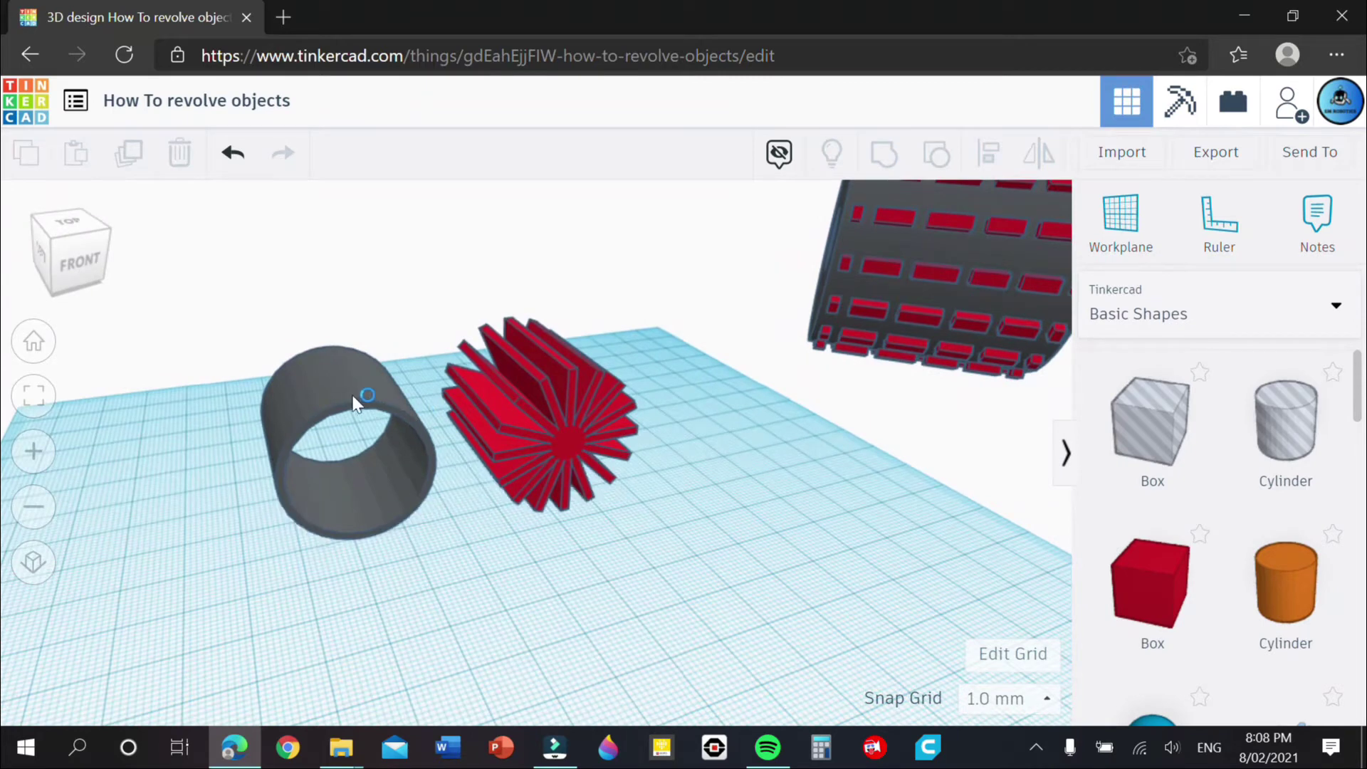
left_click(244, 409)
right_click_drag(693, 526, 805, 524)
left_click(805, 524)
left_click_drag(602, 420, 519, 422)
- Place a solid cylinder on the workplane near the red fan and colour it dark grey
left_click_drag(1278, 601, 757, 524)
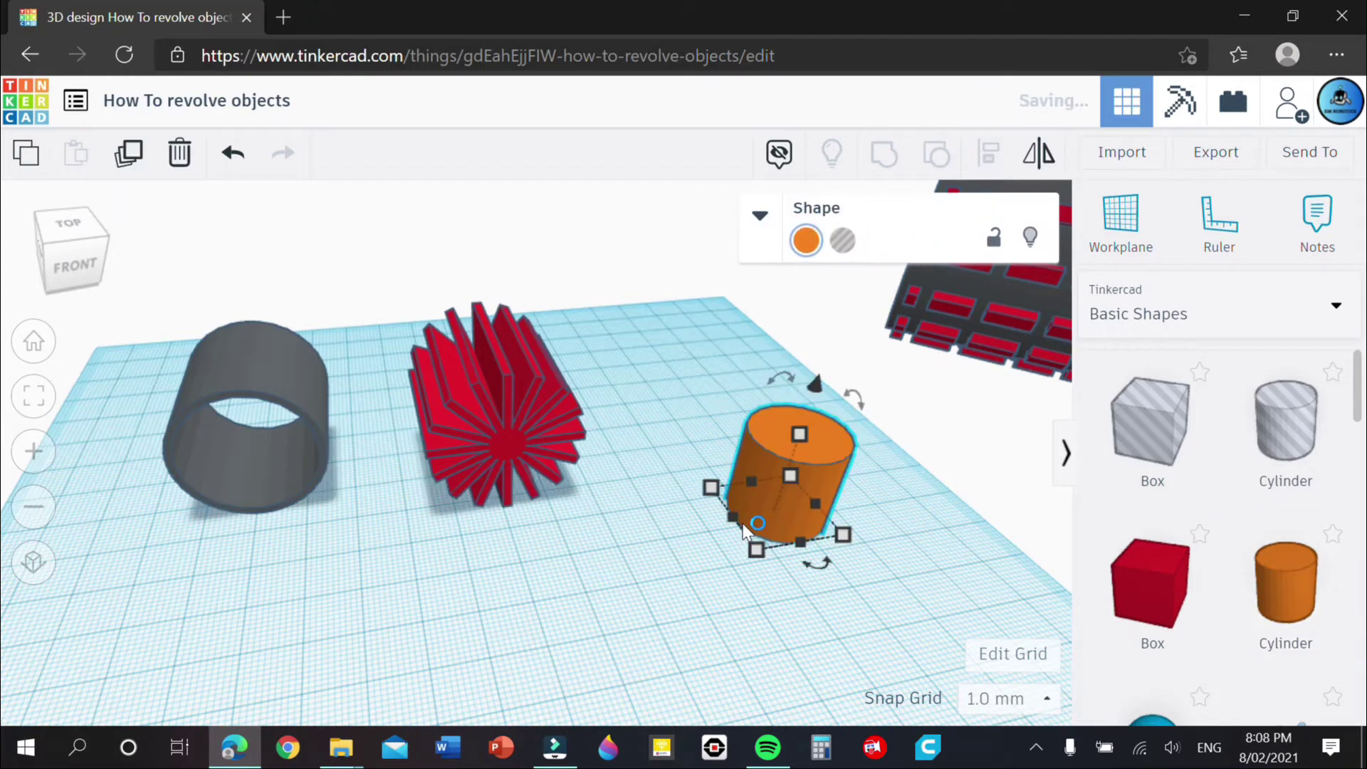
right_click_drag(812, 559, 771, 470)
left_click_drag(771, 470, 703, 486)
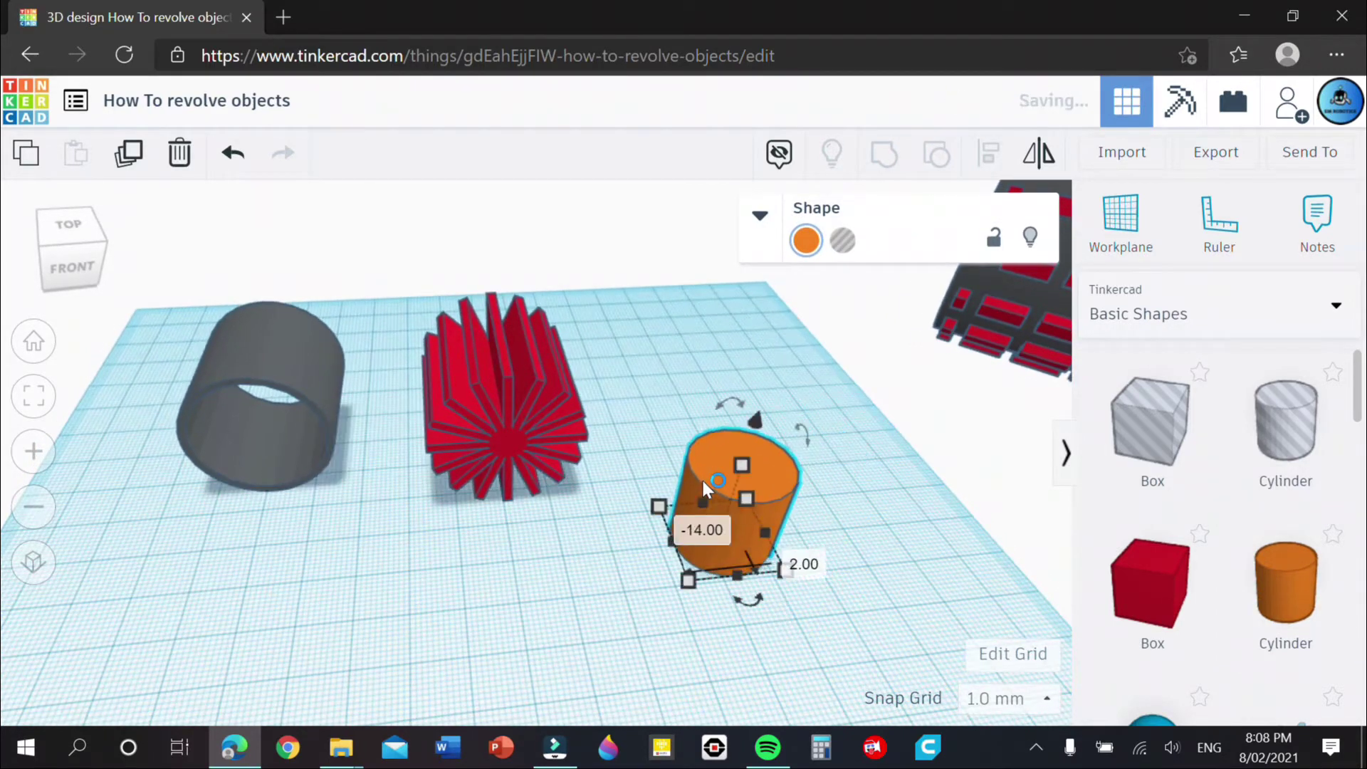
right_click_drag(866, 480, 667, 464)
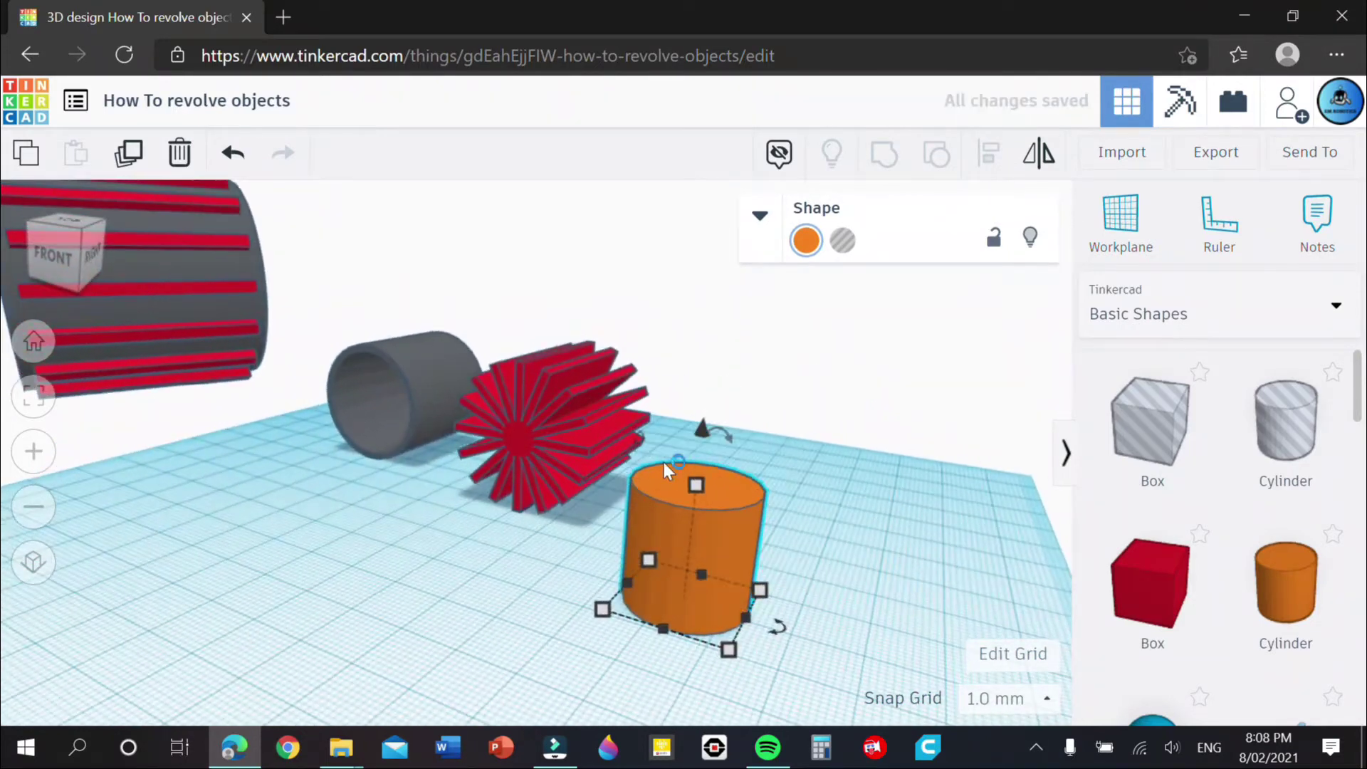
right_click_drag(800, 512, 708, 457)
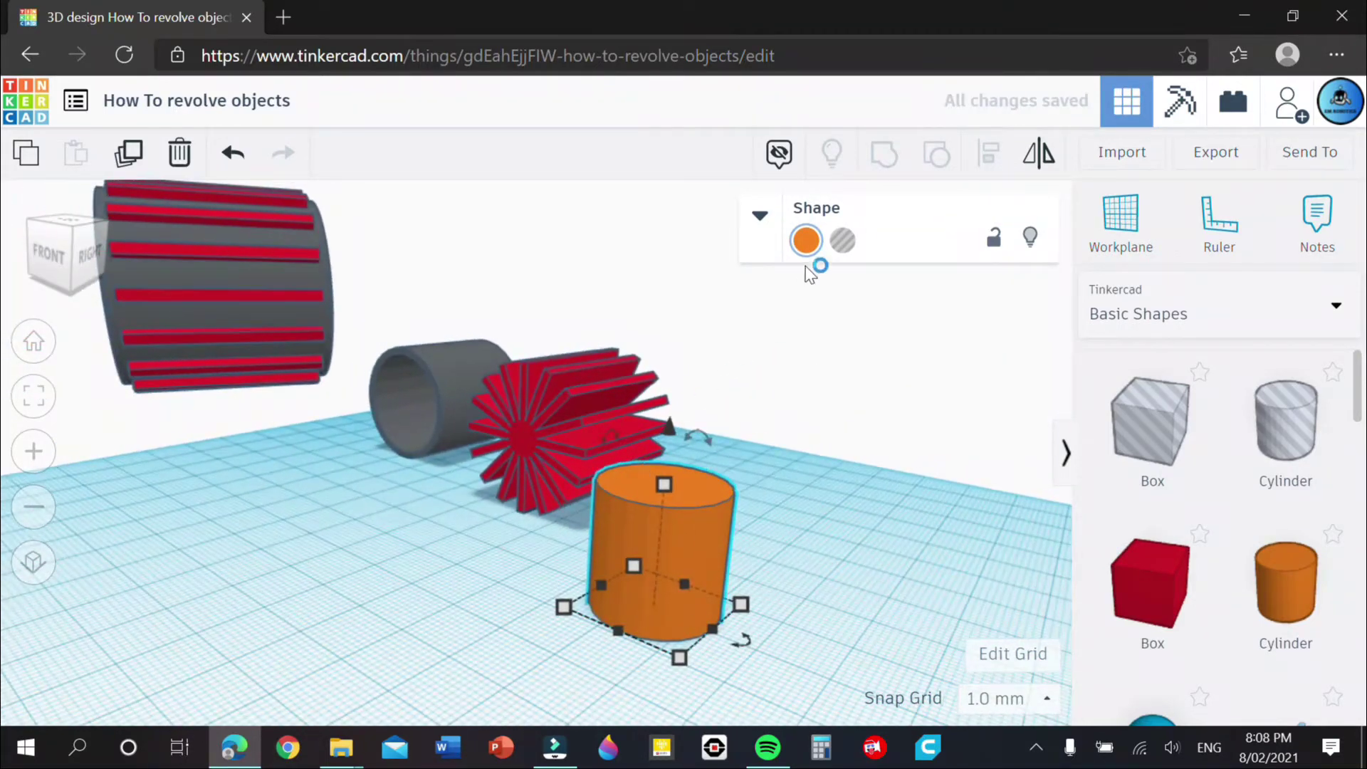
left_click(806, 242)
left_click(891, 366)
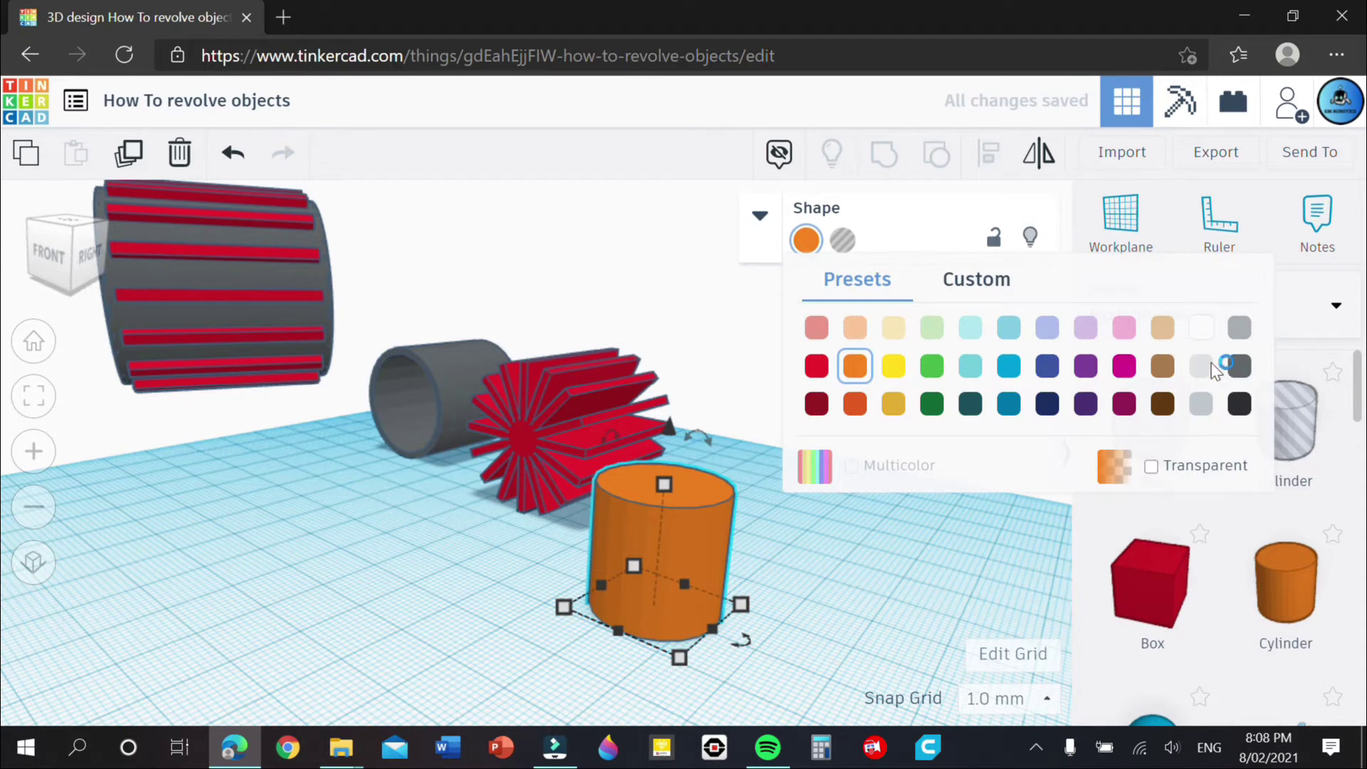
left_click(1239, 365)
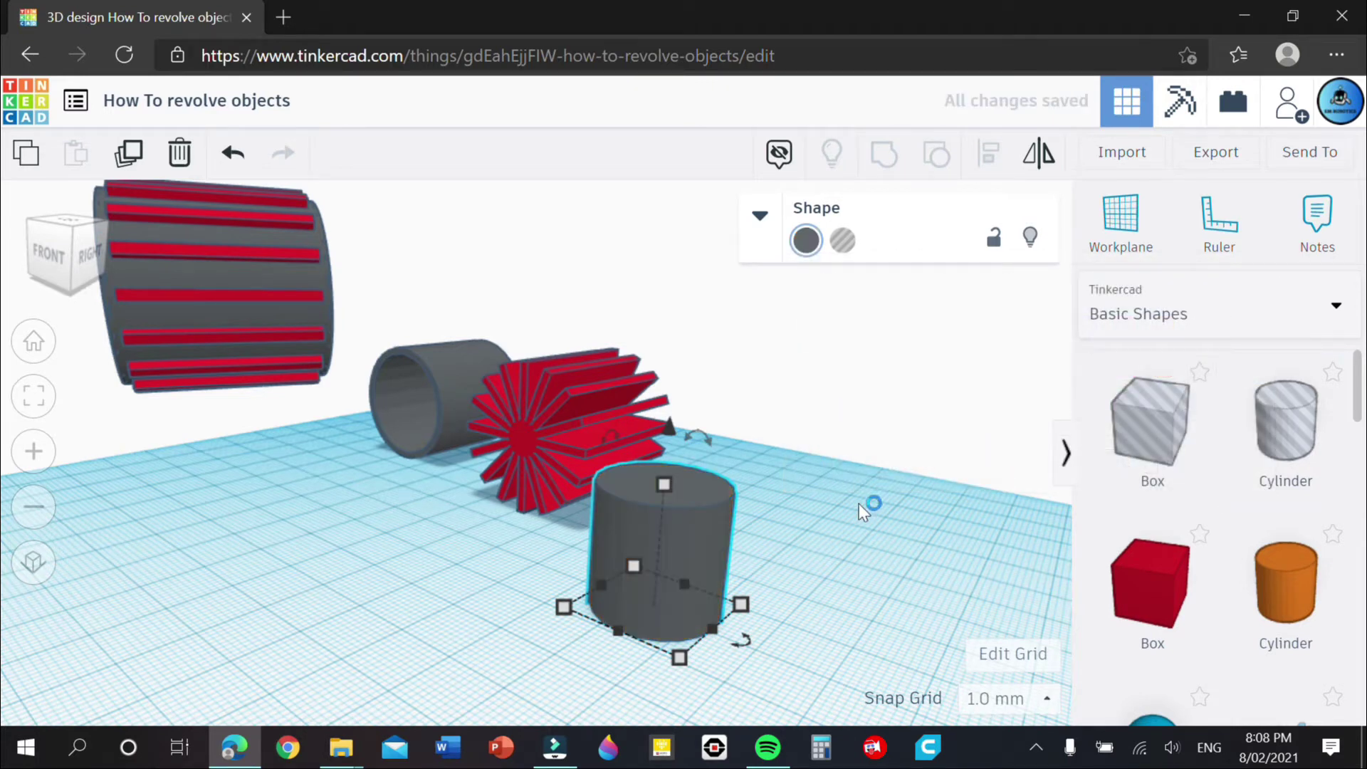
- Rotate the new dark grey cylinder so it lies on its side
left_click_drag(609, 450, 563, 561)
left_click(832, 580)
right_click_drag(832, 579, 906, 584)
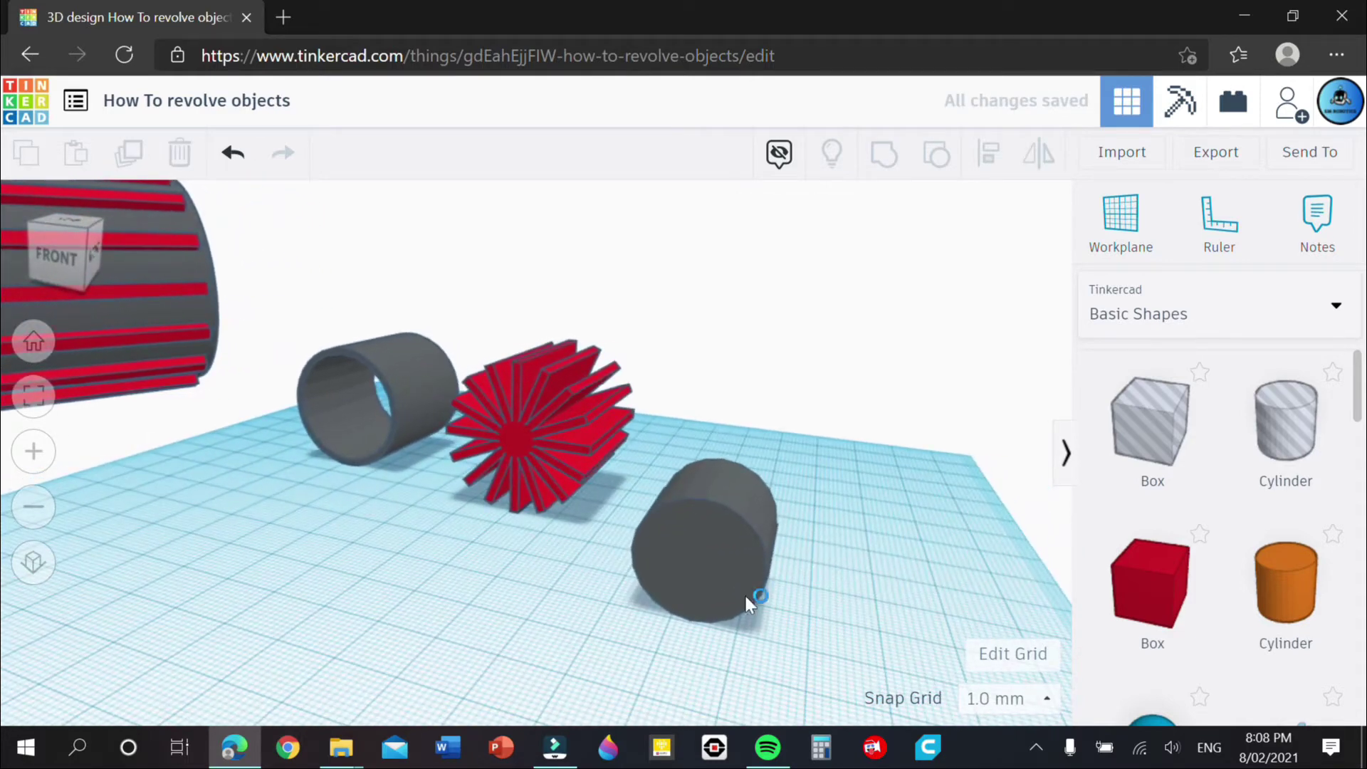
- Enlarge the lying dark grey cylinder's footprint to about 32 mm
left_click(698, 592)
left_click_drag(757, 638, 814, 703)
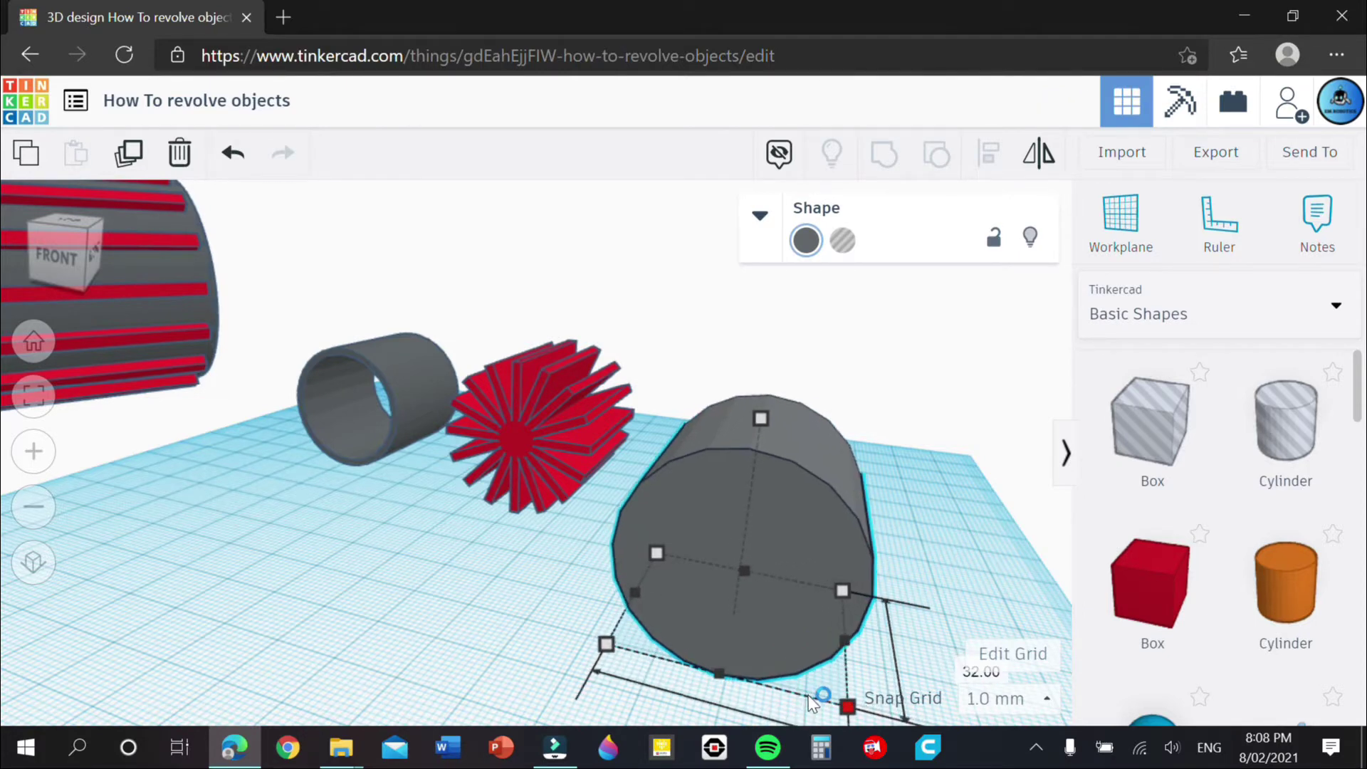
right_click_drag(896, 528, 937, 498)
left_click(967, 499)
right_click_drag(839, 497, 833, 505)
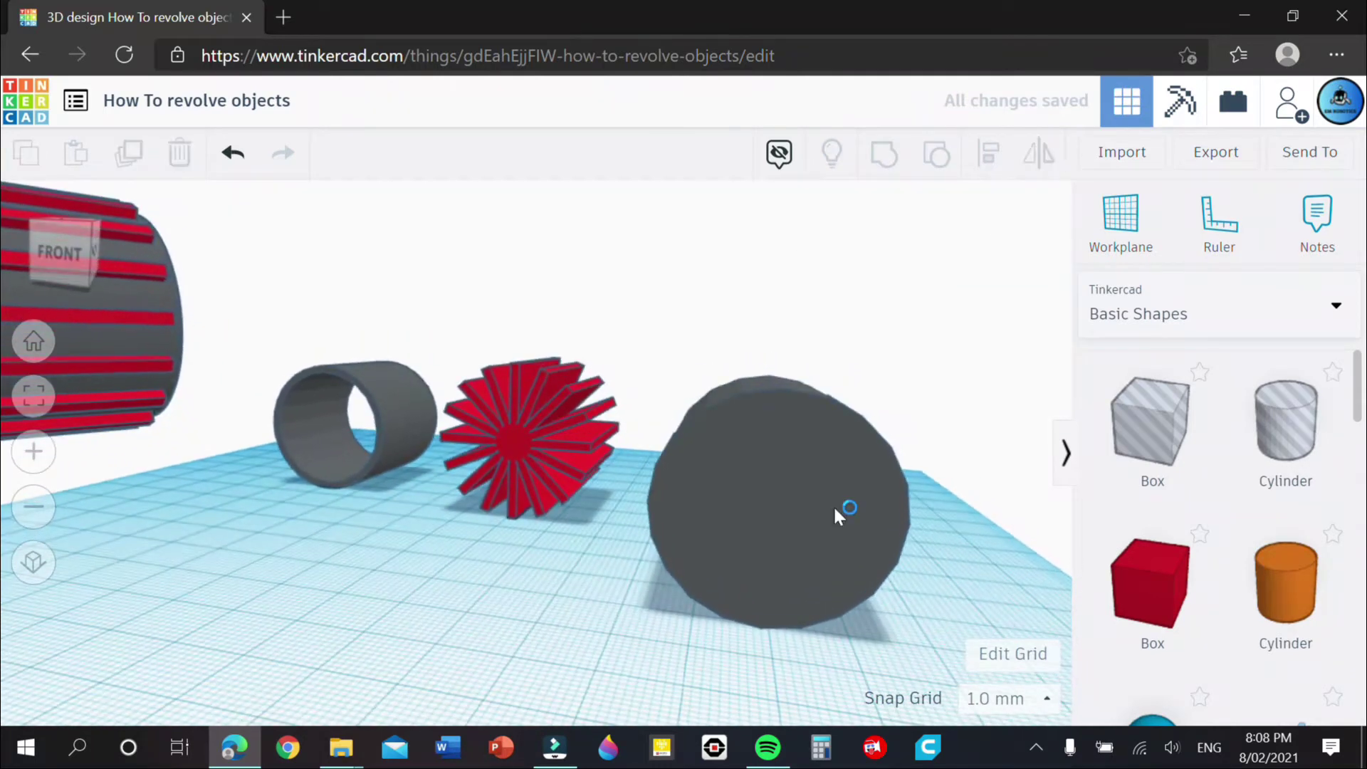
left_click(815, 497)
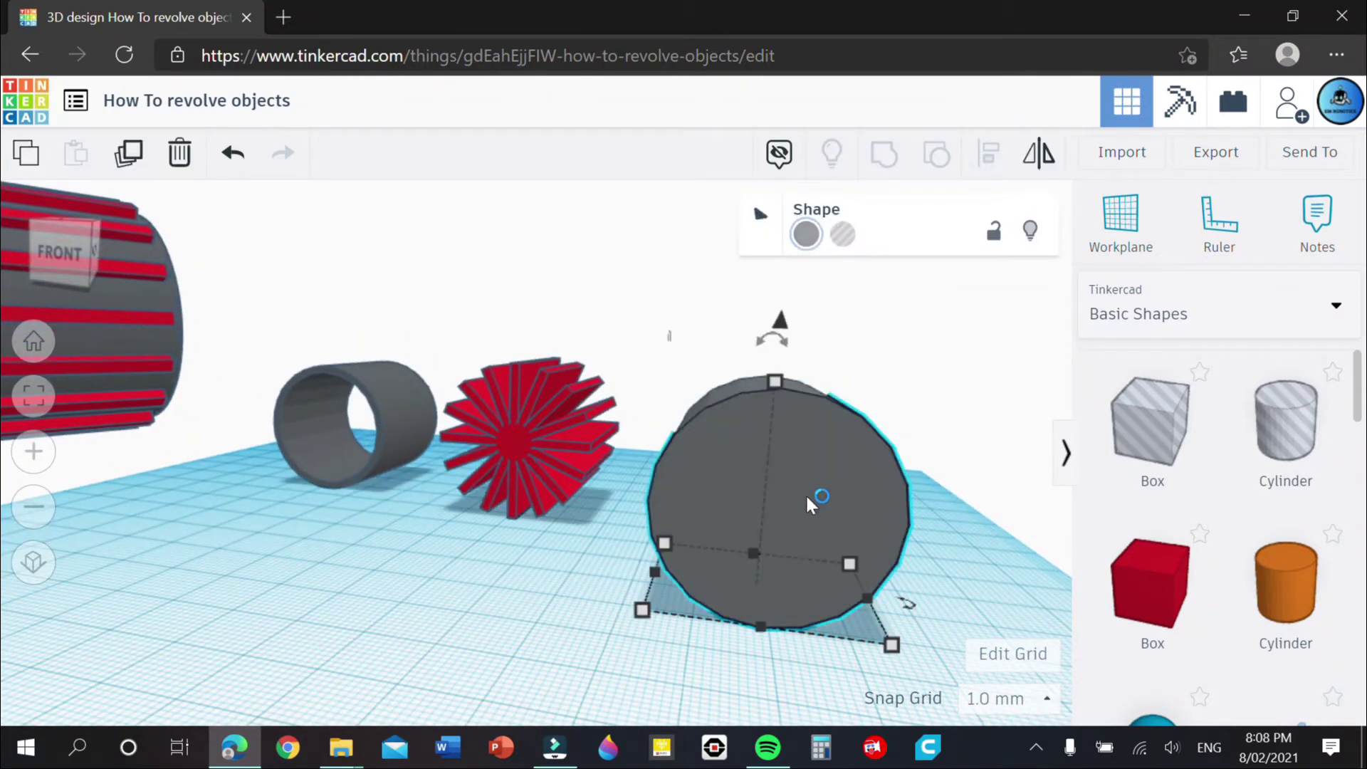
right_click_drag(953, 452, 930, 335)
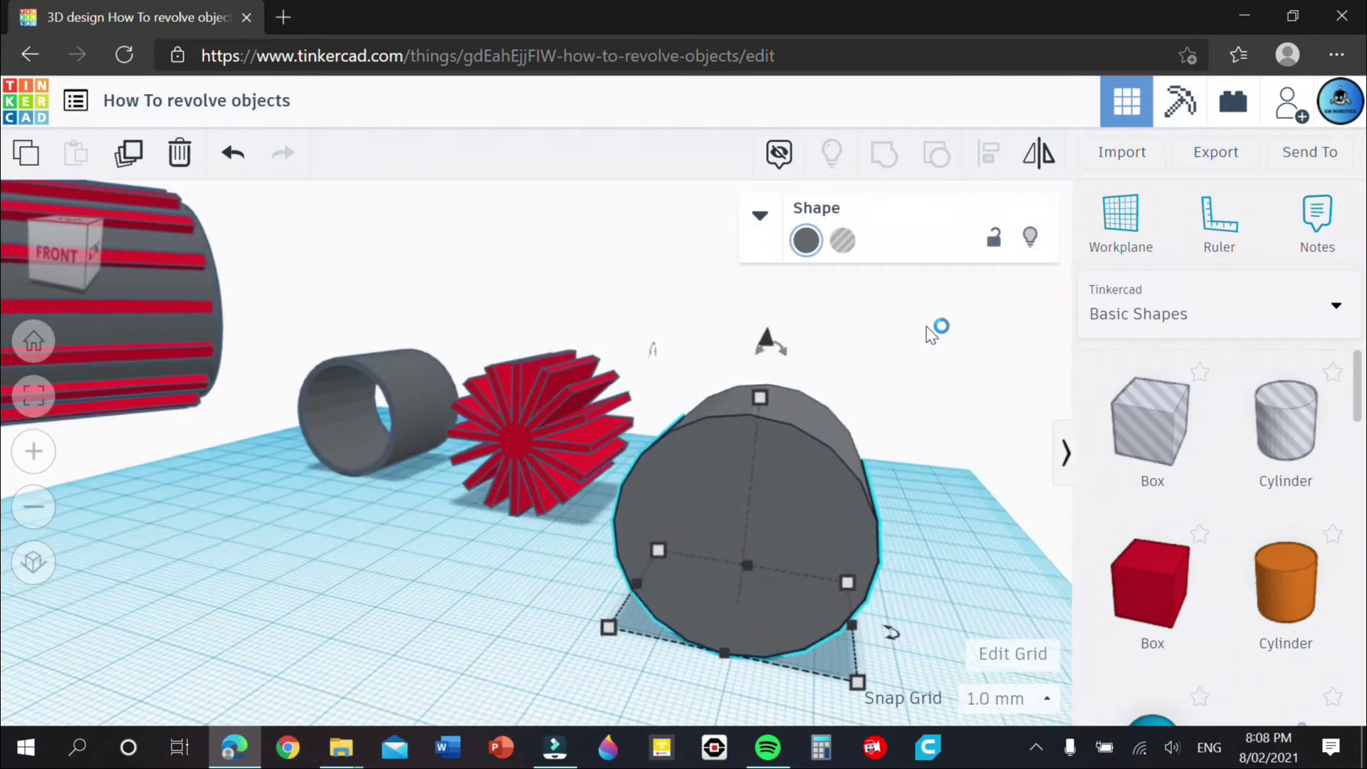
left_click(843, 241)
right_click_drag(946, 388, 883, 472)
left_click(960, 453)
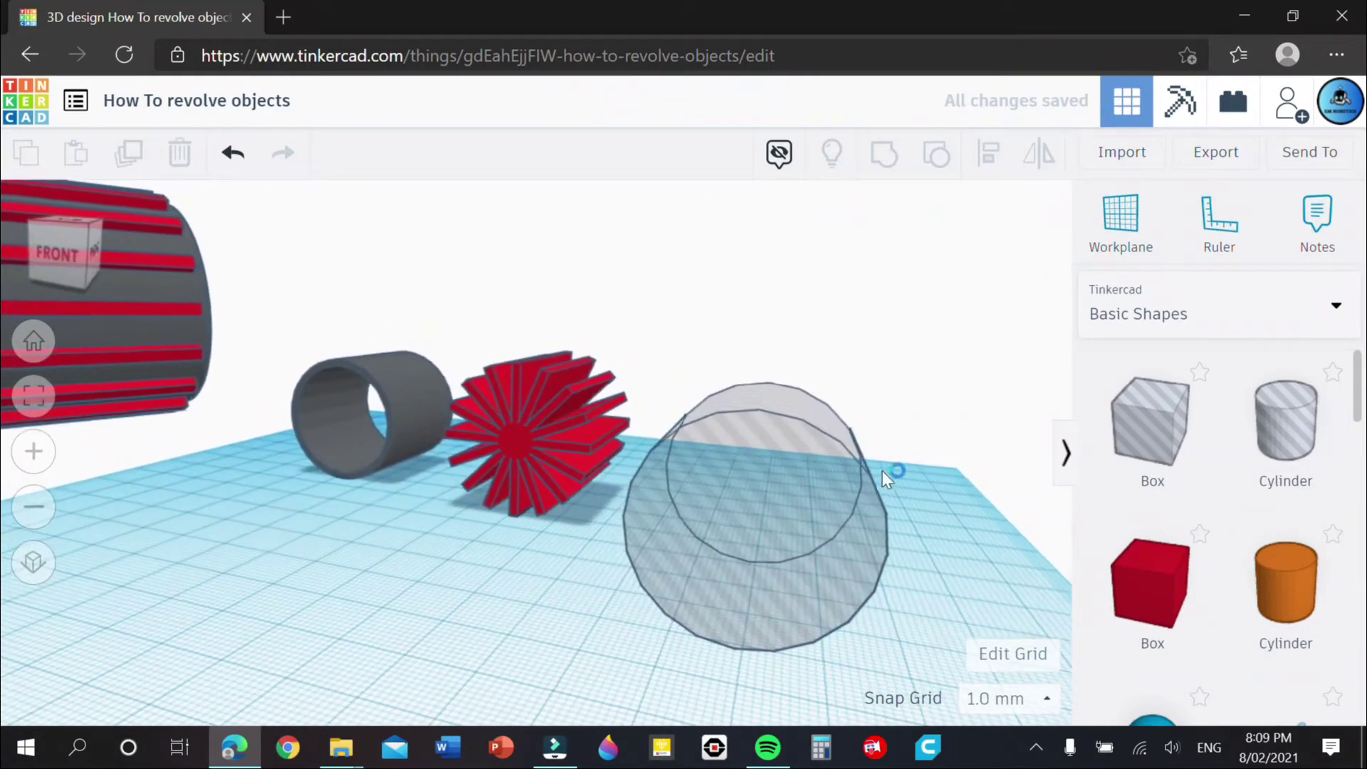
left_click(807, 240)
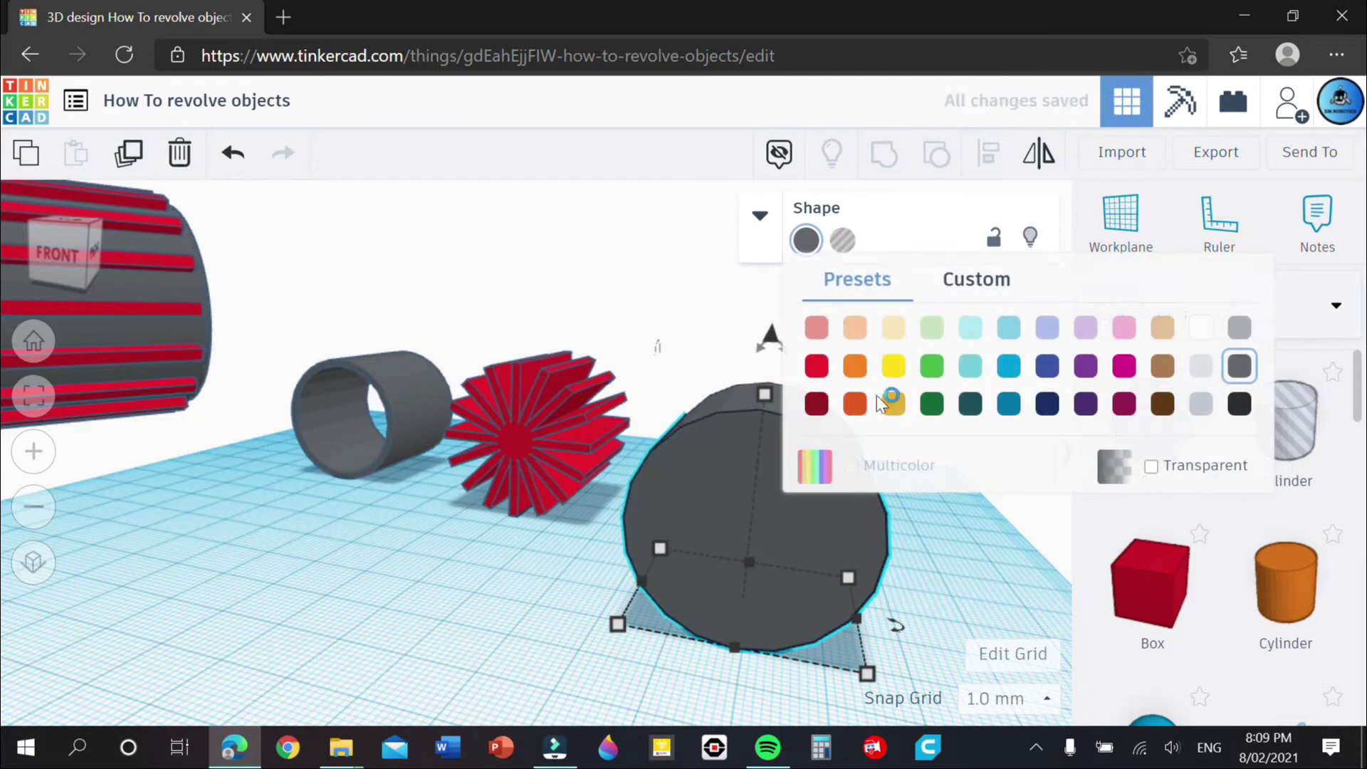
left_click(723, 306)
right_click_drag(903, 446, 775, 425)
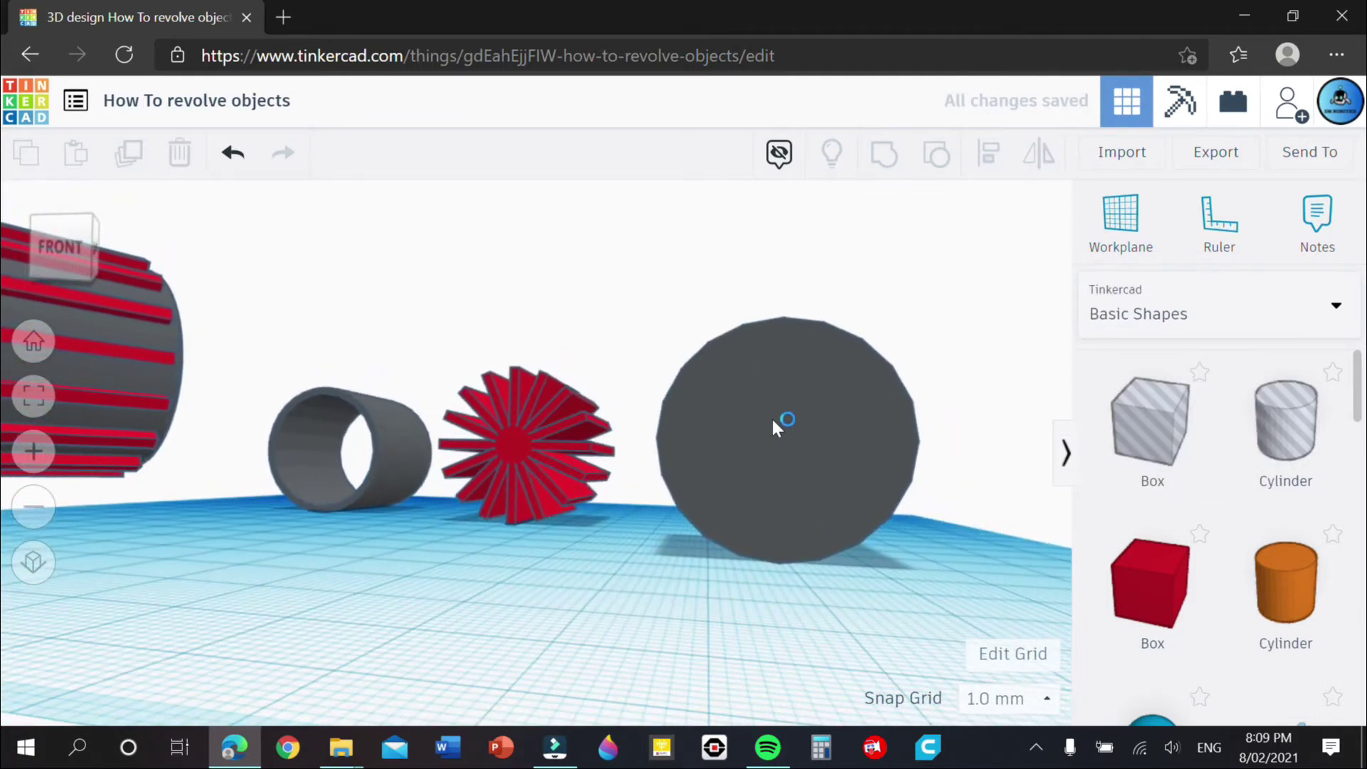
scroll(944, 385, "down", 3)
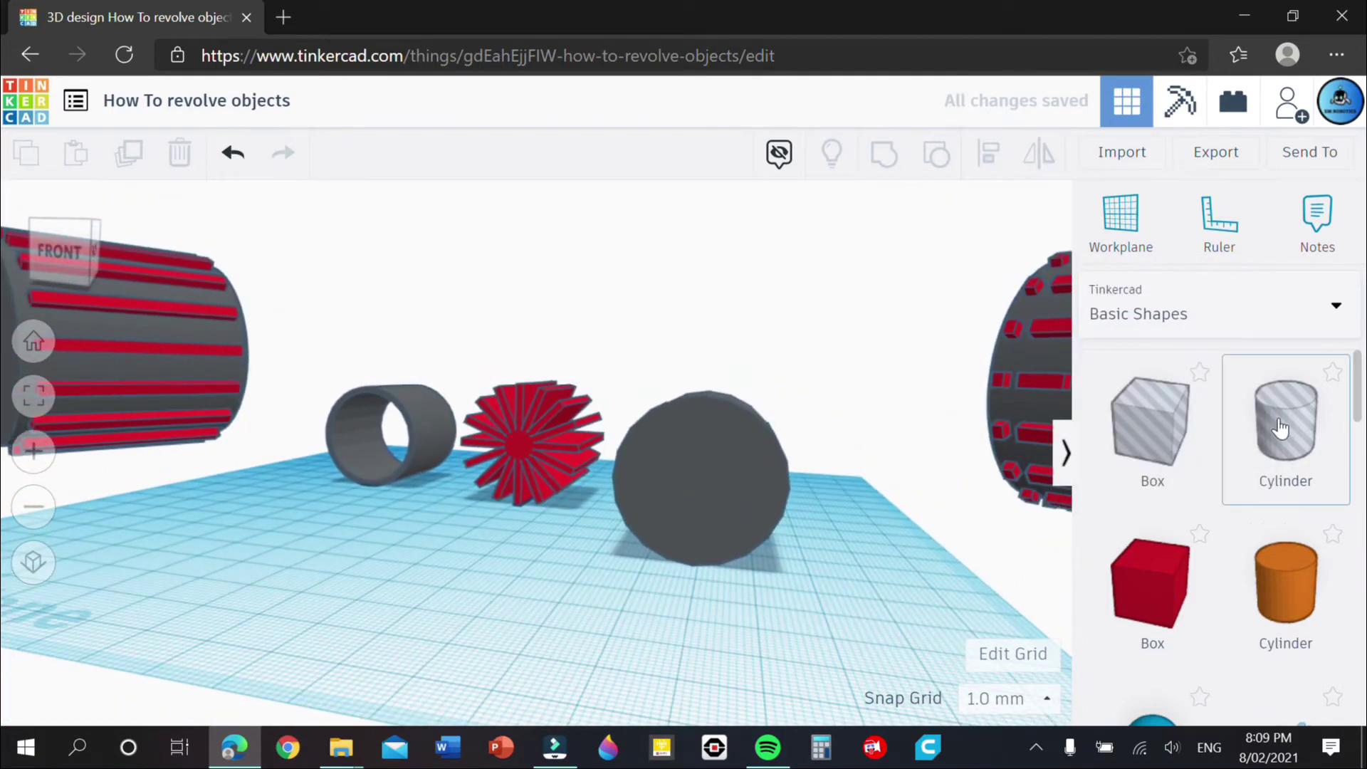
left_click_drag(1285, 420, 504, 578)
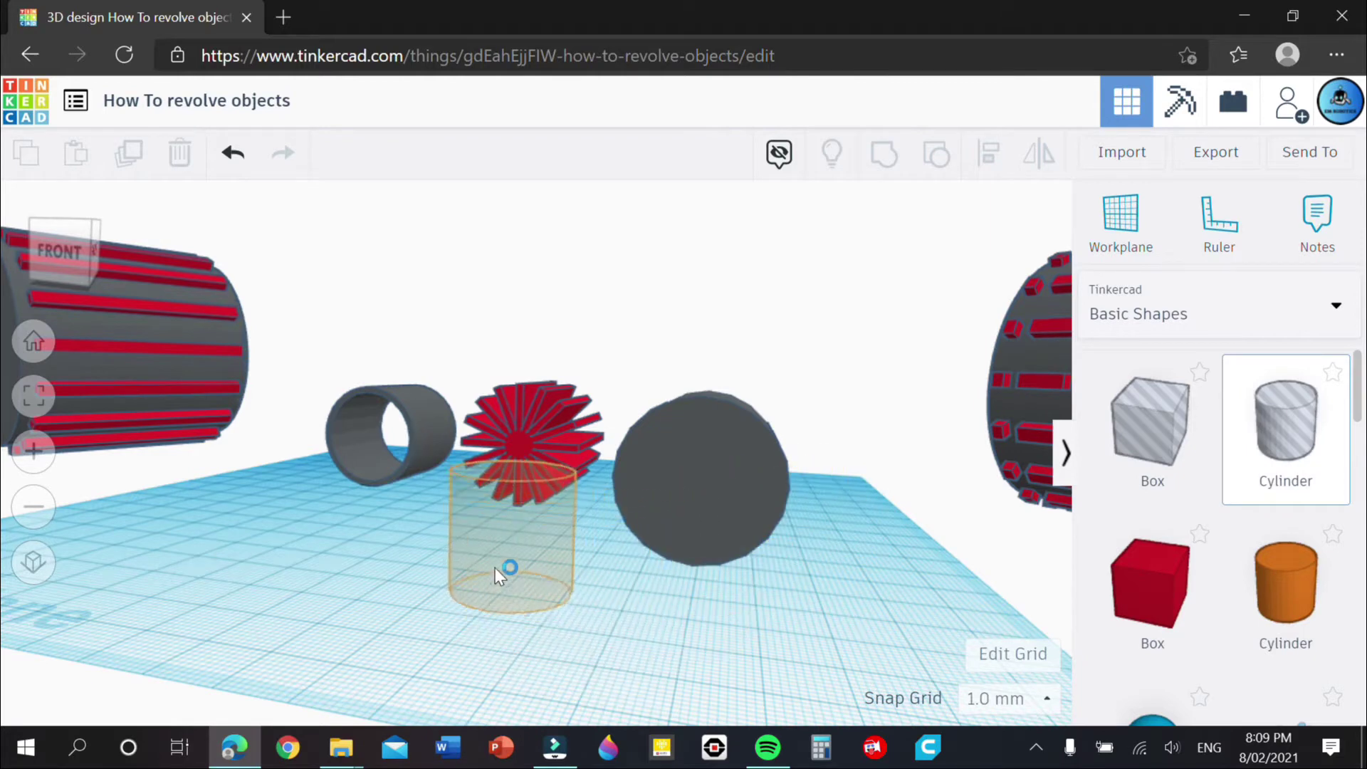
key("Delete")
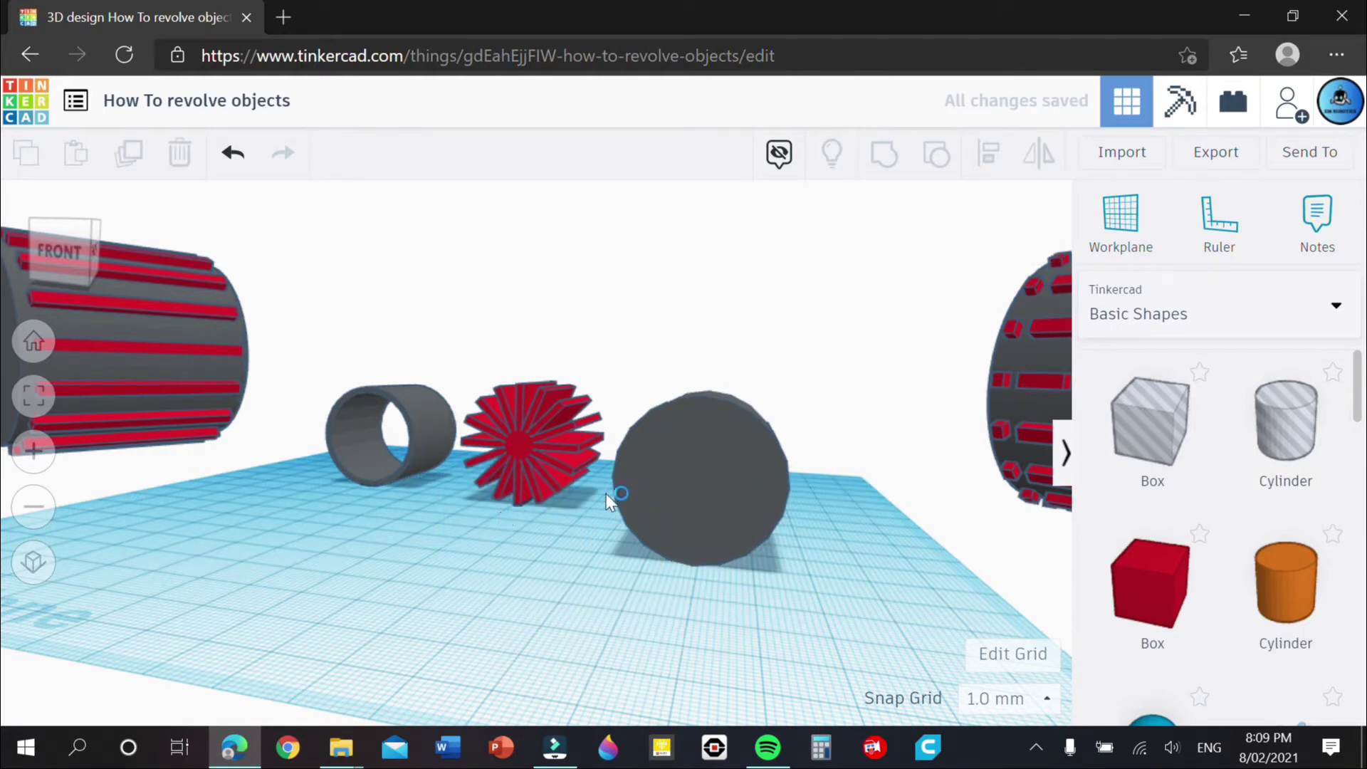
- Duplicate the large dark grey cylinder in place and turn the copy into a hole
left_click(757, 475)
mouse_move(759, 471)
right_mouse_down()
mouse_move(848, 452)
mouse_move(839, 503)
mouse_move(883, 506)
mouse_move(765, 497)
right_mouse_up()
key("ctrl+d")
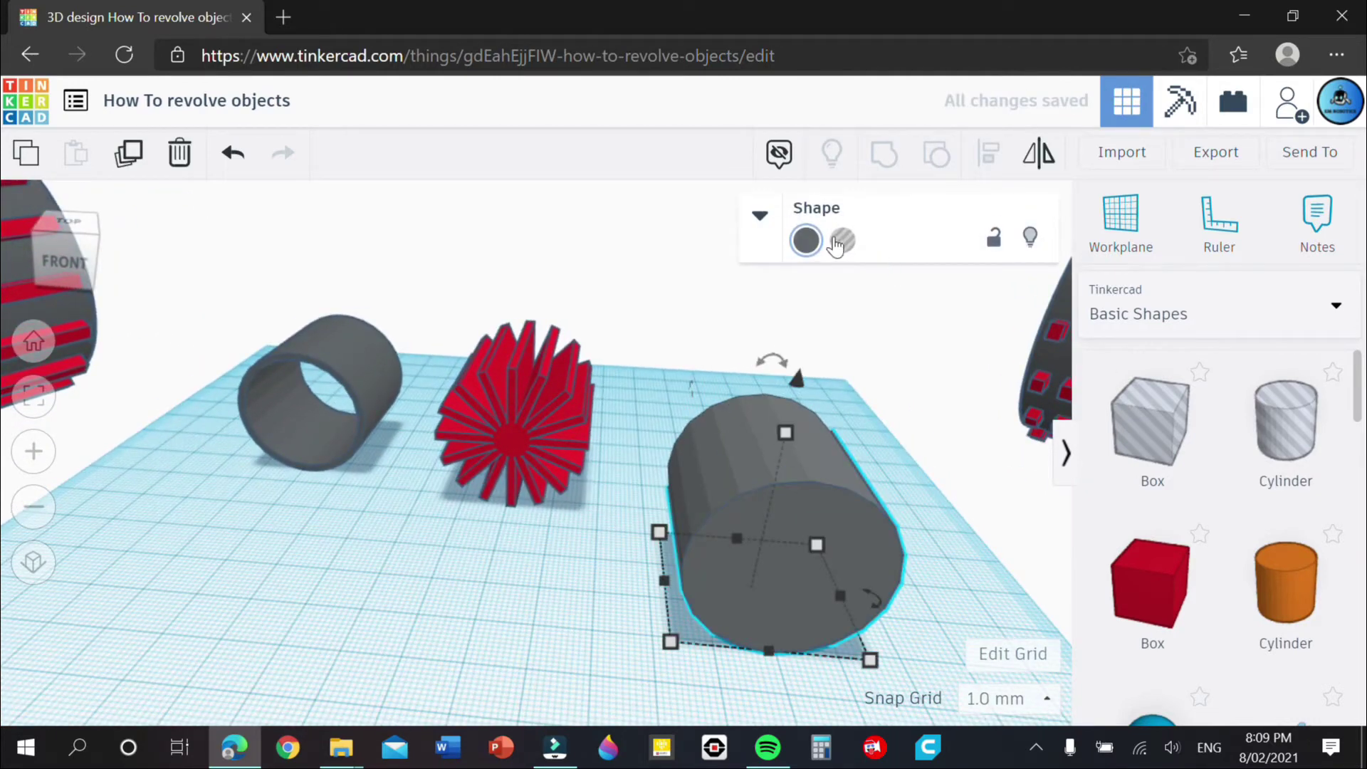
left_click(841, 242)
right_click_drag(877, 303, 877, 673)
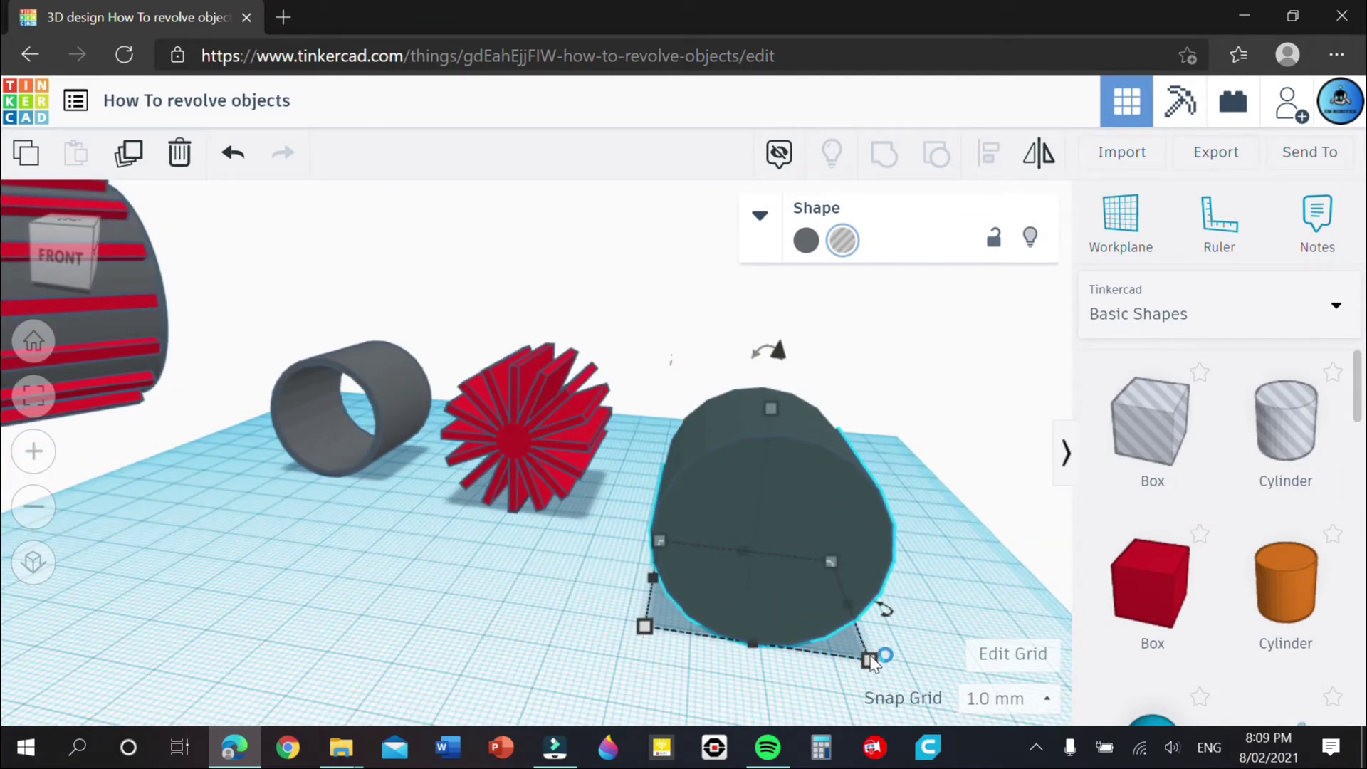
- Move the hole cylinder away from the solid one and scale its footprint to 29 mm by 29 mm
left_click_drag(830, 531, 379, 539)
right_click_drag(543, 562, 525, 656)
left_click_drag(524, 655, 511, 642)
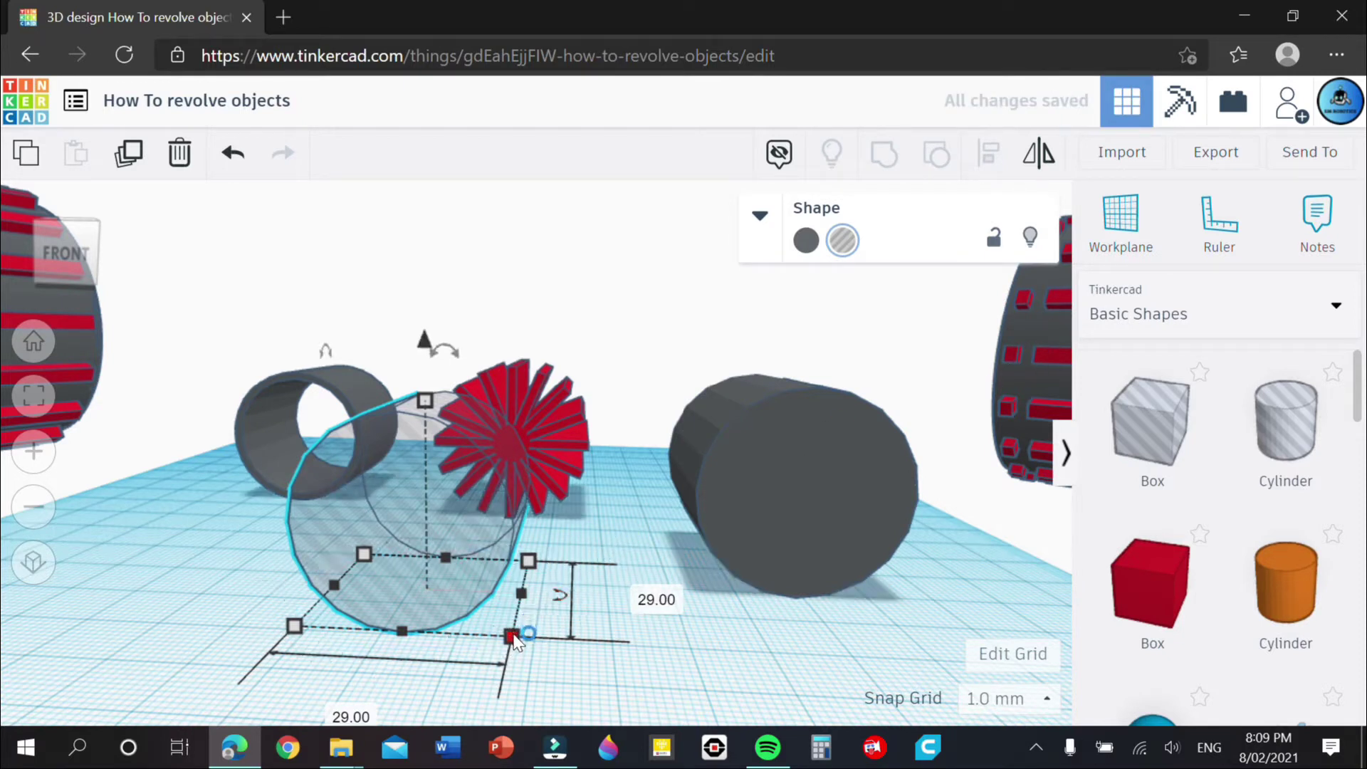
- Move the hole cylinder onto the large solid cylinder and align the two by their centres in width and height
left_click_drag(480, 535, 867, 523)
right_click_drag(867, 524, 883, 435)
left_click(798, 471, "shift")
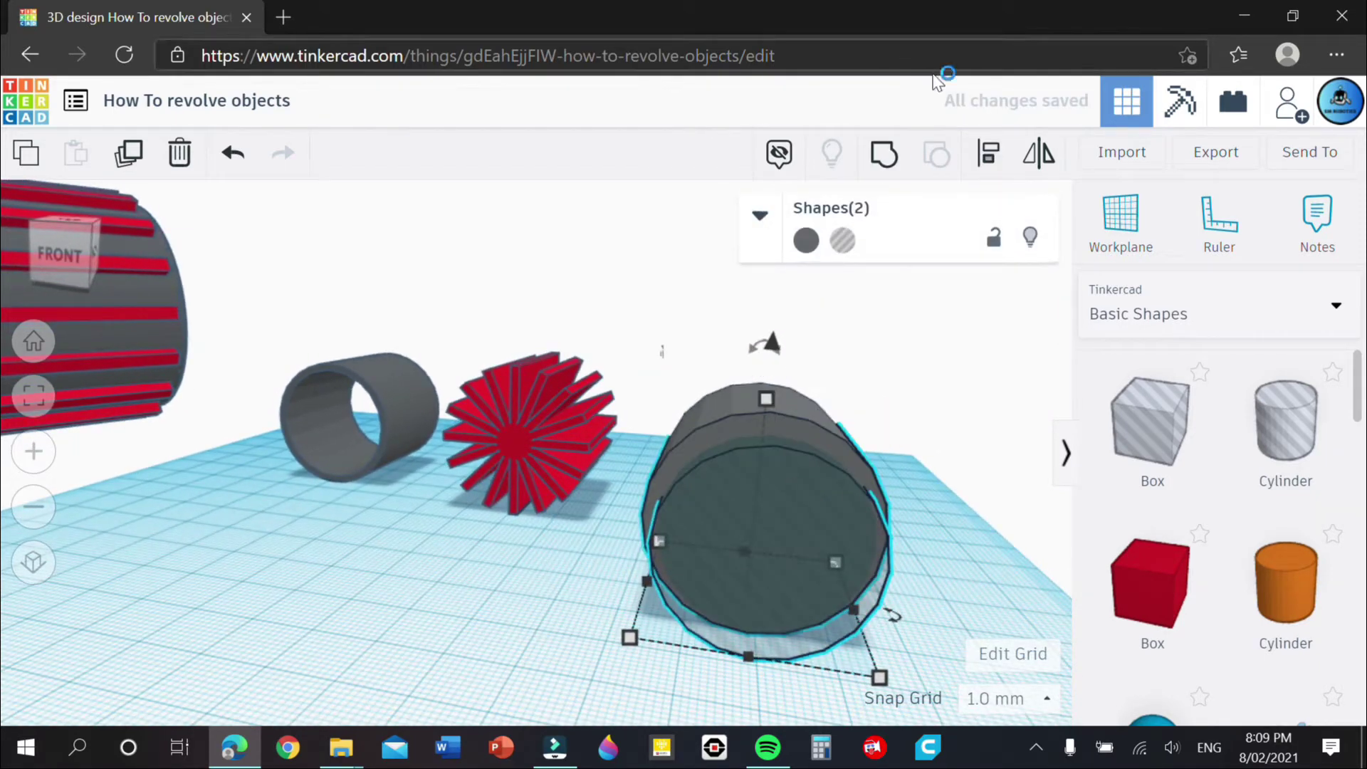
key("l")
left_click(749, 679)
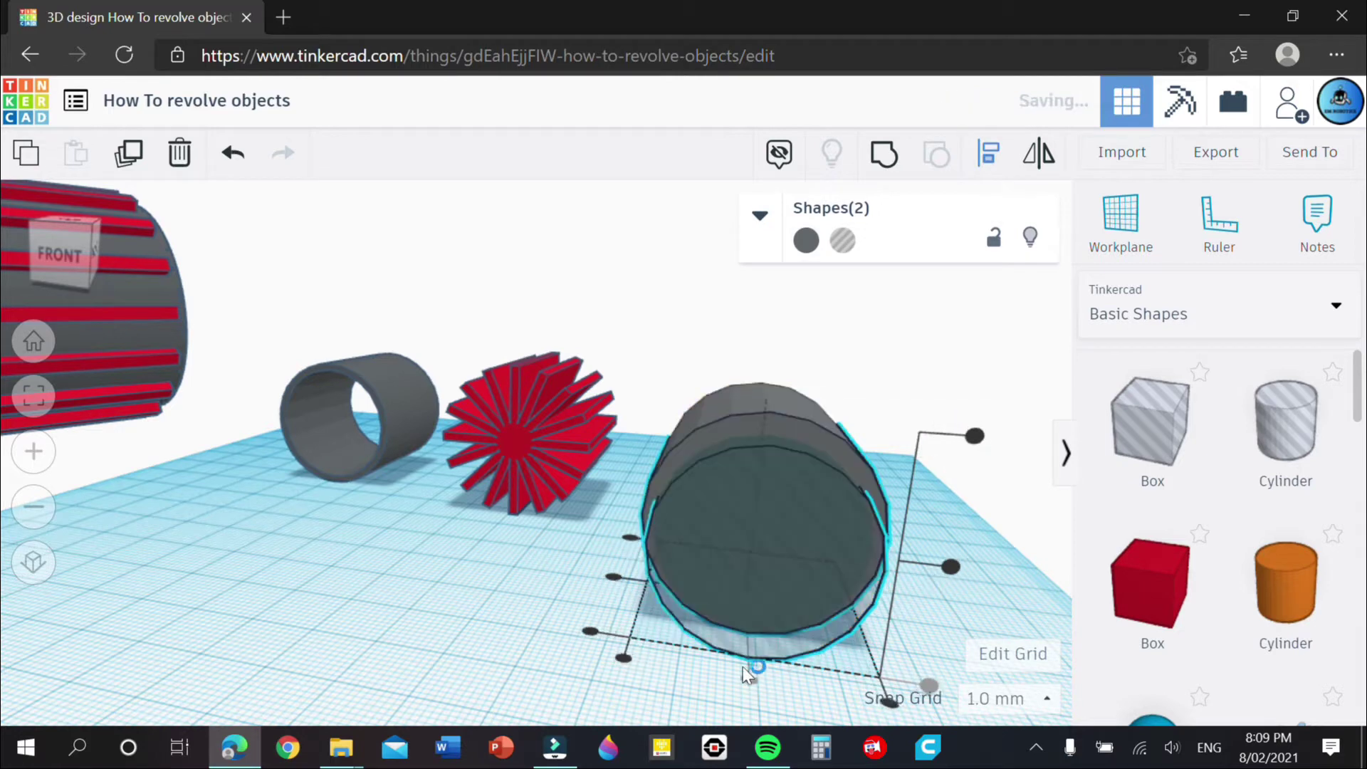
left_click(952, 567)
- Extend the hole cylinder through both ends of the large solid cylinder and group the two into a hollow tube
right_click_drag(1010, 524, 570, 579)
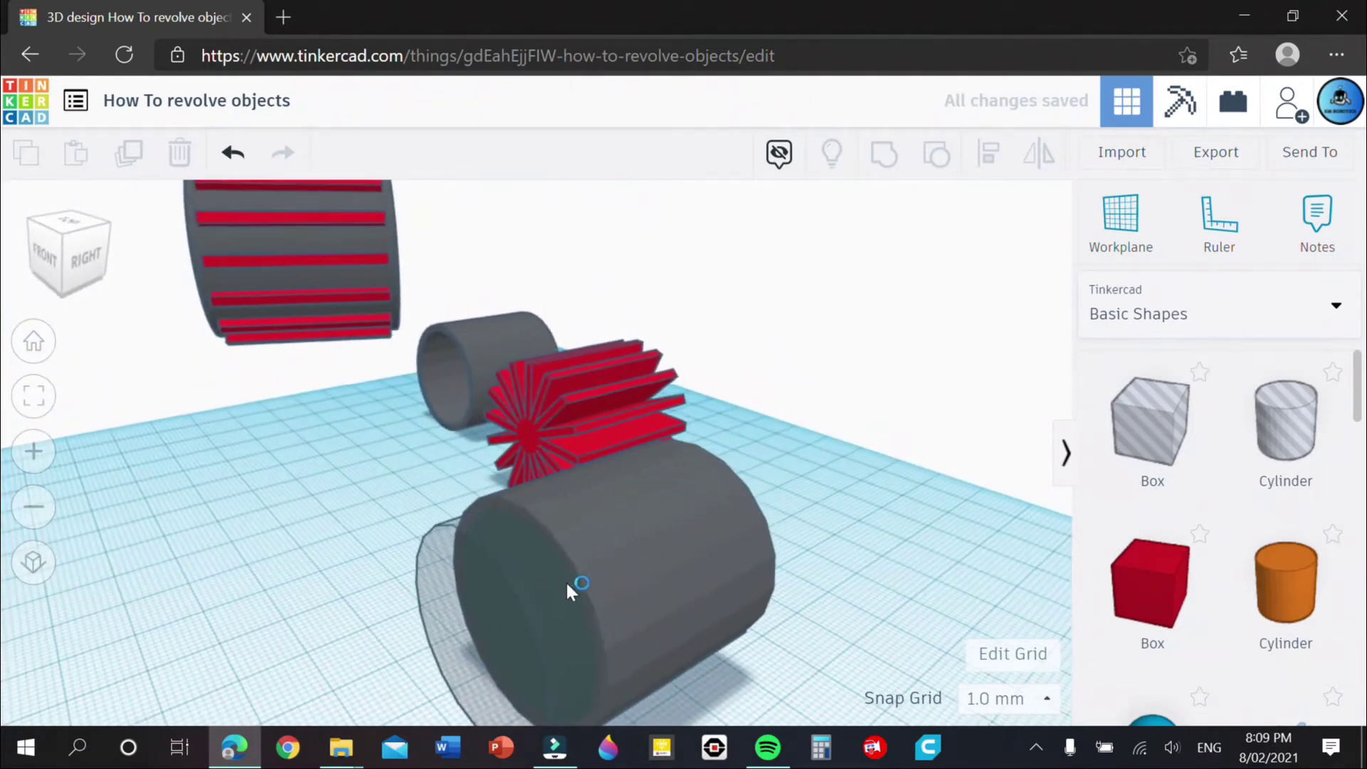
left_click(571, 579)
right_click_drag(938, 521, 548, 640)
left_click_drag(448, 665, 567, 673)
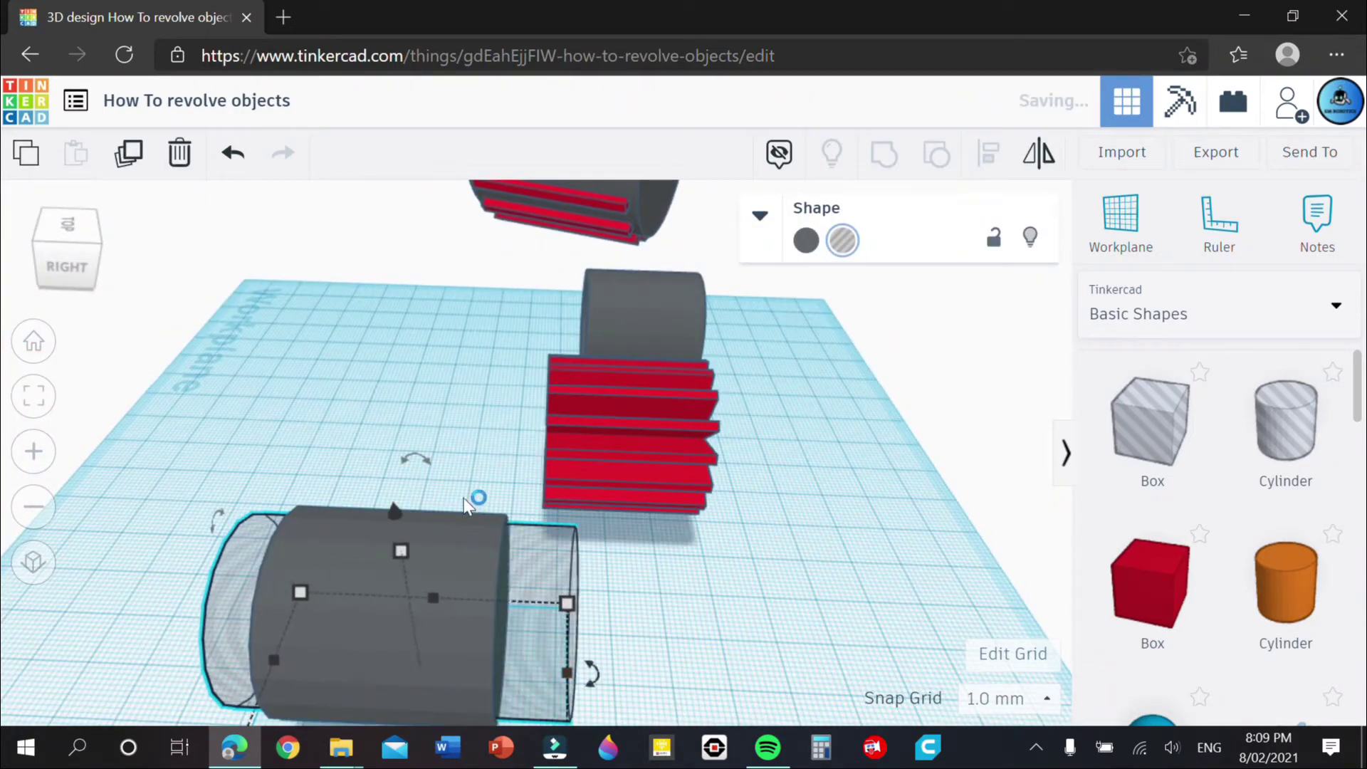
left_click(422, 619, "shift")
left_click(890, 156)
right_click_drag(754, 568, 852, 493)
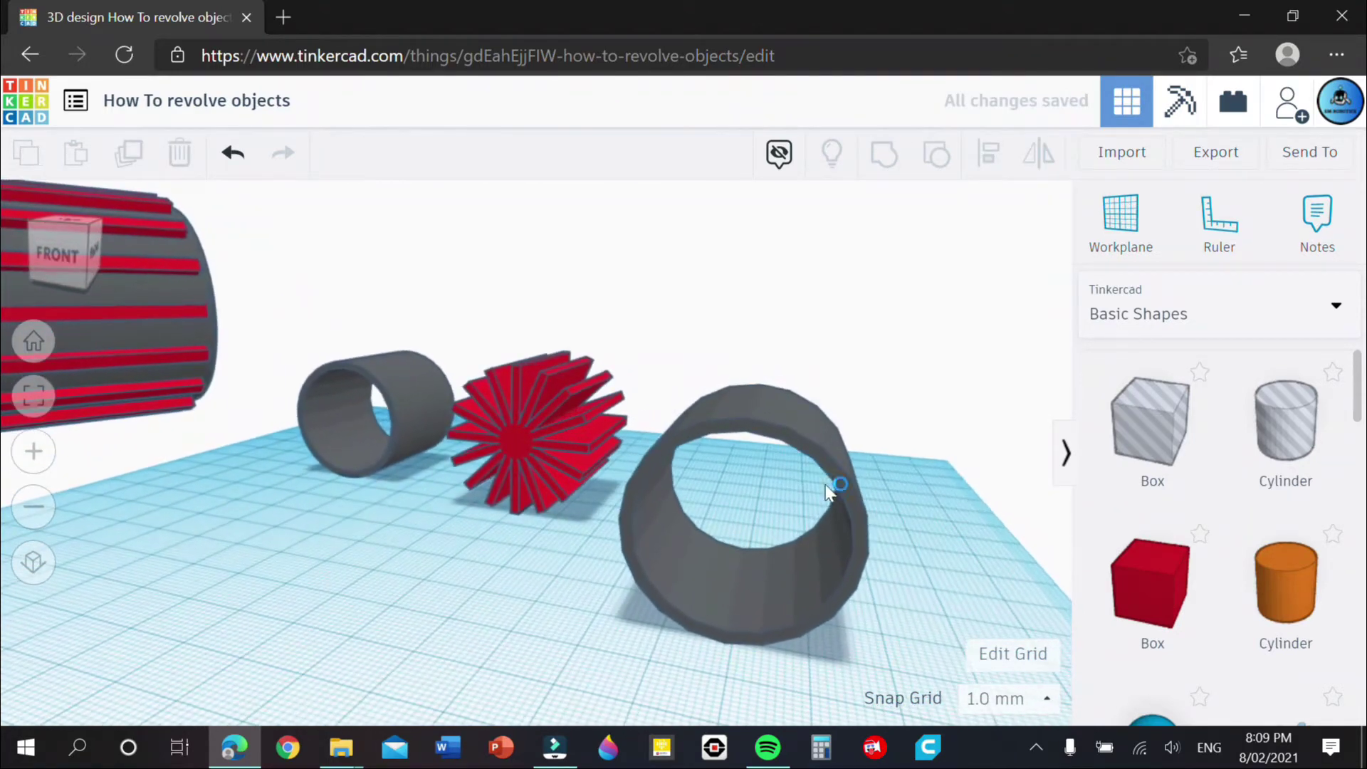
- Turn the new large tube into a hole and shorten it to a ring 2 mm thick
left_click(772, 428)
right_click_drag(904, 427, 856, 277)
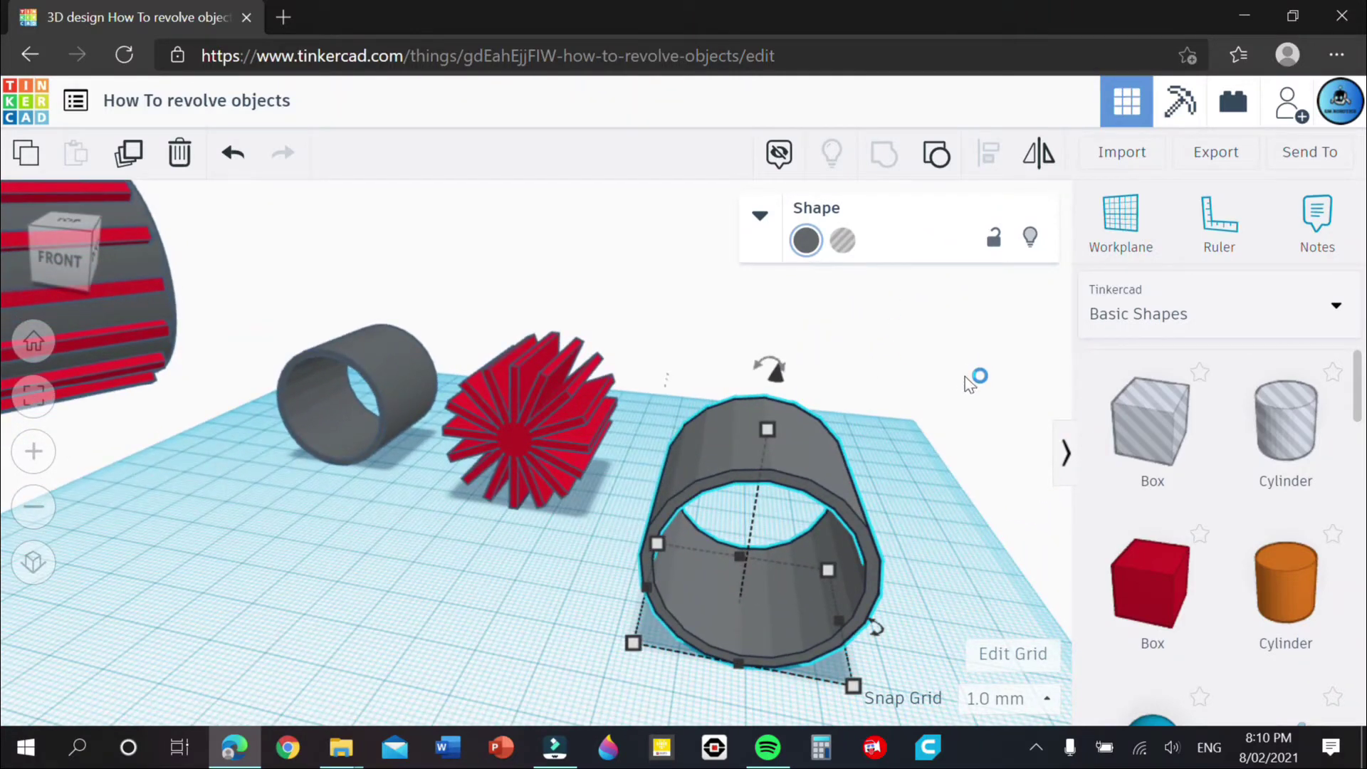
right_click_drag(943, 413, 706, 524)
left_click(843, 243)
left_click(704, 591)
left_click_drag(657, 635, 499, 708)
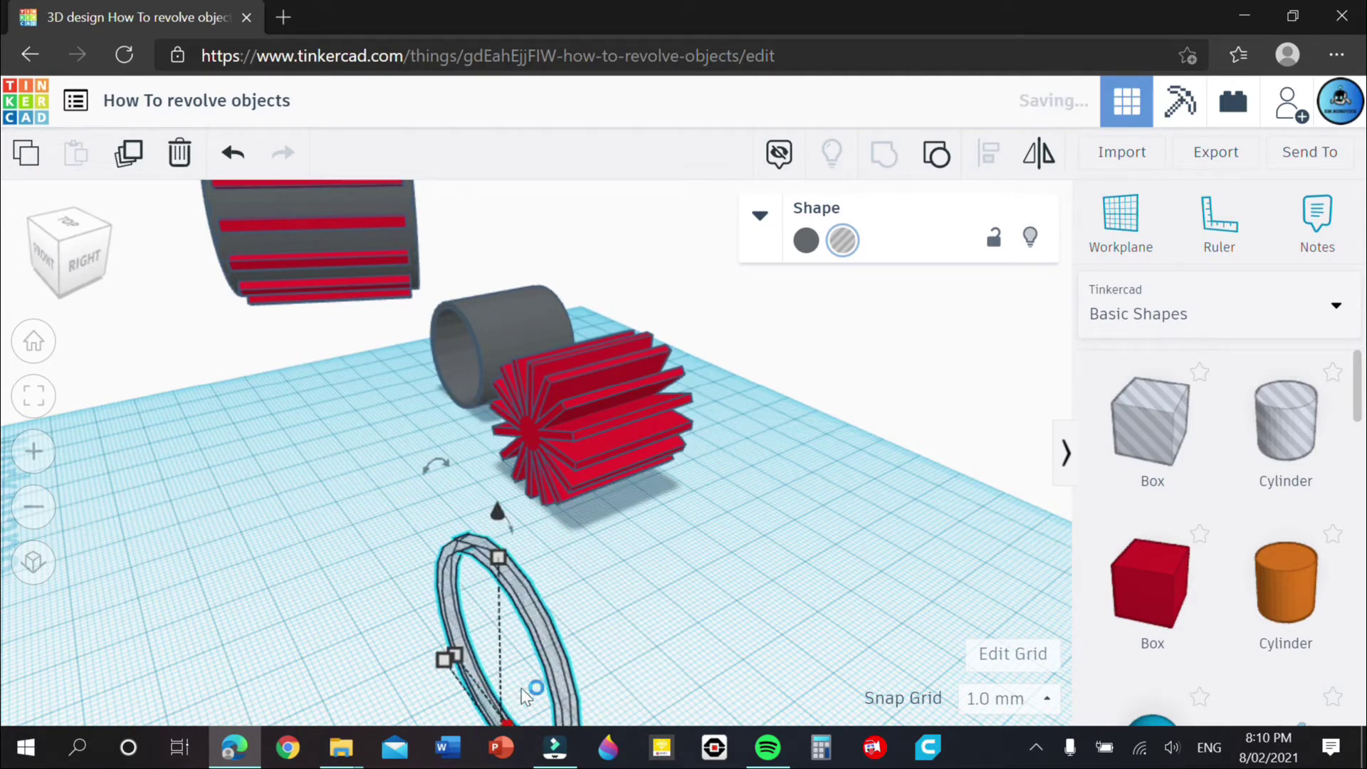
- Set the hole ring's thickness to 1.5 mm
right_click_drag(622, 571, 967, 361)
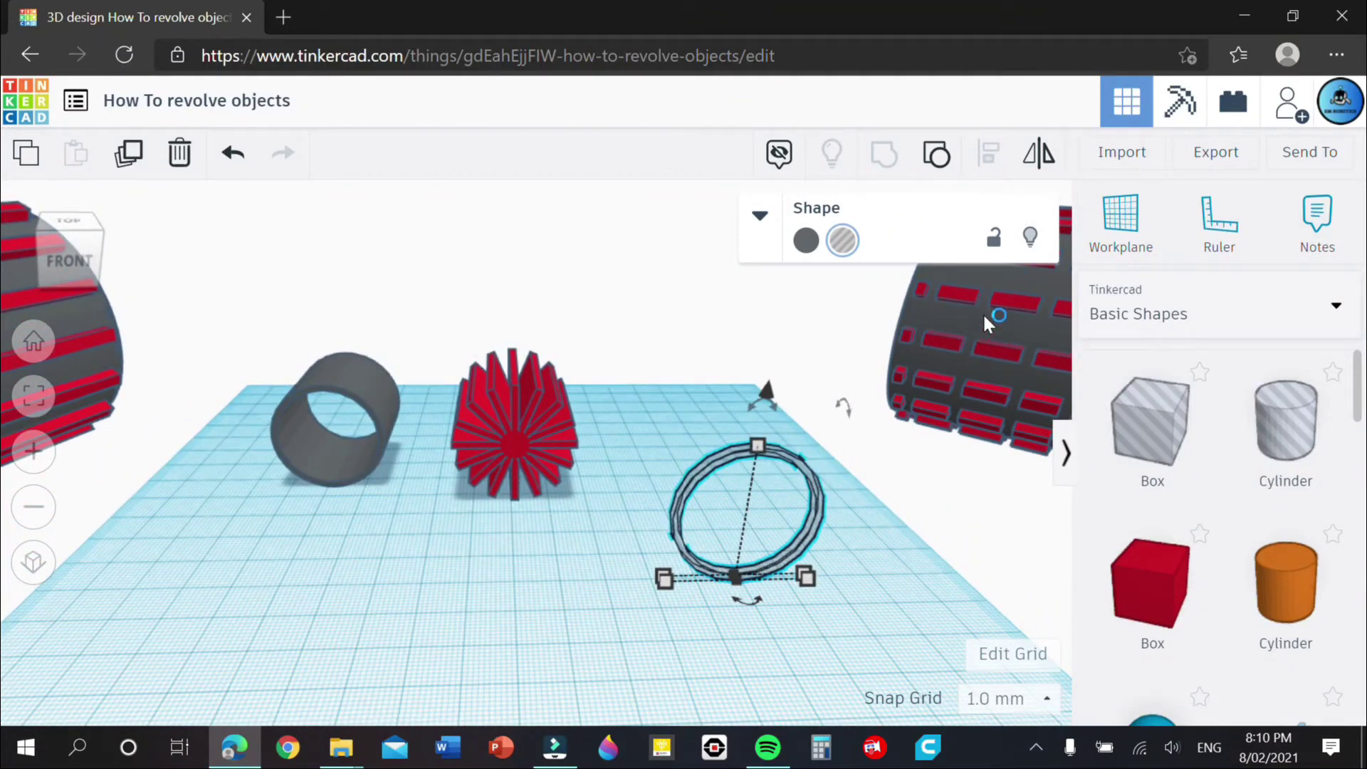
right_click_drag(970, 314, 515, 574)
scroll(515, 574, "down", 3)
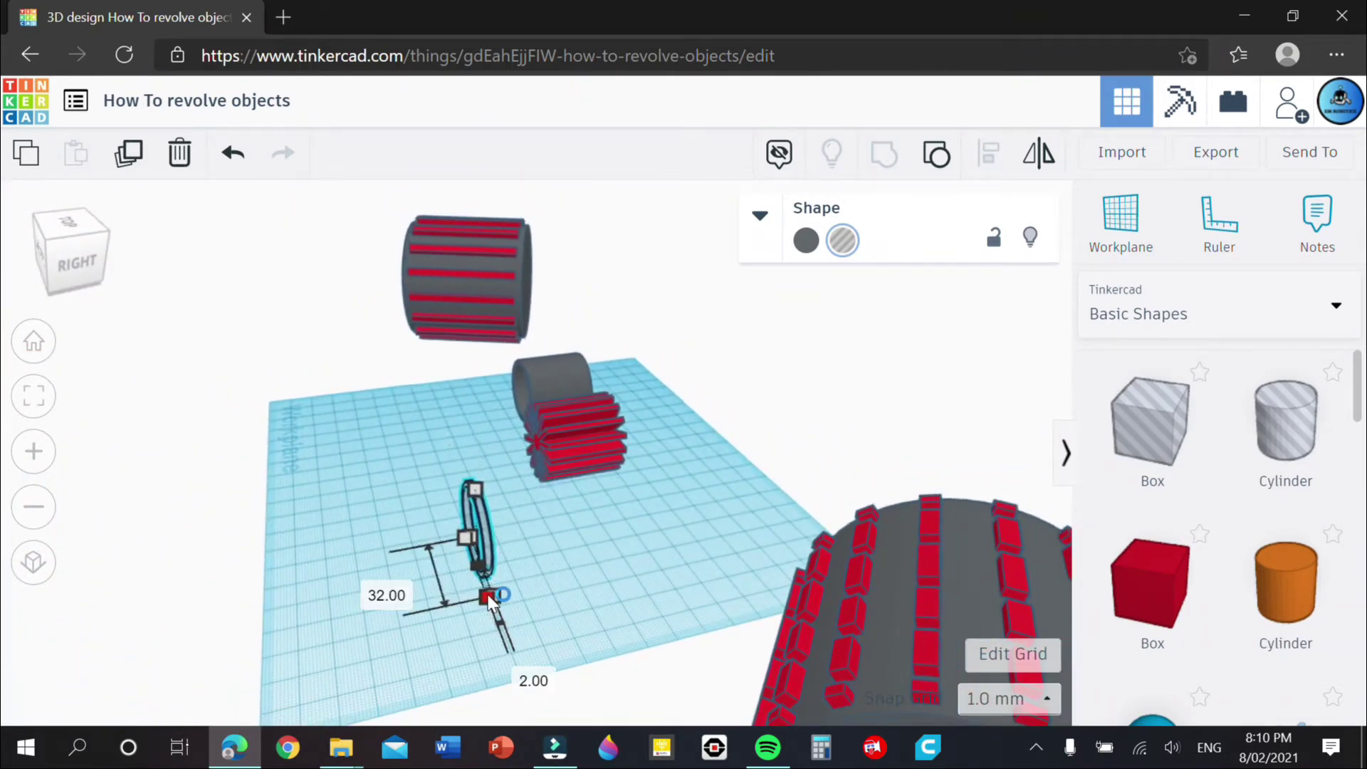
left_click(505, 629)
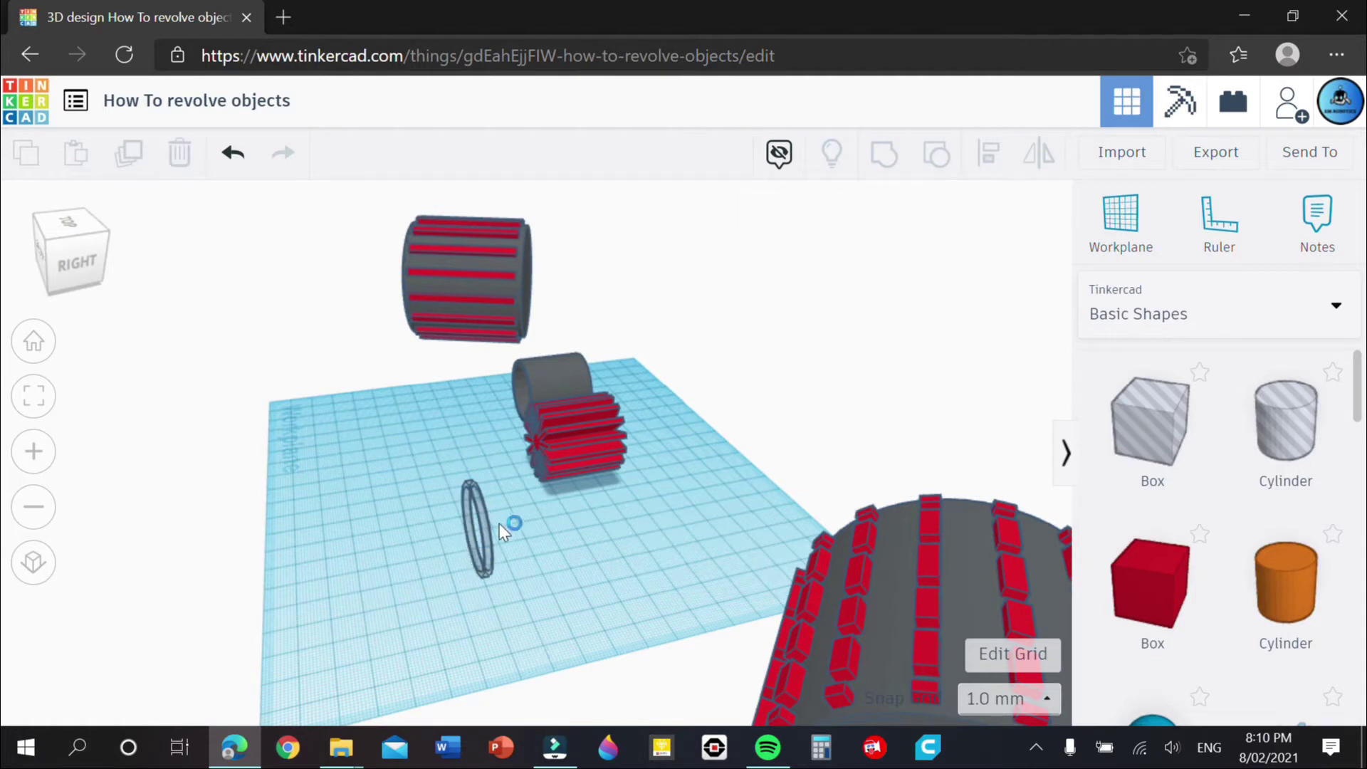
left_click(490, 560)
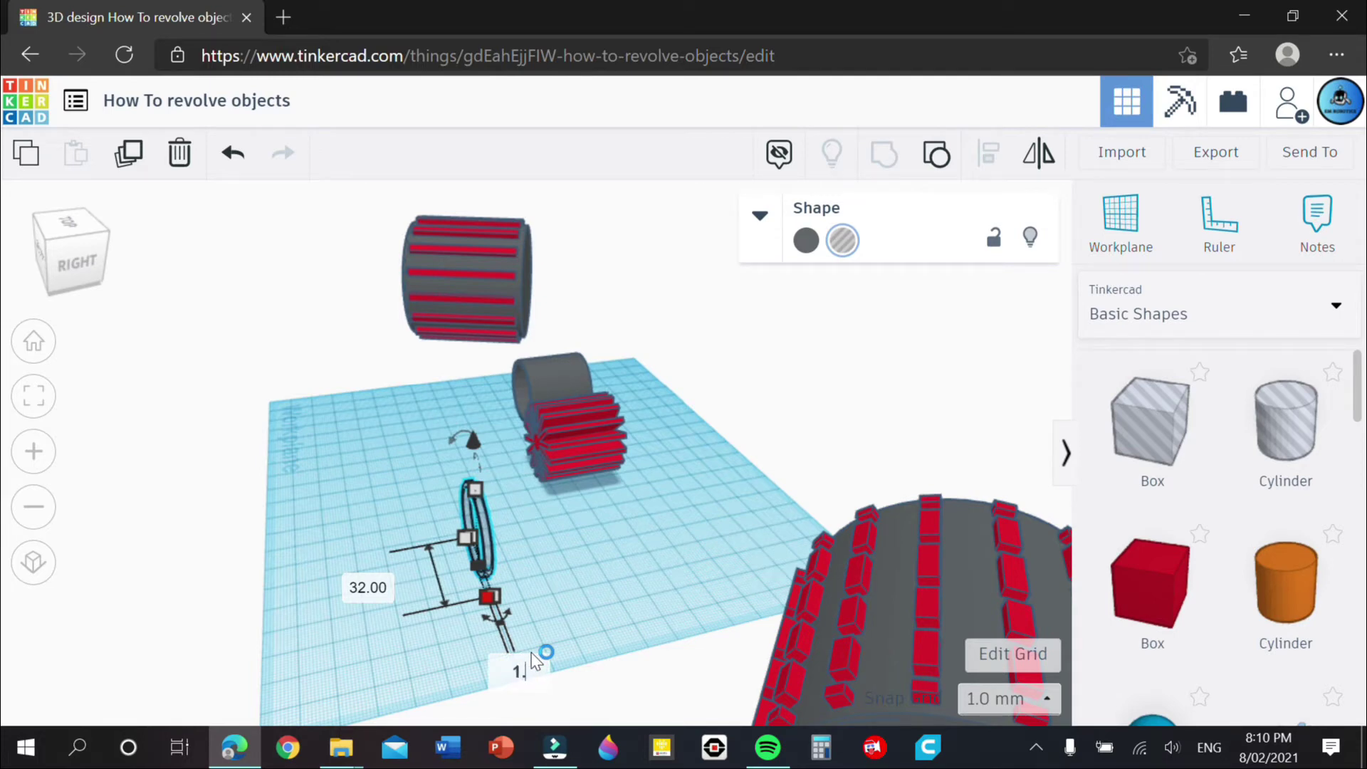
scroll(539, 622, "up", 5)
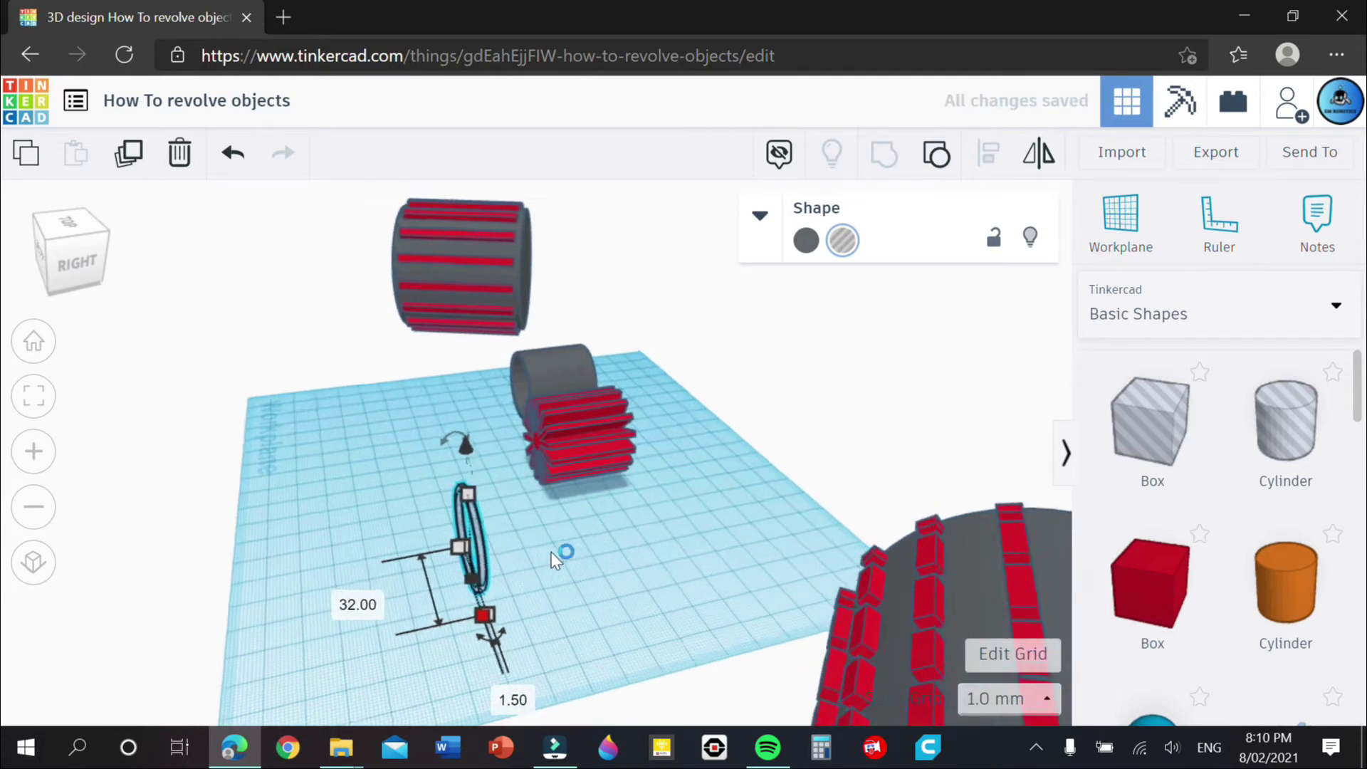
- Move the hole ring in front of the red fan and centre-align both across their width
left_click_drag(384, 622, 520, 563)
right_click_drag(519, 562, 550, 632)
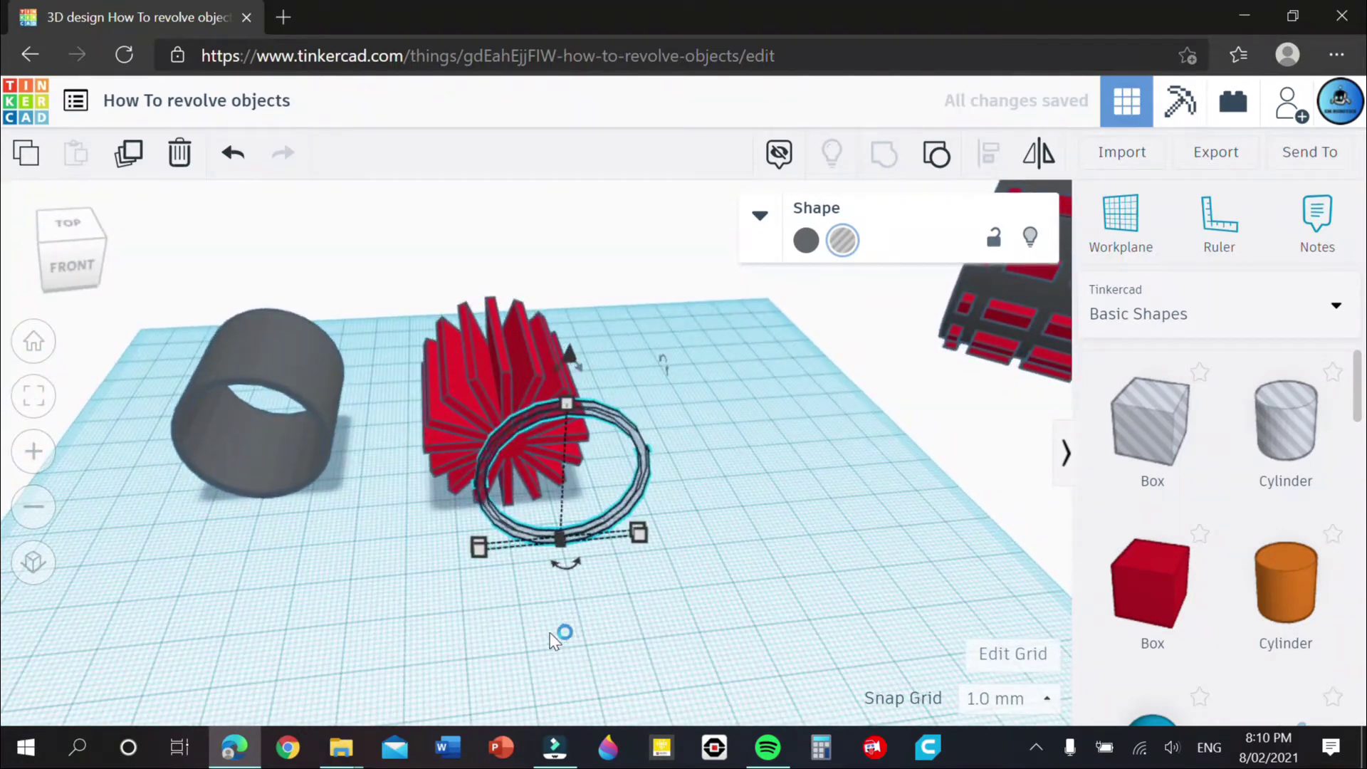
left_click(493, 346, "shift")
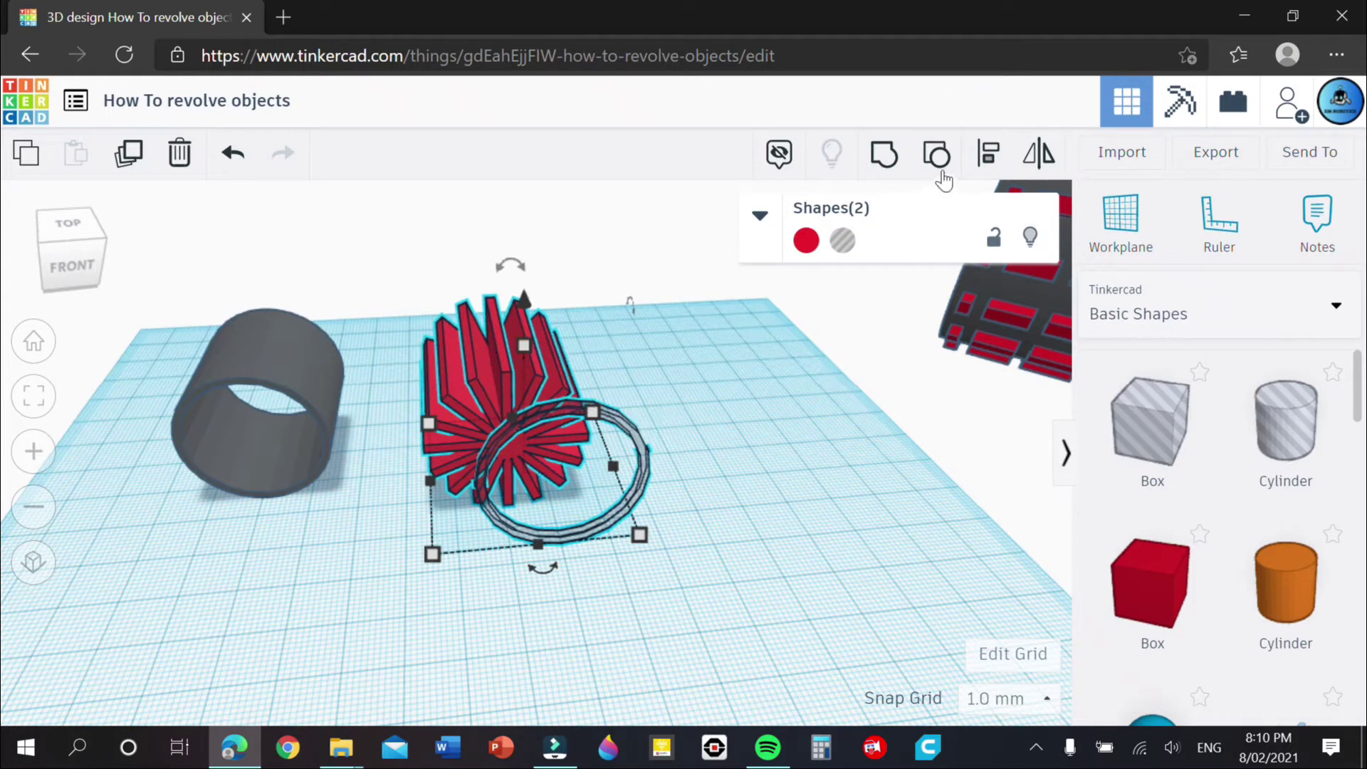
left_click(987, 155)
left_click(543, 570)
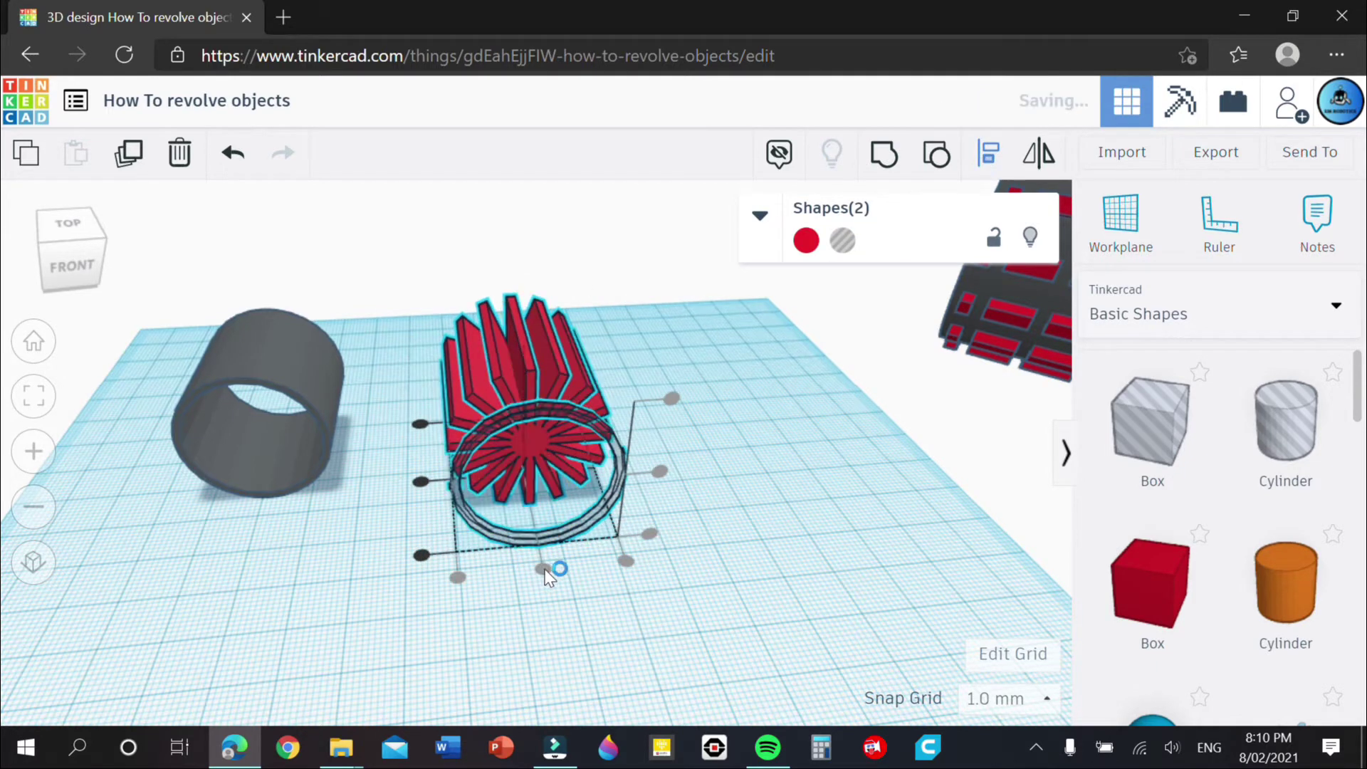
left_click(740, 484)
- Slide the hole ring along the red fan's length until it overlaps the fan's front end
right_click_drag(739, 484, 482, 445)
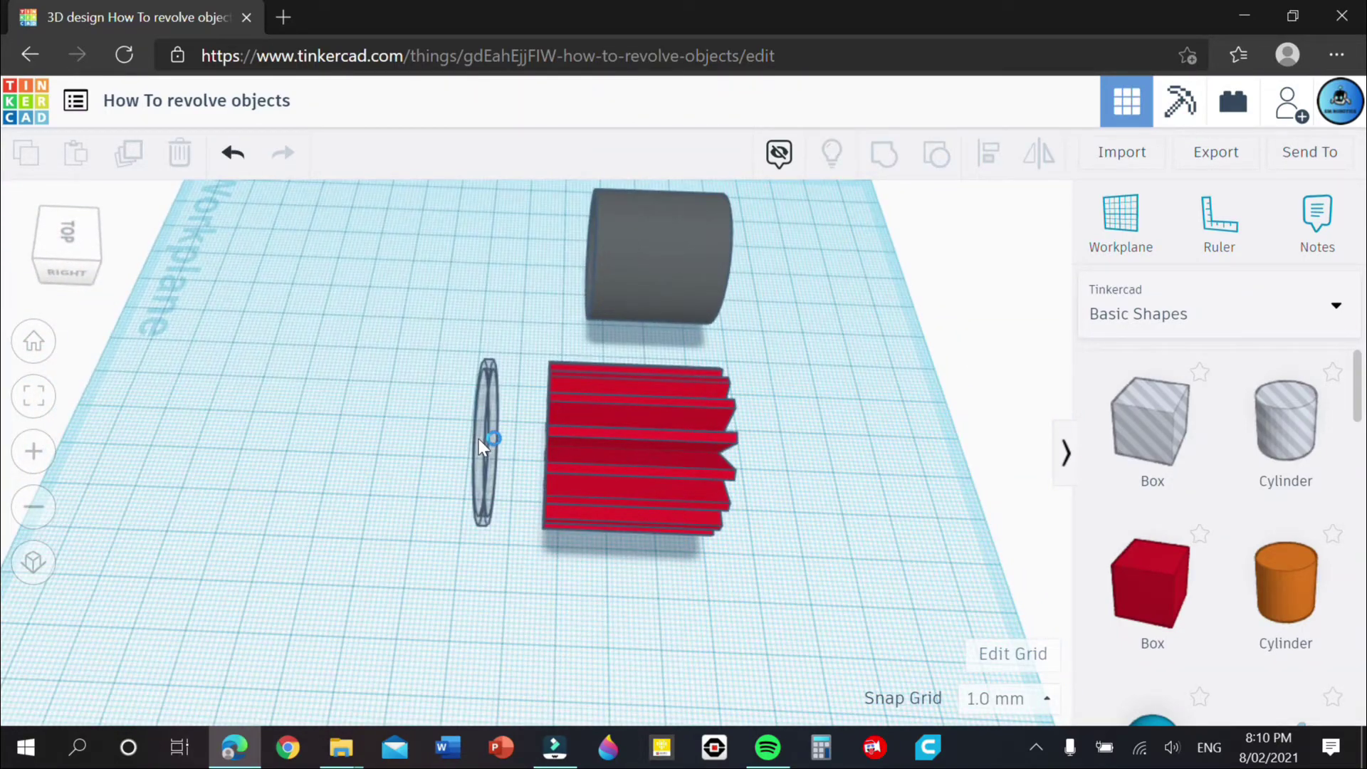
left_click(480, 437)
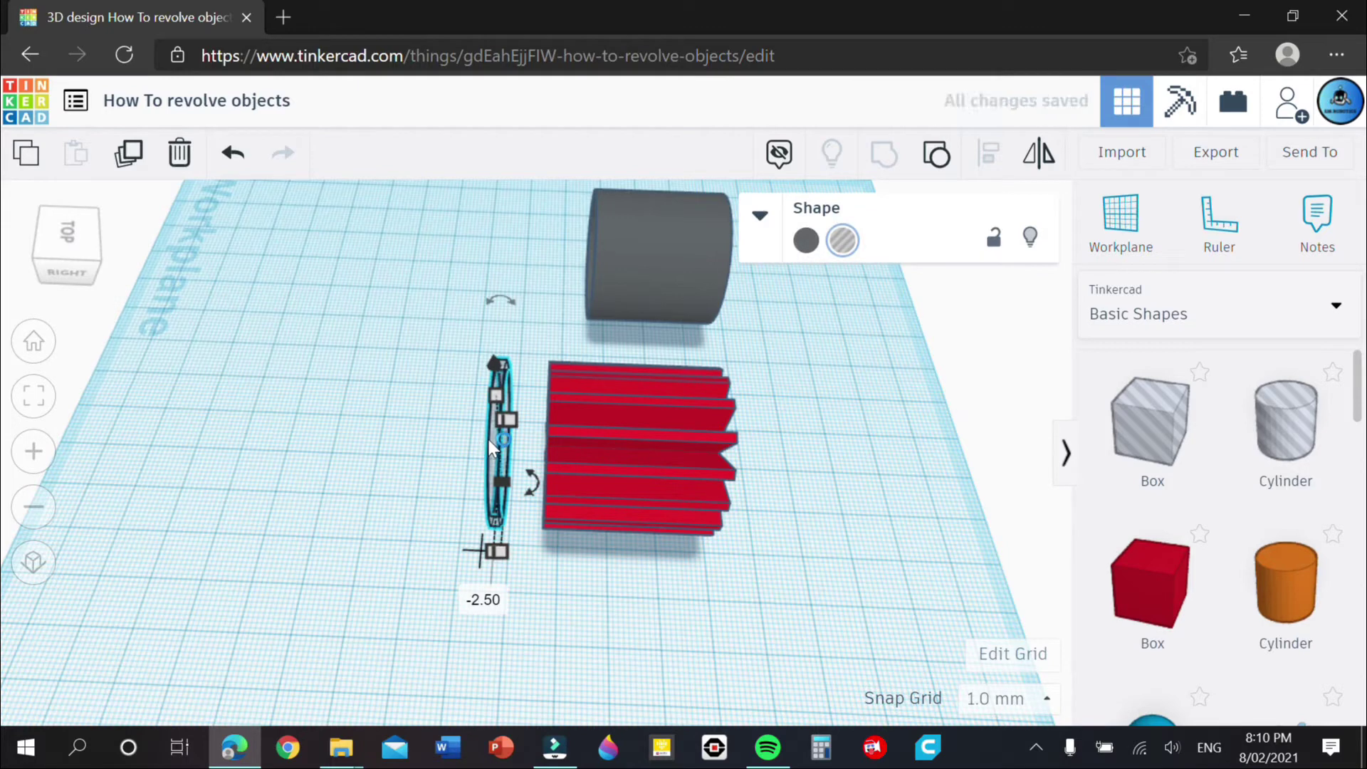
left_click(518, 450)
left_click(495, 446)
left_click_drag(494, 446, 554, 445)
right_click_drag(566, 463, 684, 260)
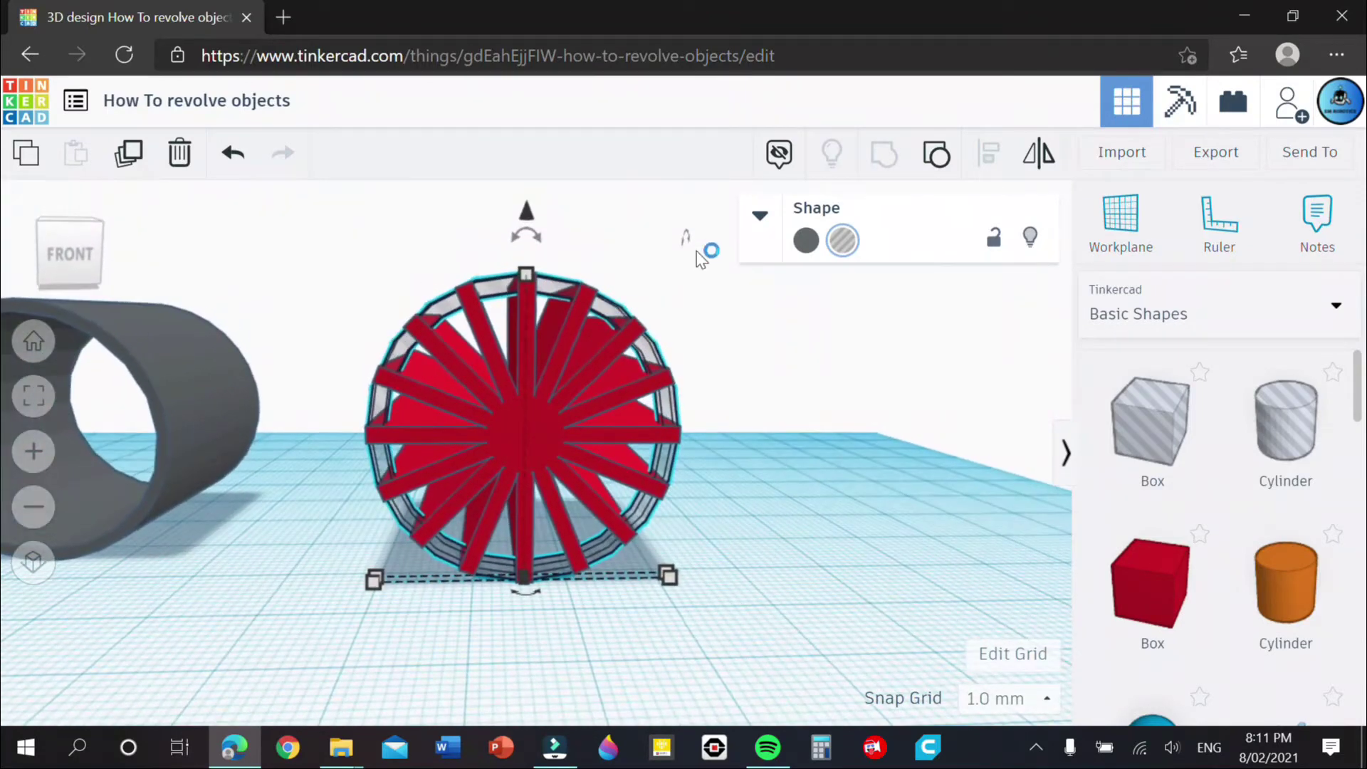
- Switch the ring around the red fan to solid and back to a hole
left_click(766, 222)
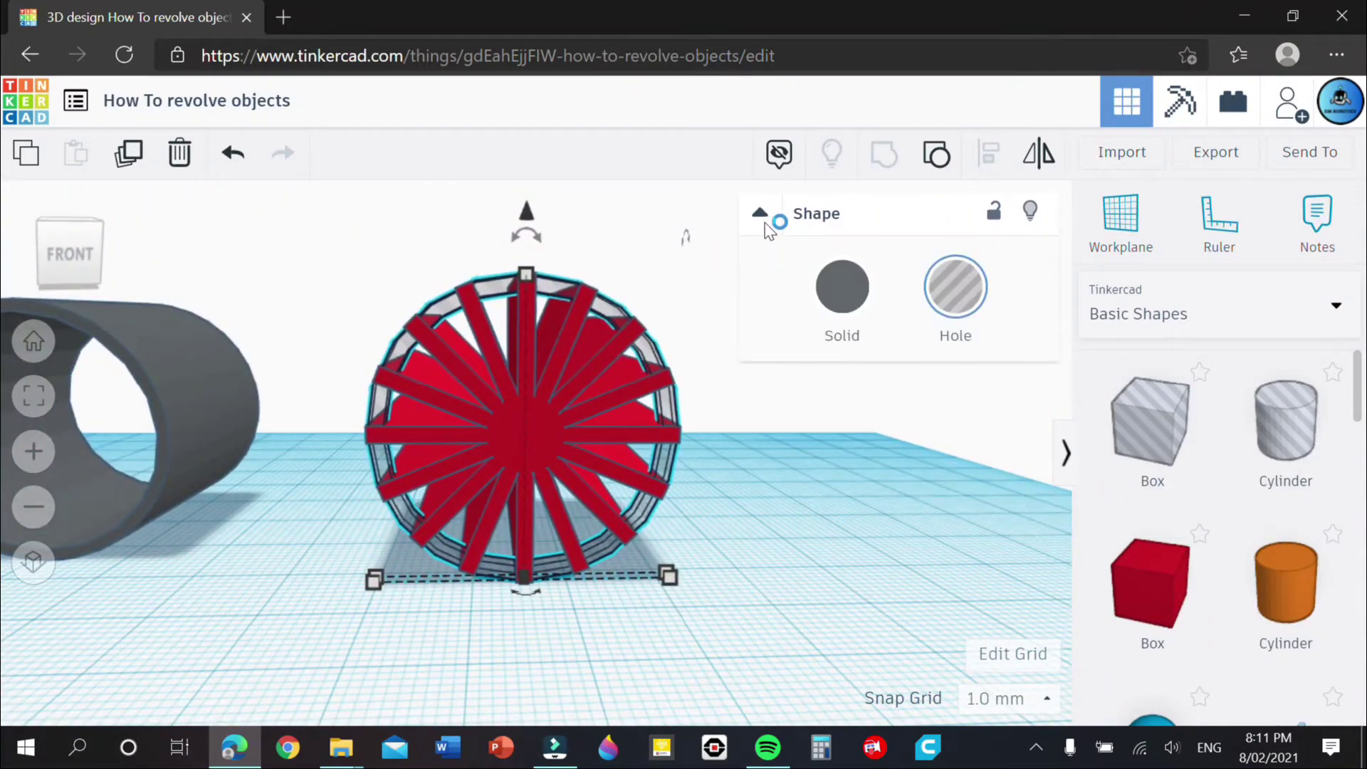
left_click(765, 229)
left_click(776, 239)
left_click(790, 249)
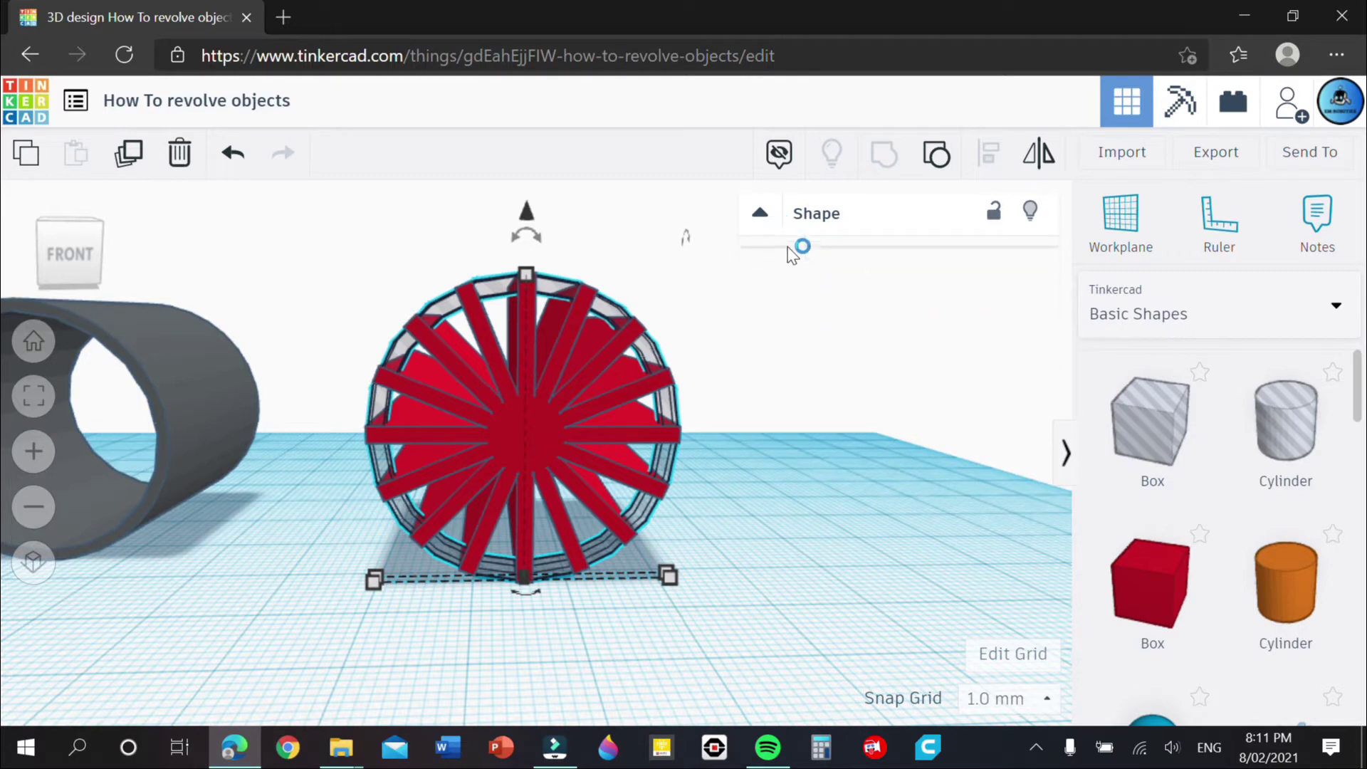
left_click(767, 235)
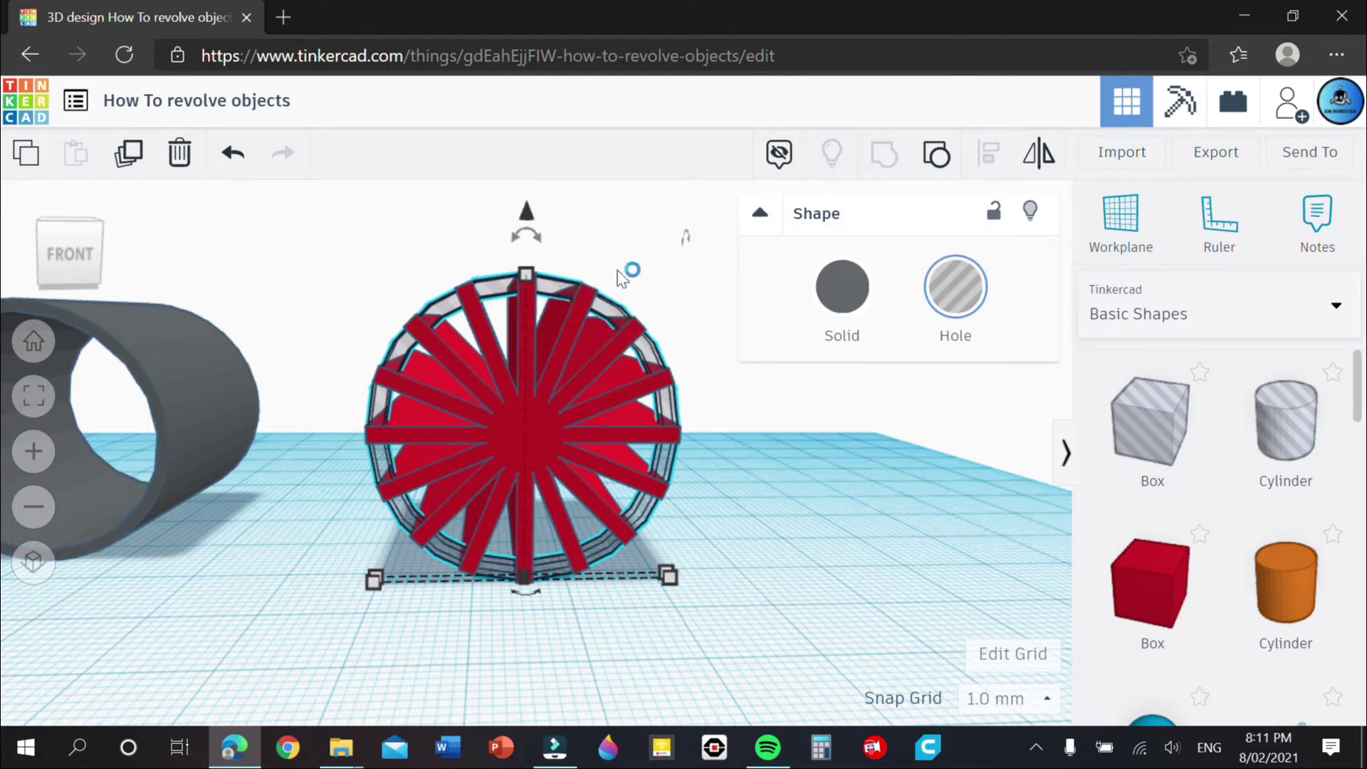
left_click(840, 292)
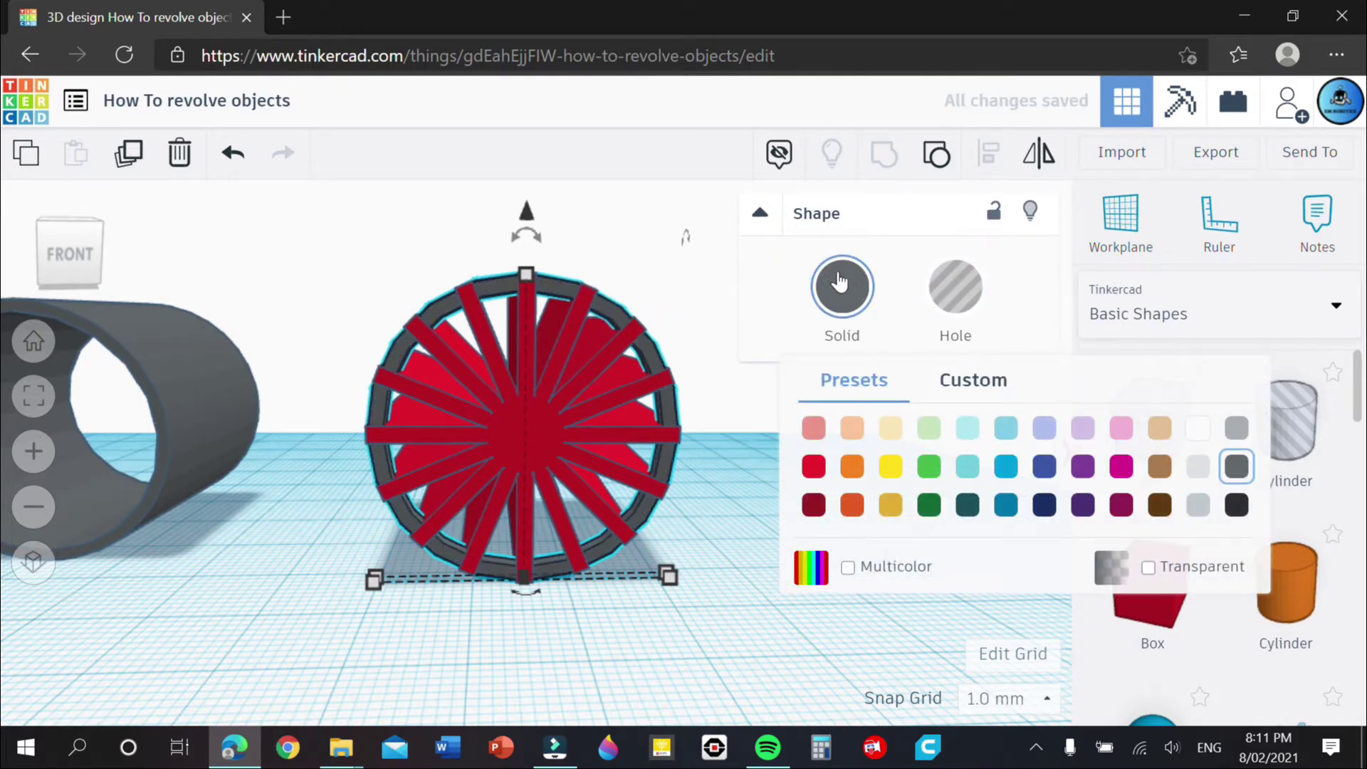
left_click(784, 255)
left_click(765, 227)
left_click(764, 217)
left_click(938, 306)
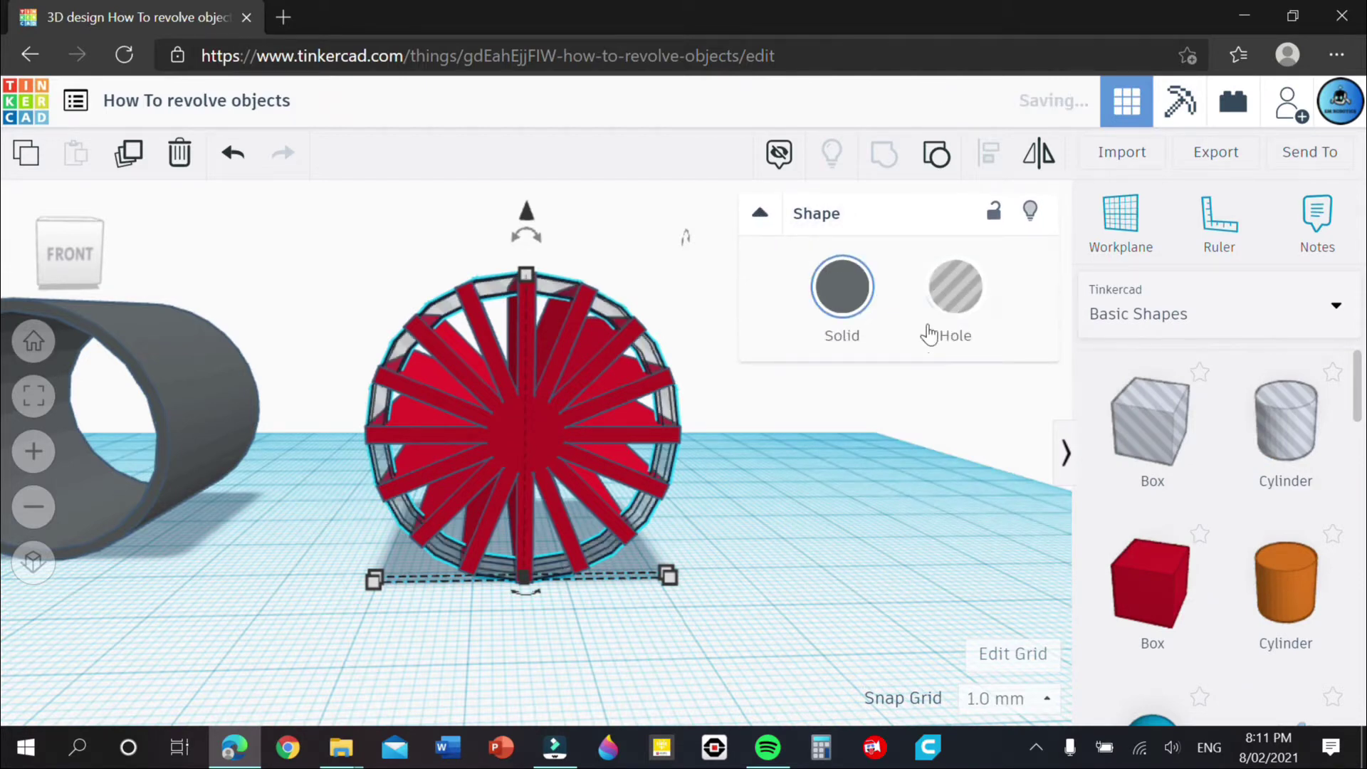
left_click(760, 213)
- Slide the hole ring slightly deeper into the red fan and bring up its footprint dimensions
right_click_drag(778, 413, 601, 397)
left_click_drag(605, 392, 650, 399)
right_click_drag(650, 398, 774, 396)
right_click_drag(834, 473, 787, 613)
mouse_move(778, 607)
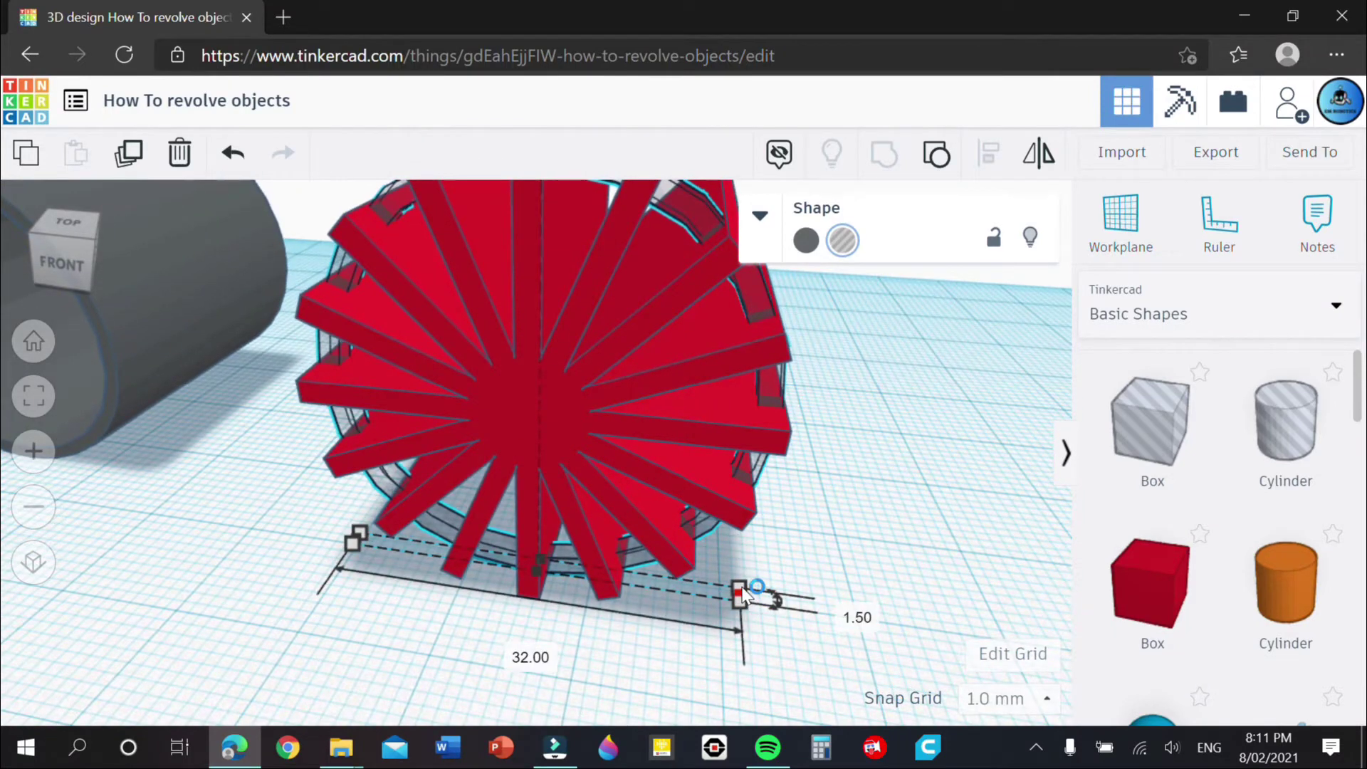
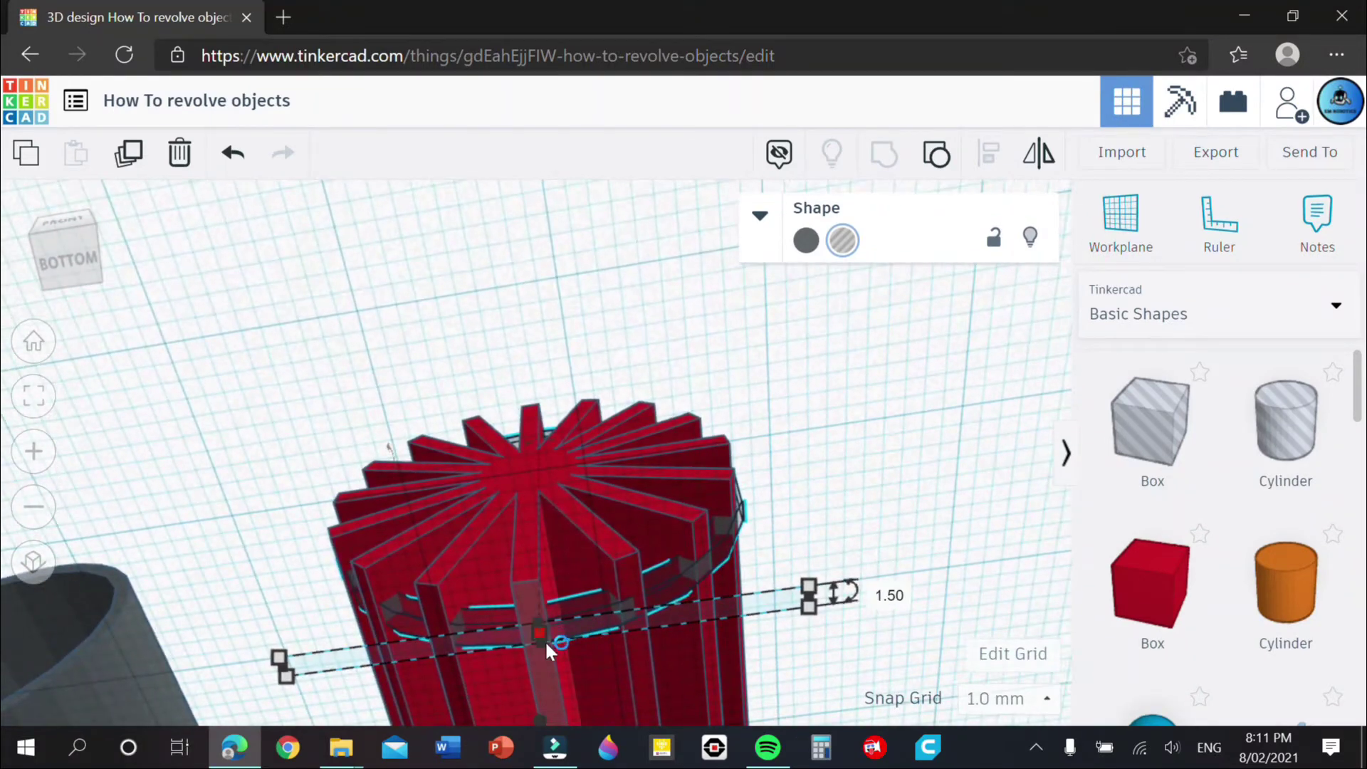
- Check the hole ring's width, height and fit around the red fan from several sides
left_click_drag(546, 643, 542, 647)
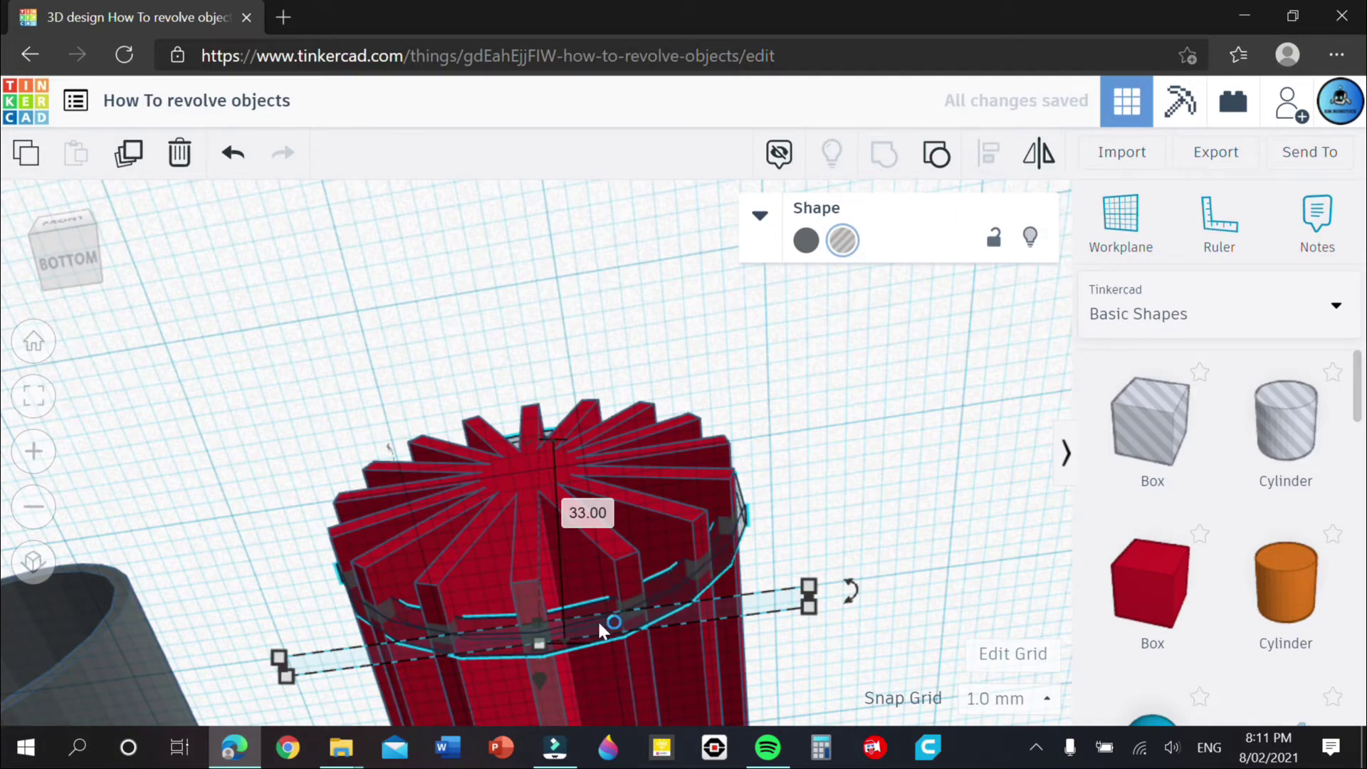
right_click_drag(507, 666, 342, 424)
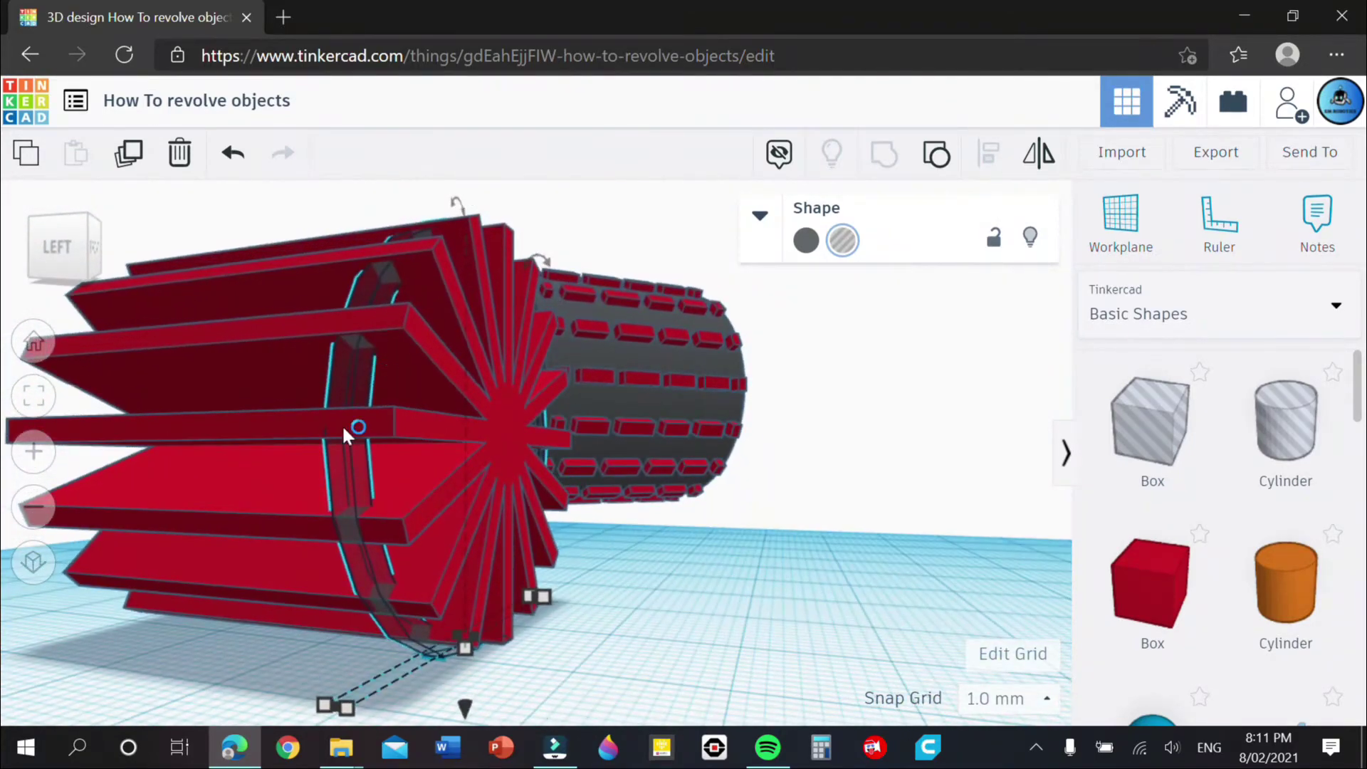
mouse_move(342, 702)
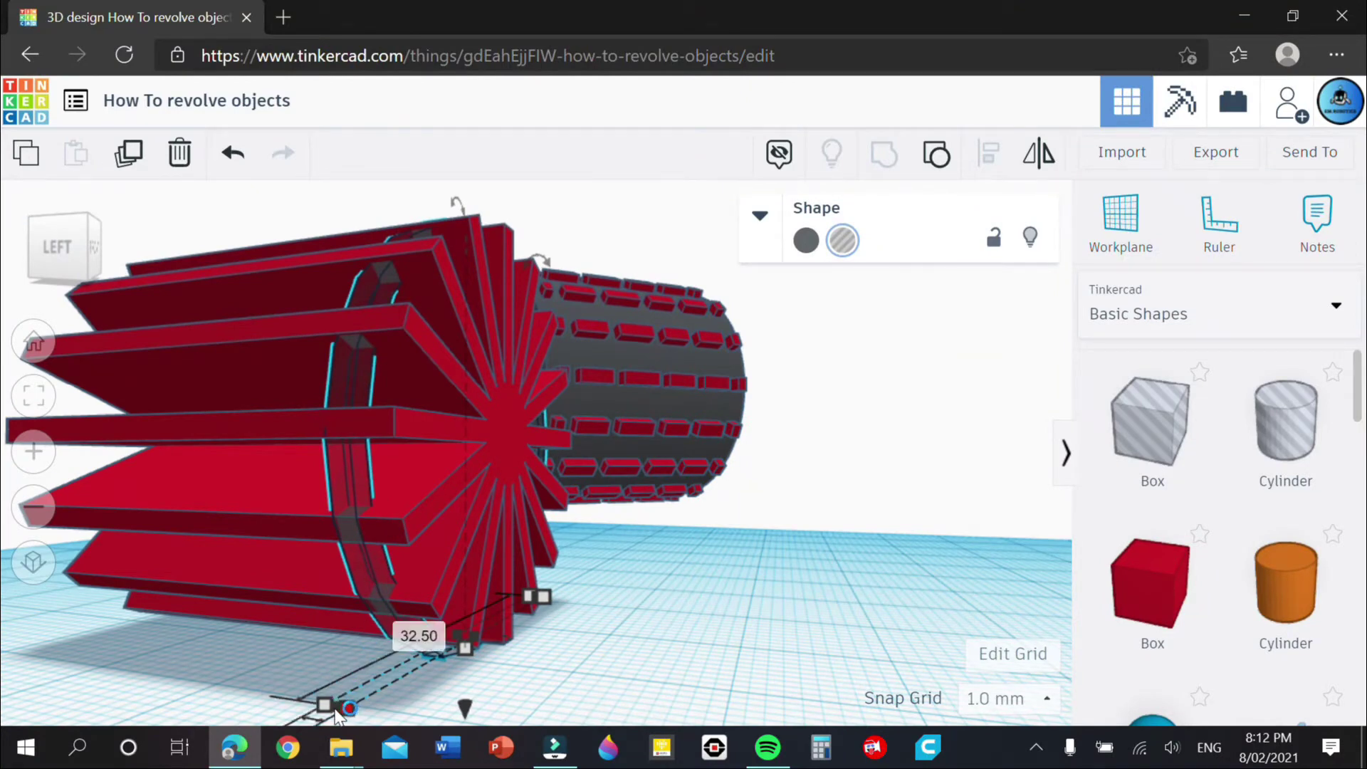
left_click_drag(334, 712, 324, 718)
right_click_drag(542, 487, 447, 374)
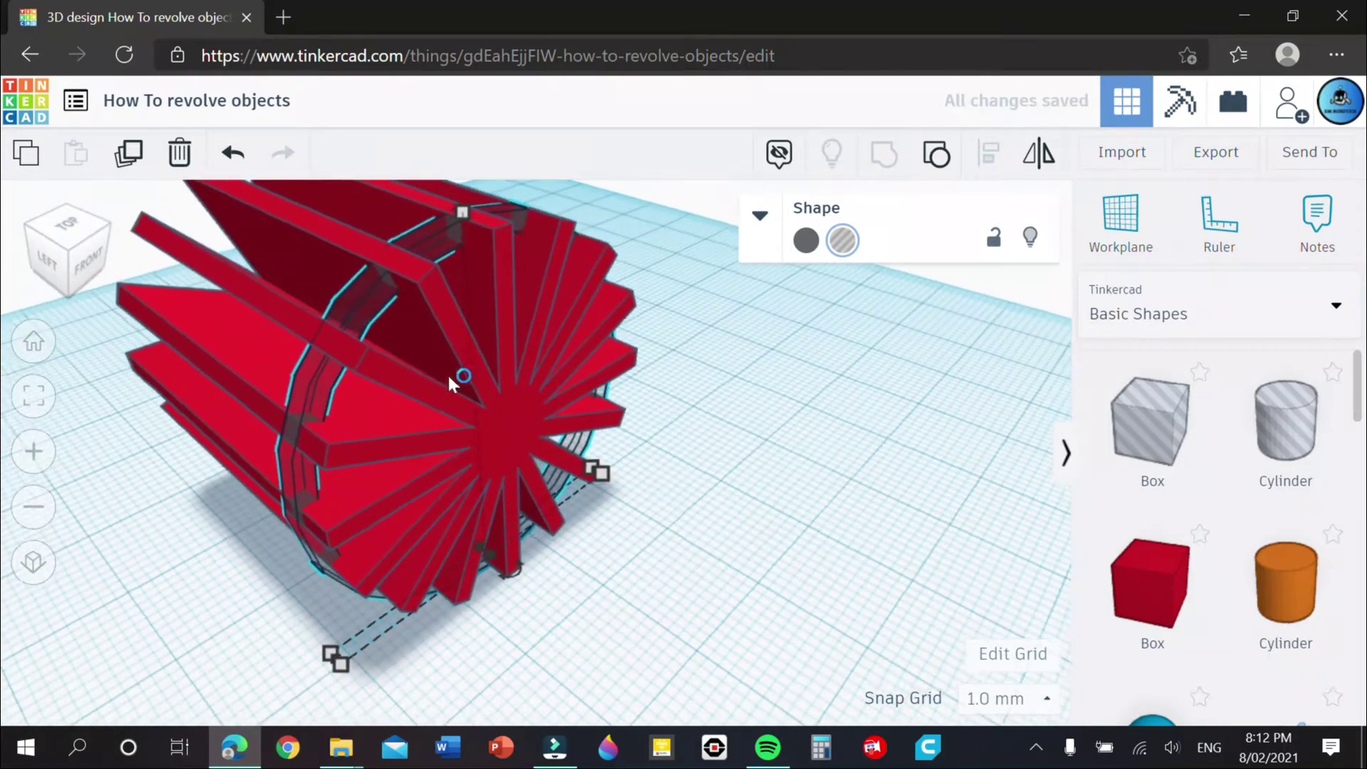
mouse_move(470, 208)
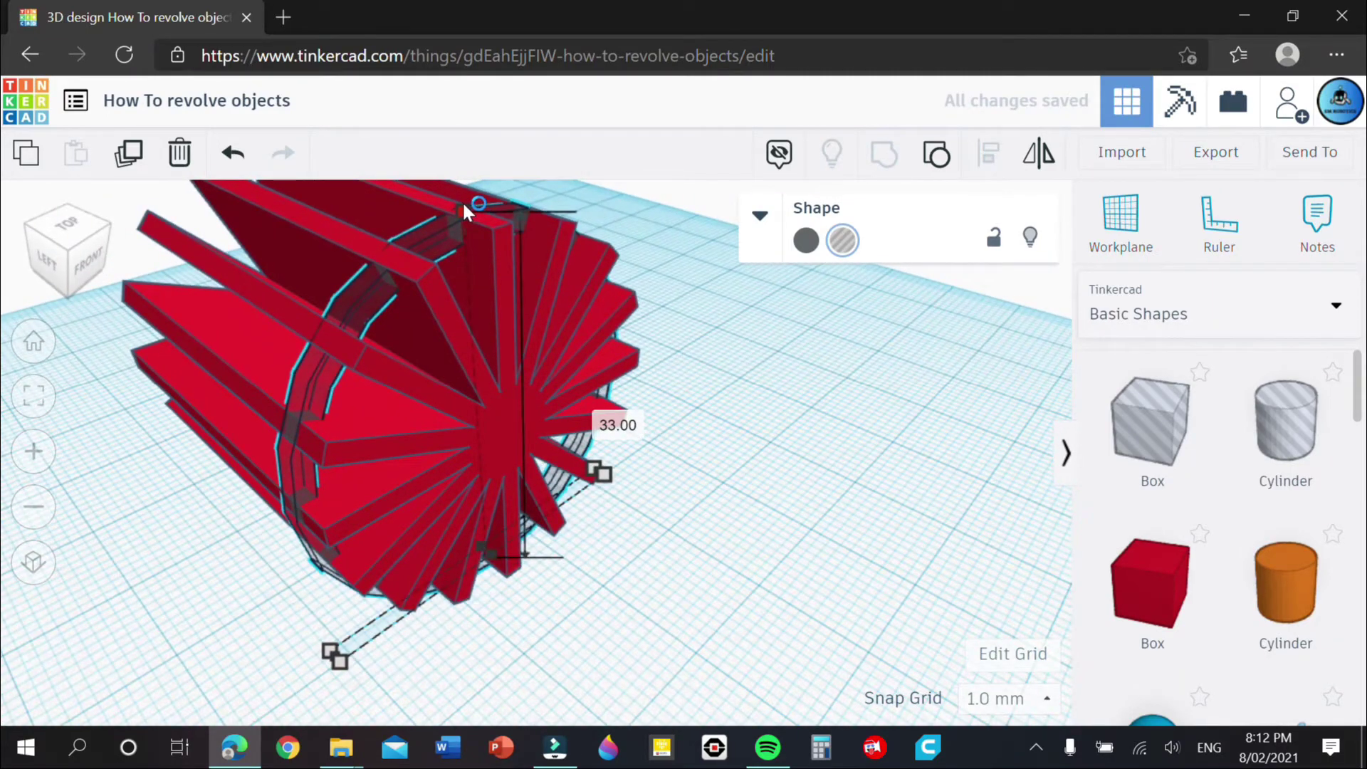
left_click_drag(462, 200, 463, 198)
right_click_drag(463, 198, 617, 412)
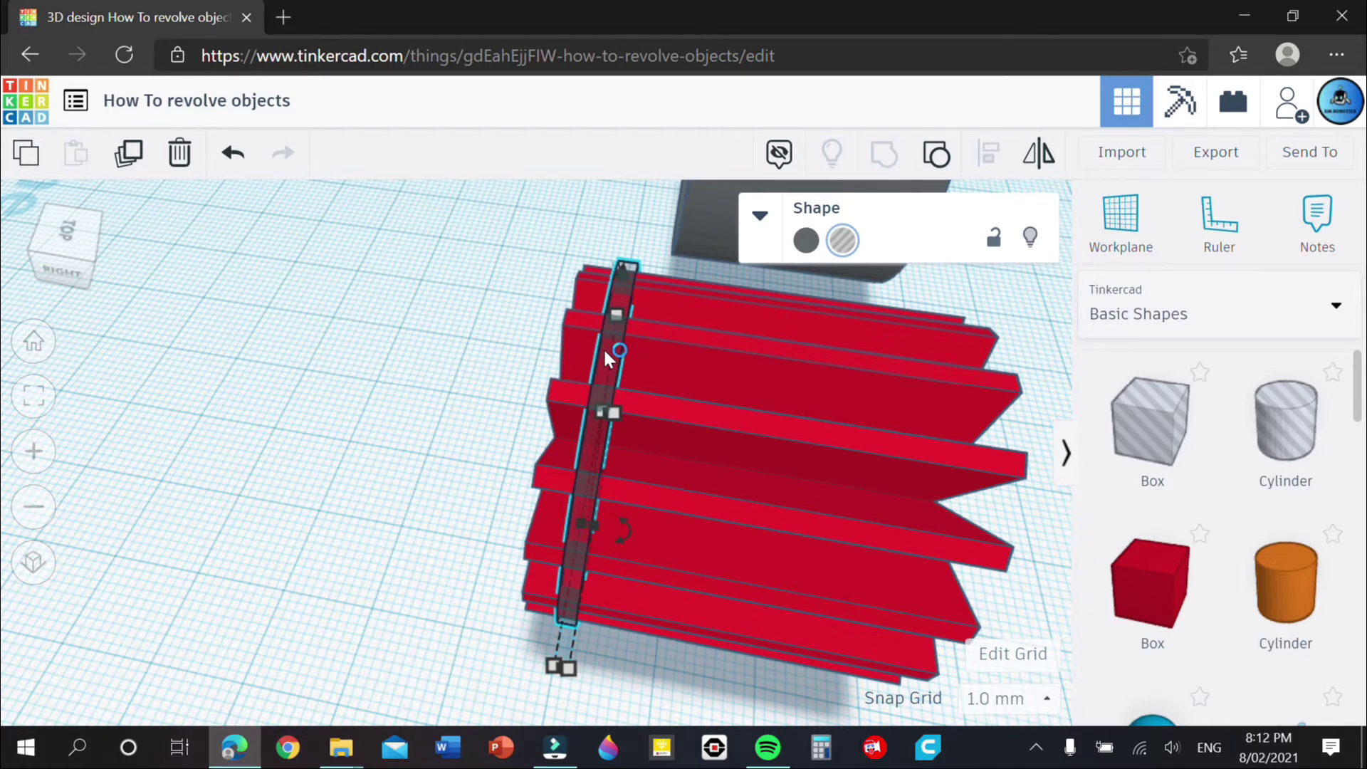
- Duplicate the hole ring in place until there are six stacked rings
key("ctrl+d")
key("ctrl+d")
key("ctrl+d")
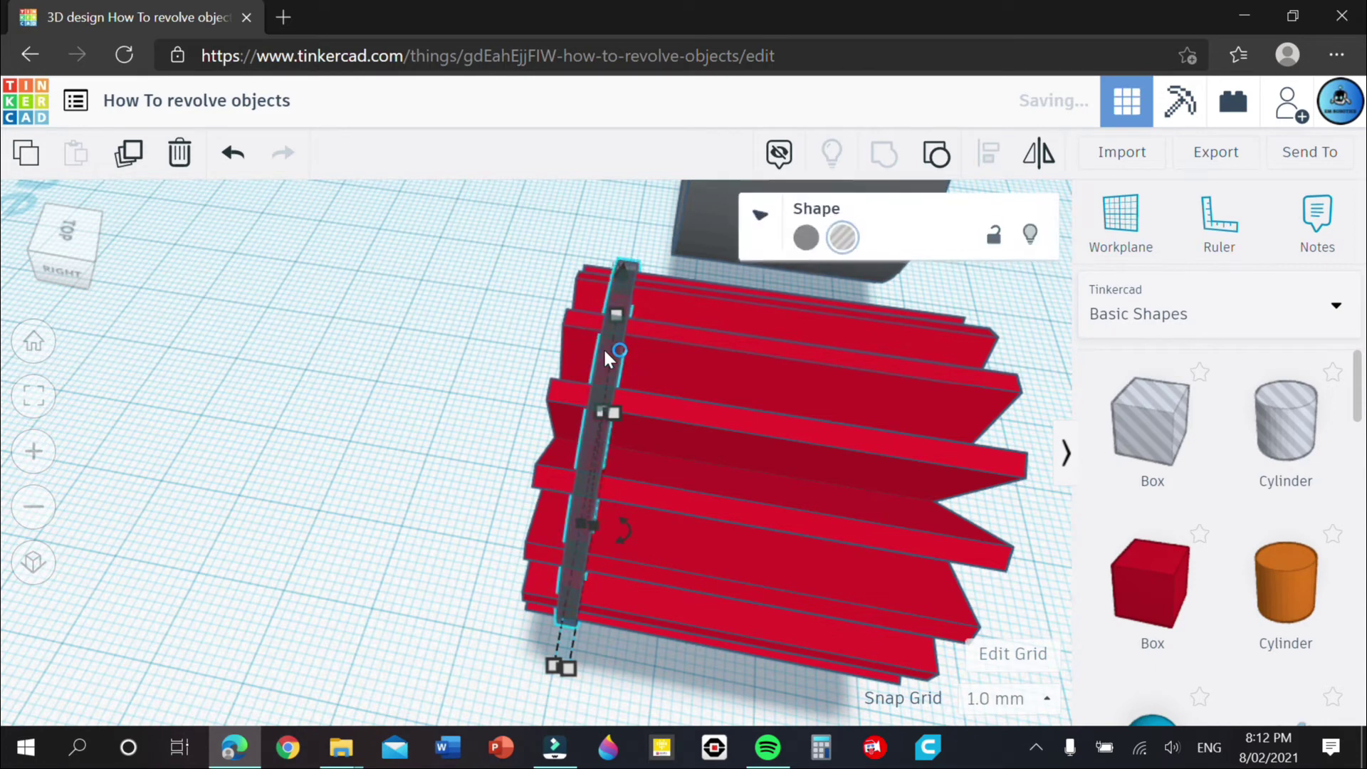
right_click_drag(673, 386, 722, 373)
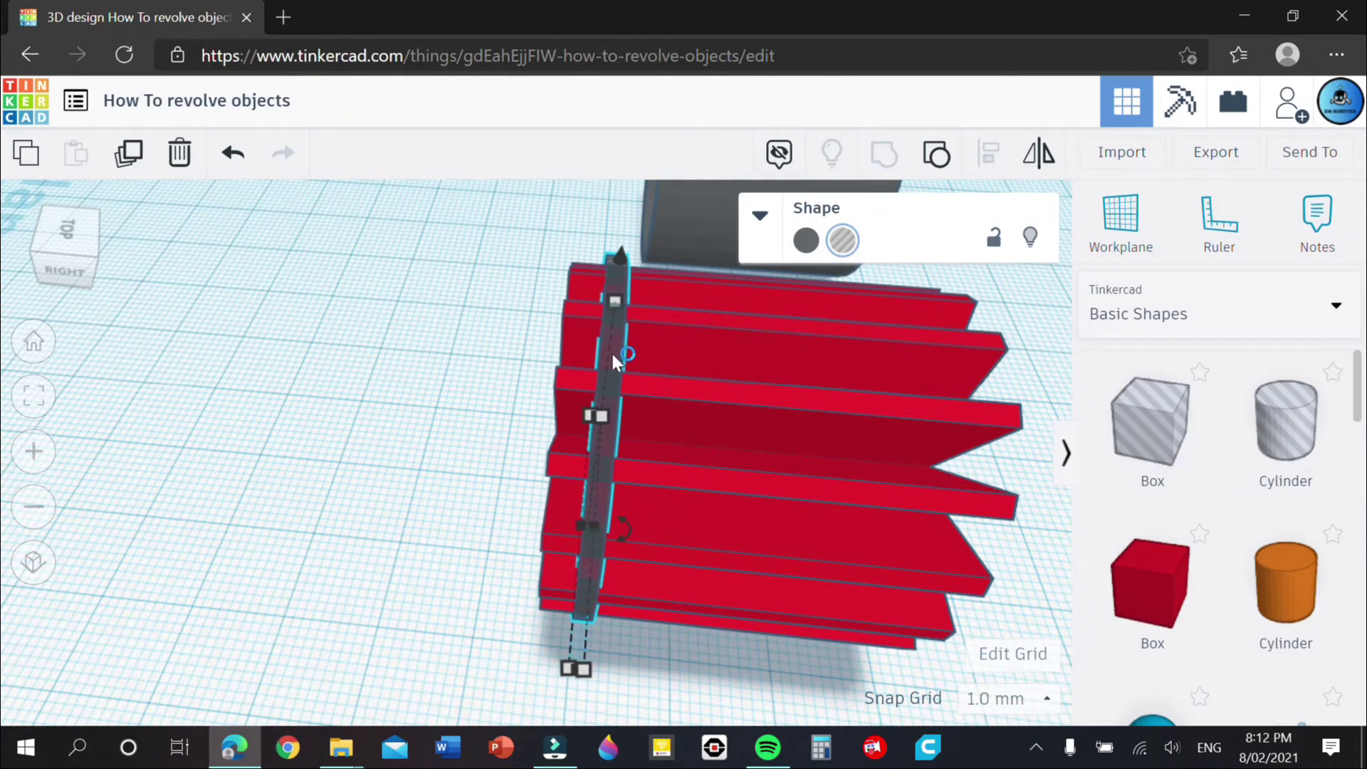
- Slide the ring copies along the red fan so the six hole rings are spaced over its whole length
left_click_drag(612, 360, 973, 411)
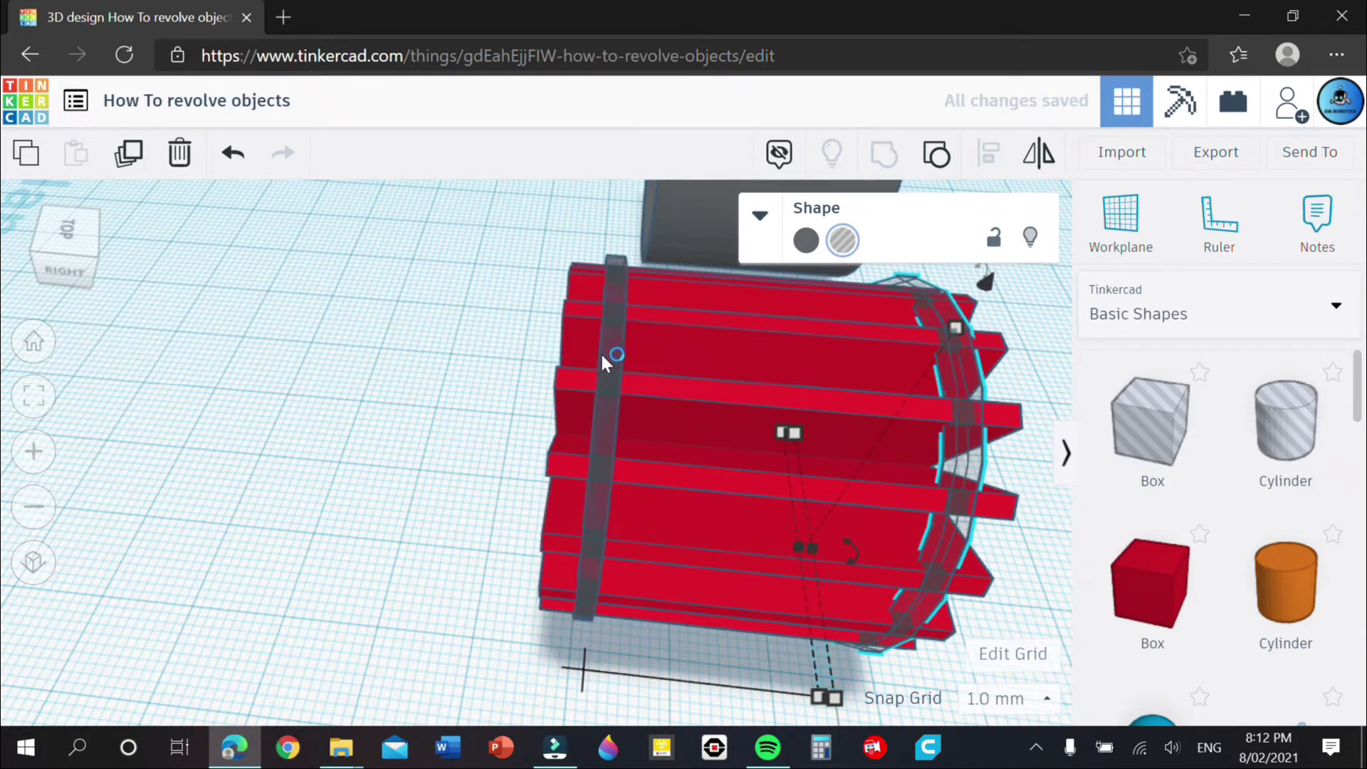
left_click_drag(602, 362, 908, 406)
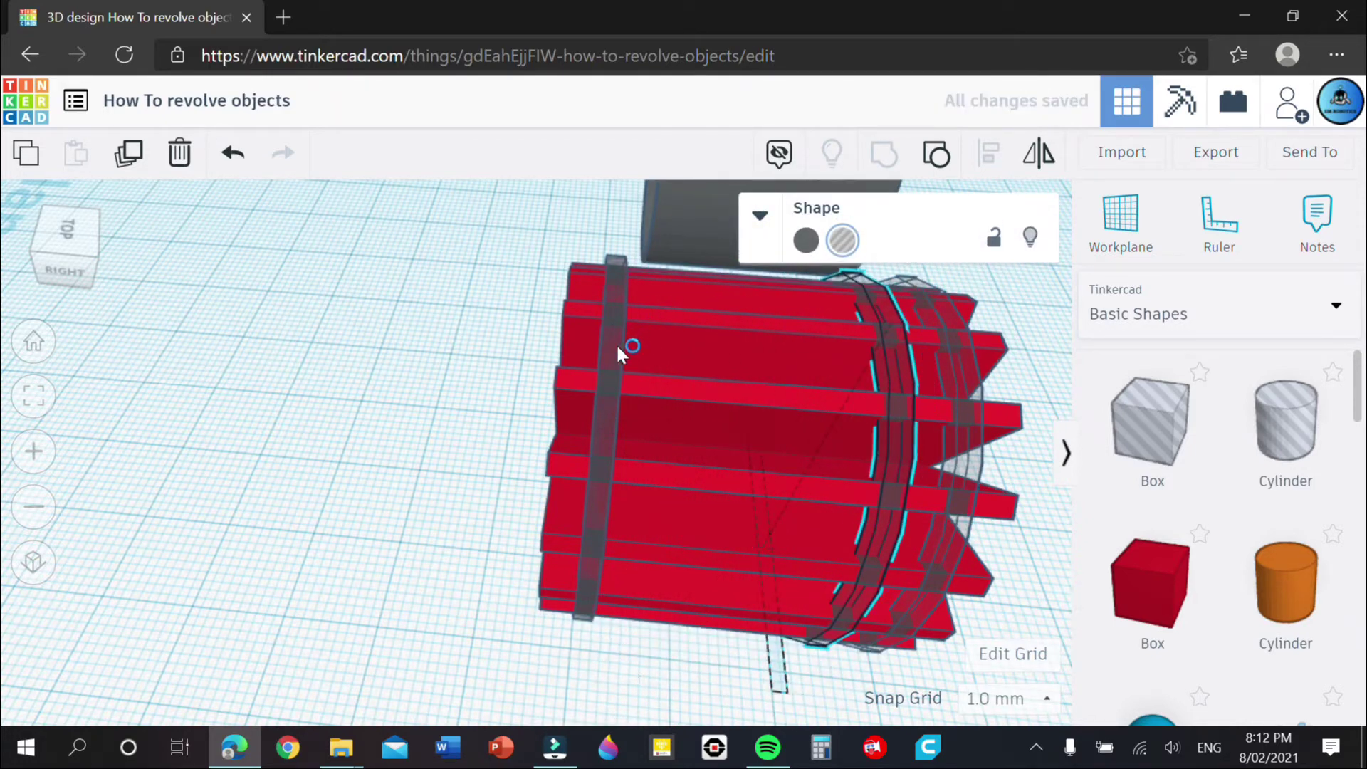
left_click_drag(617, 346, 807, 369)
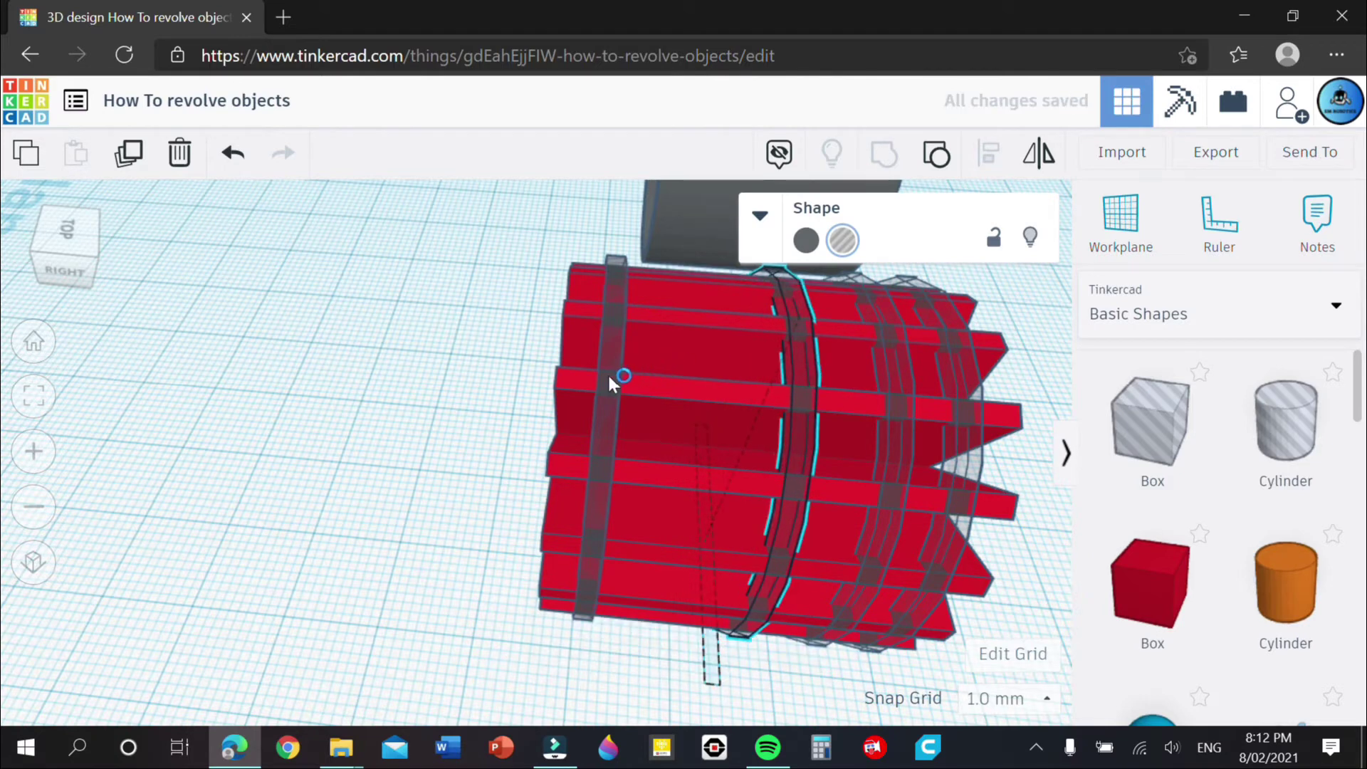
left_click_drag(608, 373, 659, 377)
right_click_drag(697, 380, 700, 416)
mouse_move(694, 440)
left_mouse_down()
mouse_move(714, 447)
mouse_move(651, 439)
mouse_move(688, 449)
left_mouse_up()
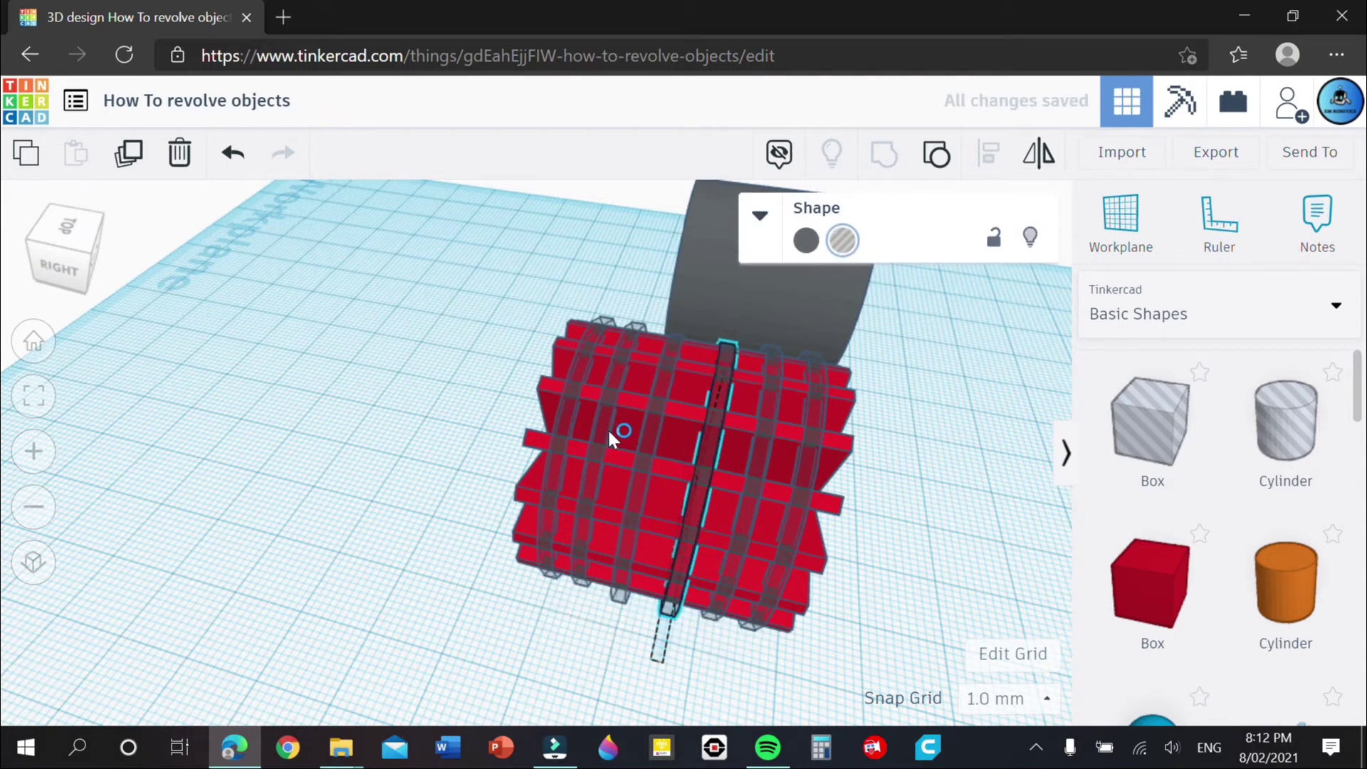
left_click_drag(609, 431, 671, 443)
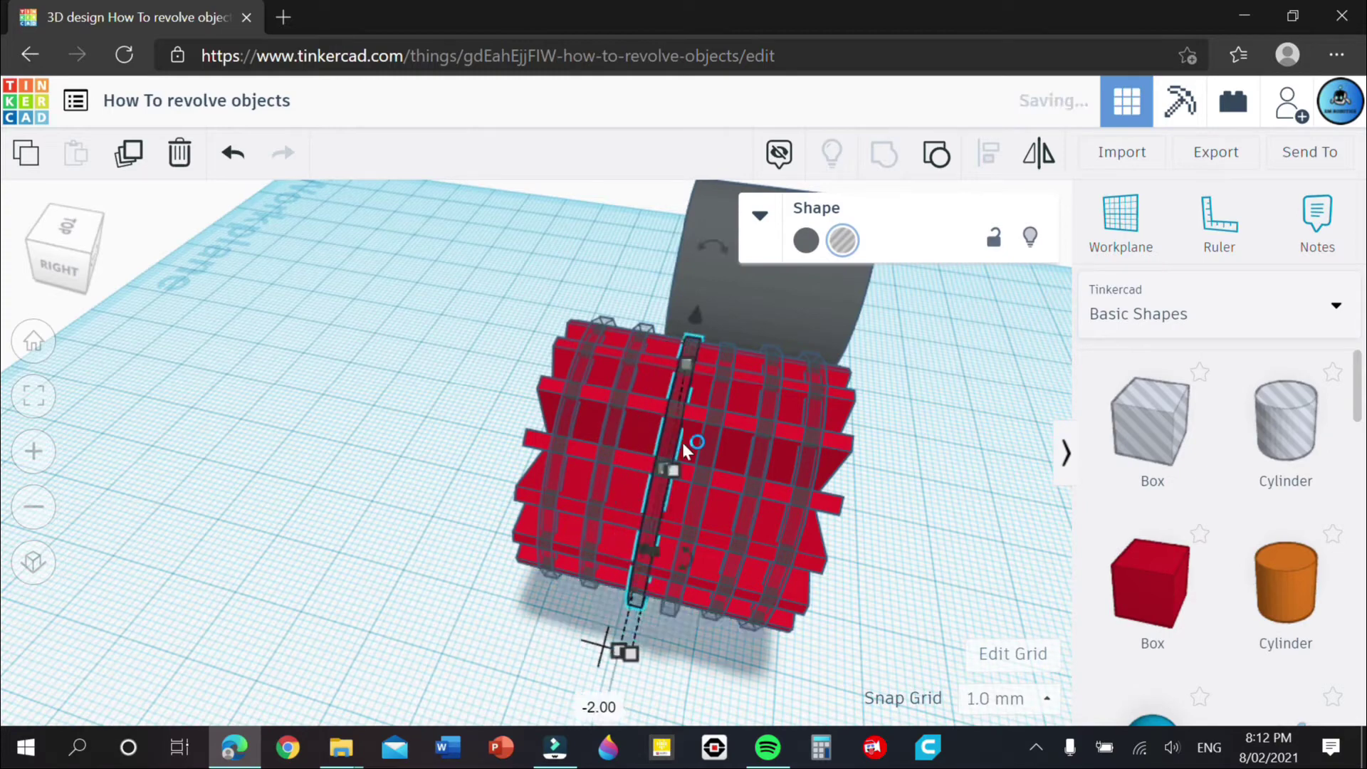
left_click(891, 442)
- Group the red fan with all six hole rings to cut gaps into its blades
right_click_drag(893, 442, 1171, 413)
right_click_drag(804, 489, 470, 567)
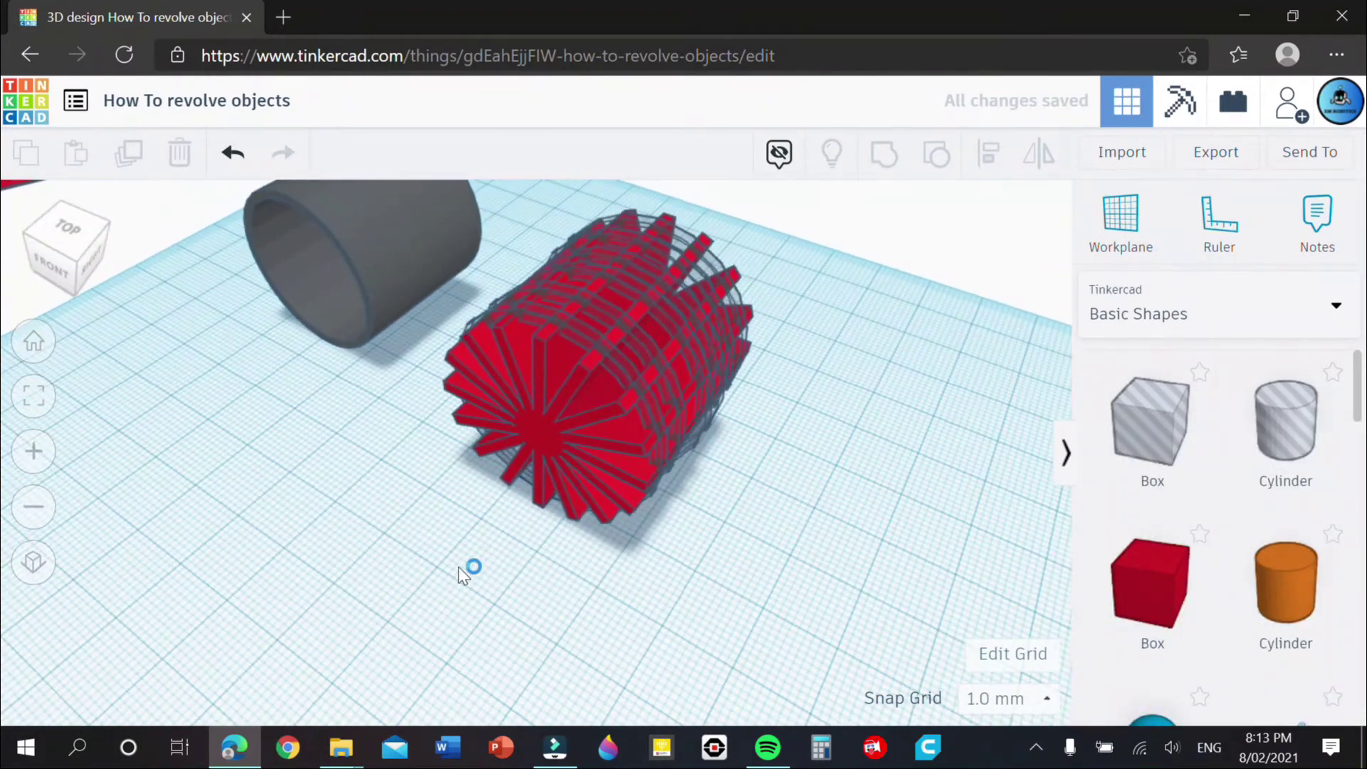
left_click_drag(461, 545, 587, 416)
left_click_drag(675, 334, 513, 566)
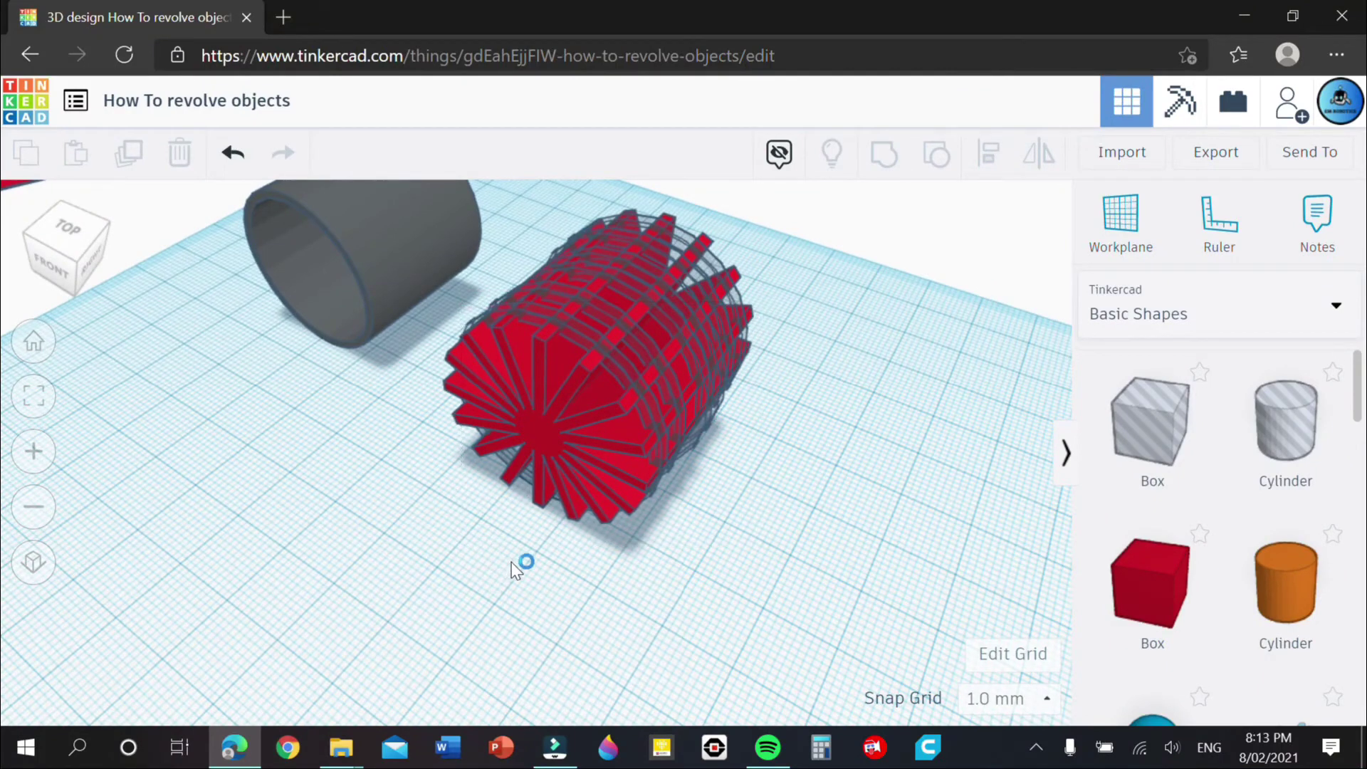
left_click_drag(650, 420, 763, 278)
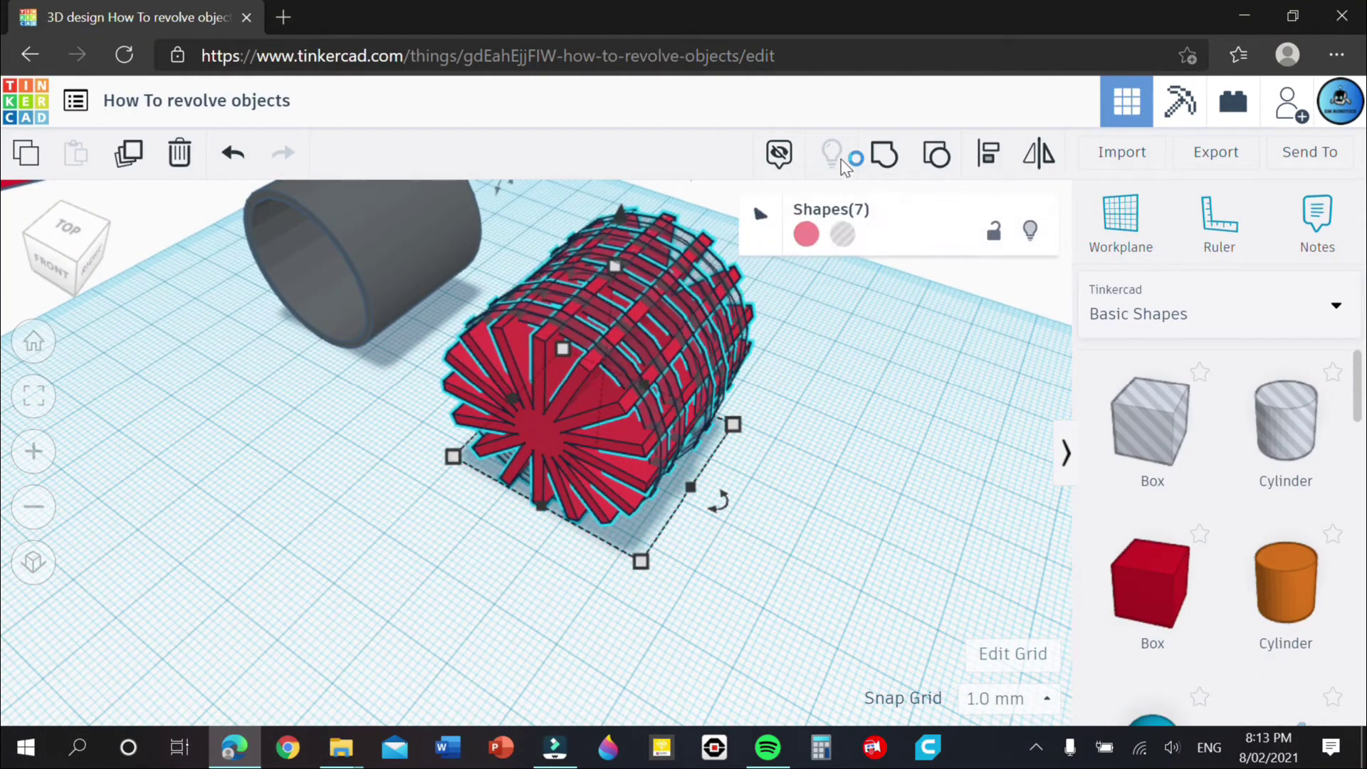
left_click(884, 158)
left_click(885, 345)
- Move the hollow tube closer to the notched red fan
right_click_drag(885, 345, 286, 356)
right_click_drag(441, 388, 561, 467)
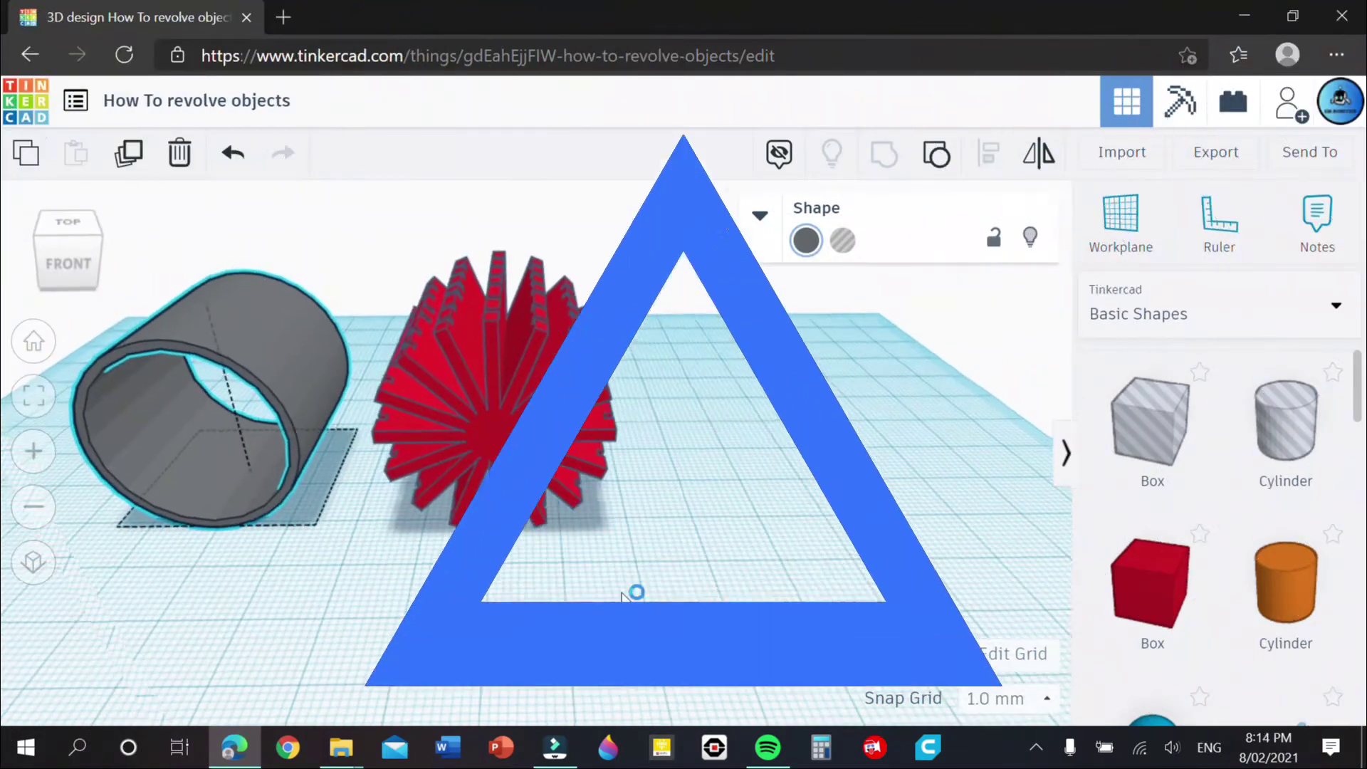
left_click_drag(279, 390, 344, 404)
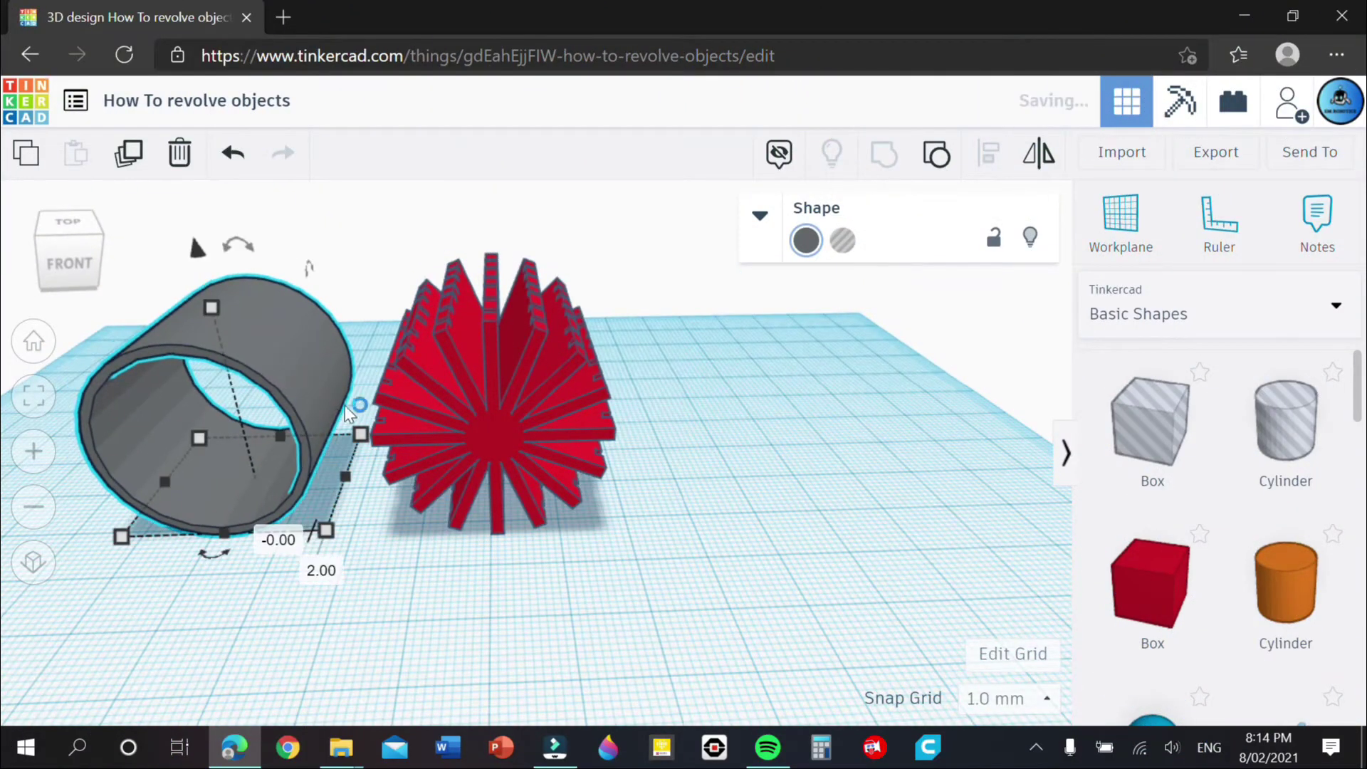
left_click_drag(445, 419, 503, 459)
left_click_drag(309, 390, 355, 381)
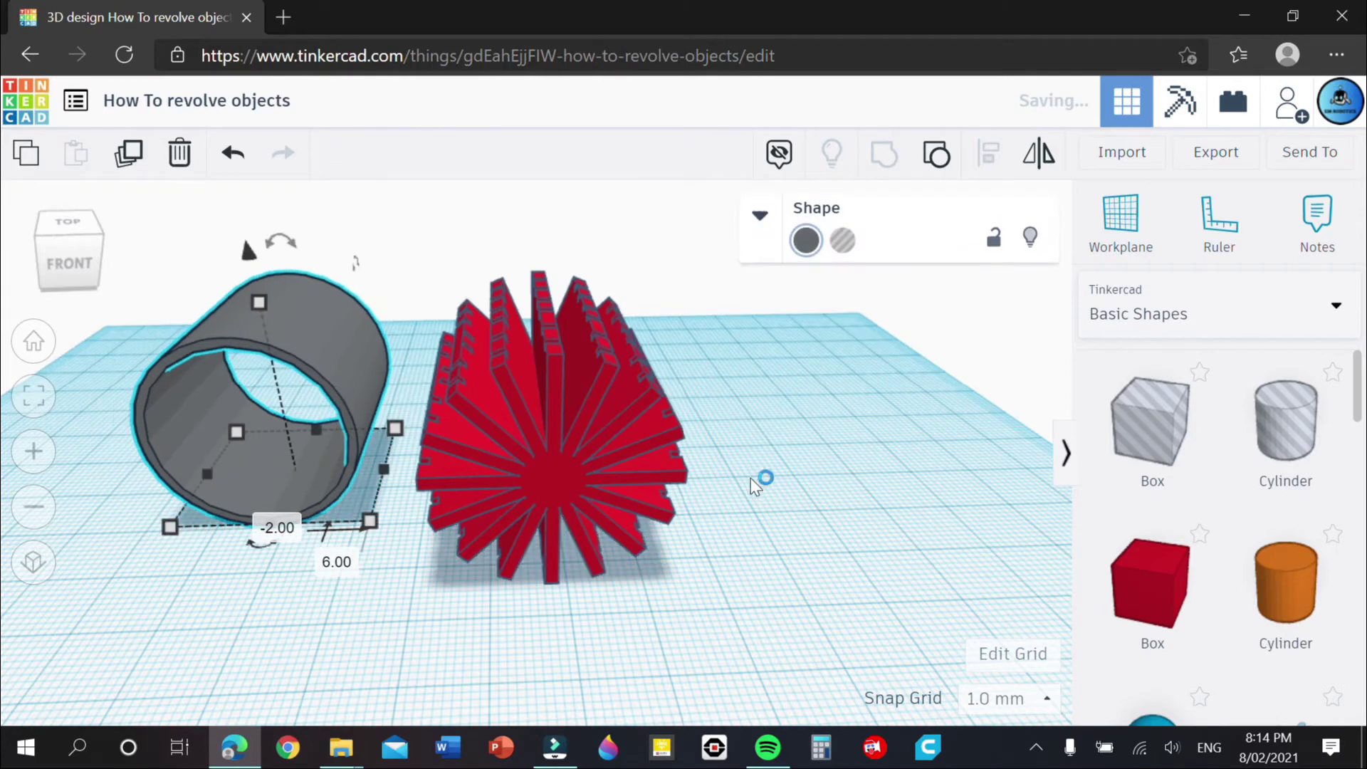
- Centre-align the tube and the notched fan with each other across their width and height
left_click_drag(751, 487, 338, 403)
left_click(429, 407, "shift")
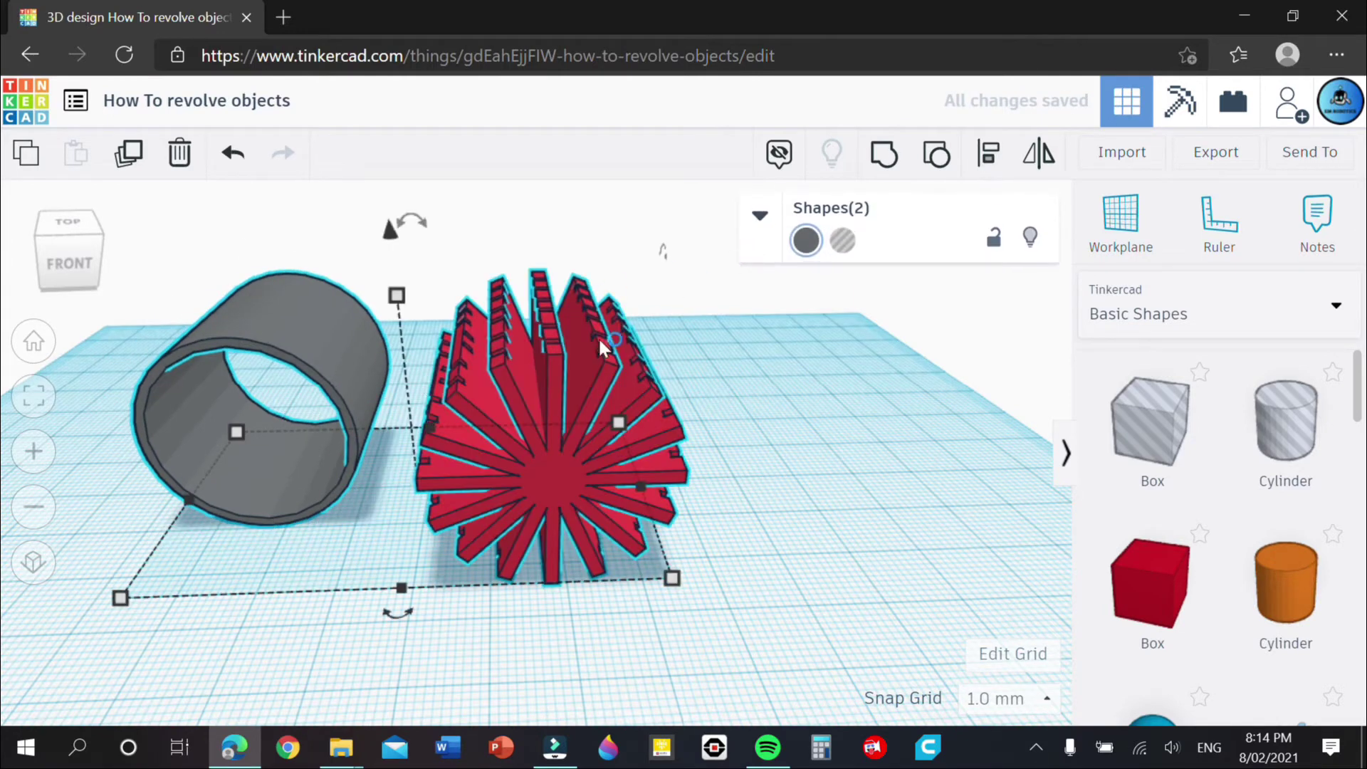
left_click(989, 154)
left_click(397, 615)
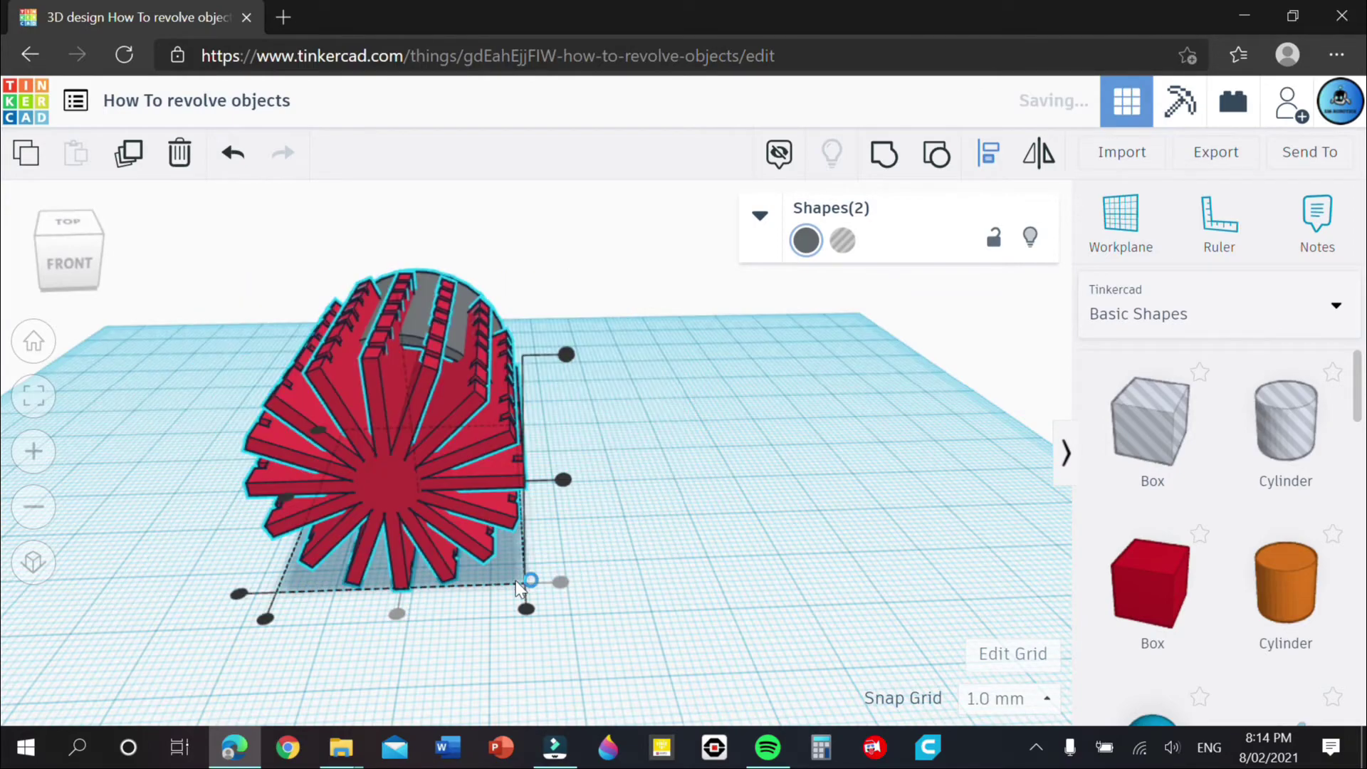
left_click(562, 481)
- Slide the notched fan lengthwise into the hollow tube
right_click_drag(626, 480, 526, 387)
right_click_drag(781, 392, 475, 340)
right_click_drag(634, 377, 507, 417)
right_click_drag(532, 340, 1171, 392)
left_click(785, 468)
right_click_drag(819, 409, 561, 502)
right_click_drag(712, 467, 919, 289)
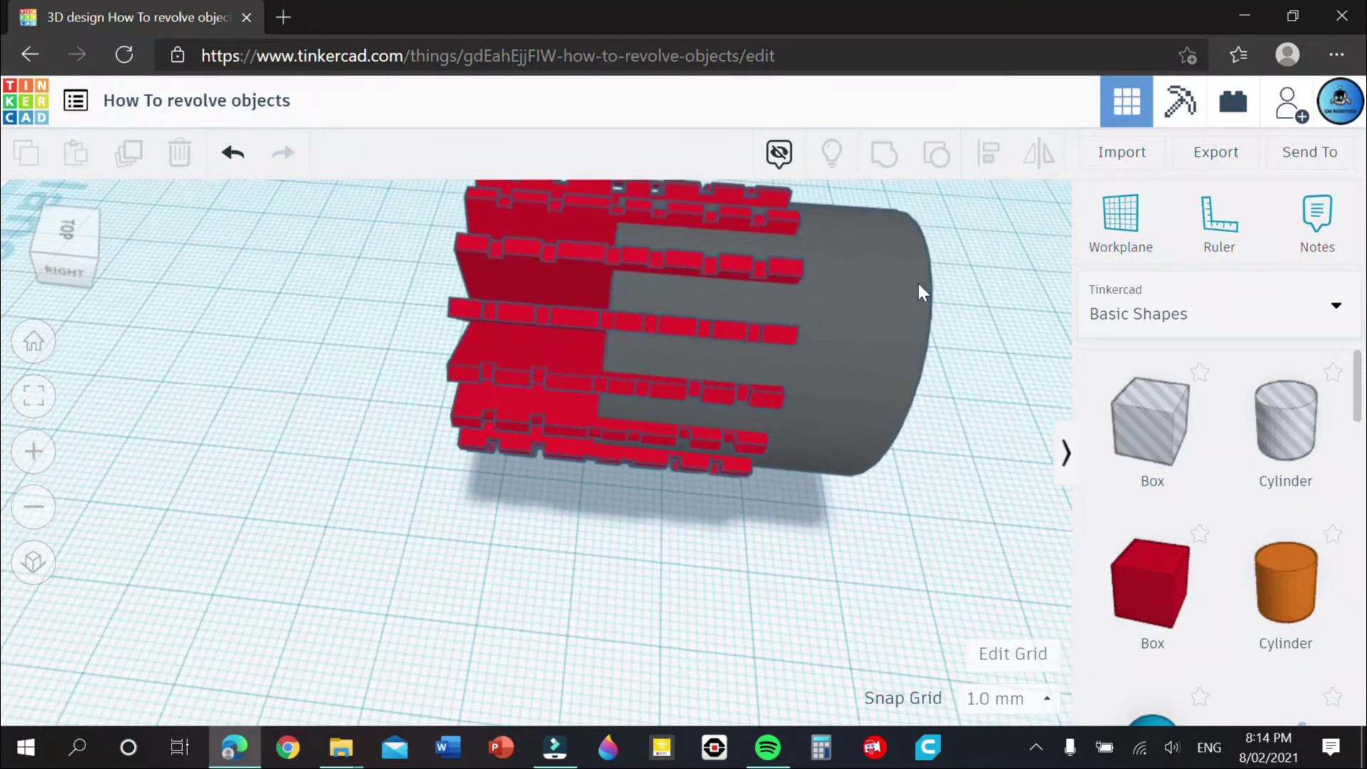
left_click(605, 321)
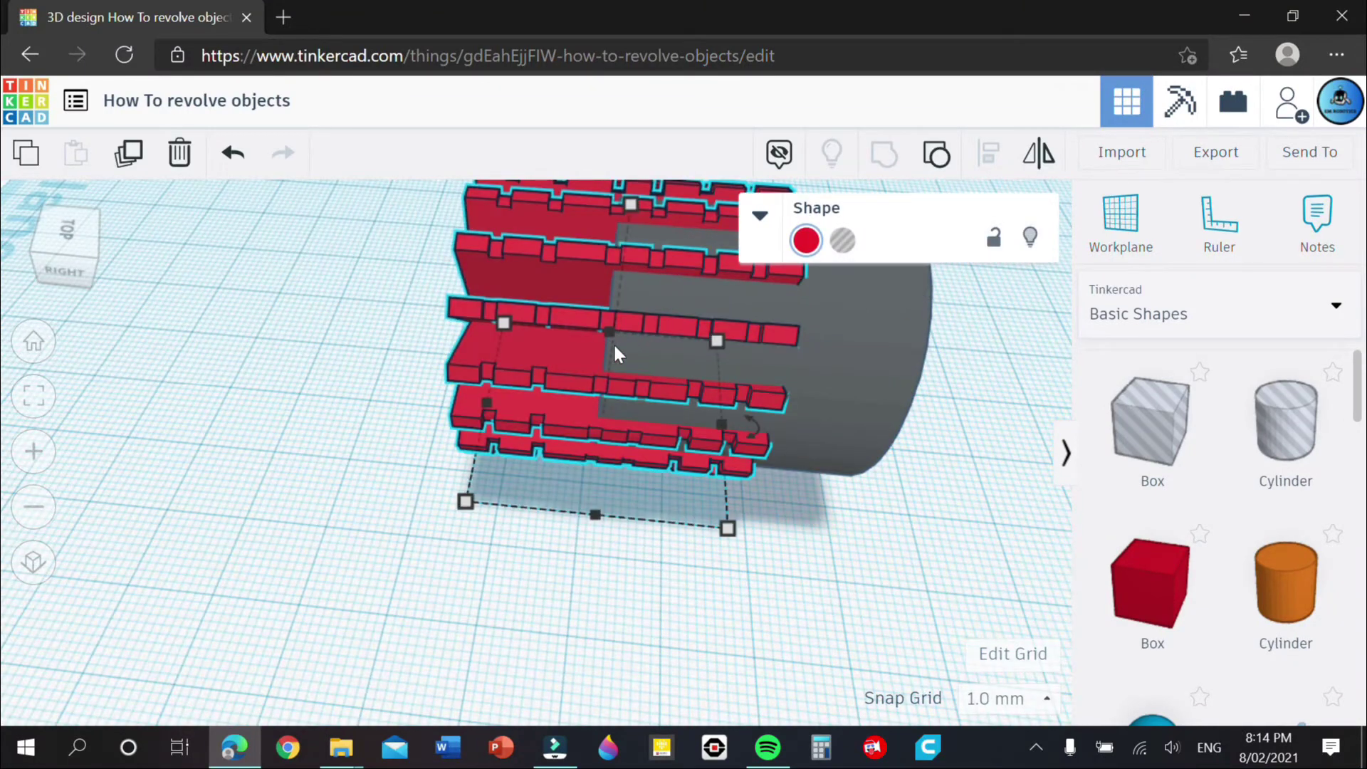
left_click_drag(557, 318, 712, 327)
- Nudge the notched fan back along the tube until its blades sit within the tube's length
right_click_drag(992, 369, 962, 378)
left_click_drag(584, 426, 602, 422)
right_click_drag(946, 406, 865, 445)
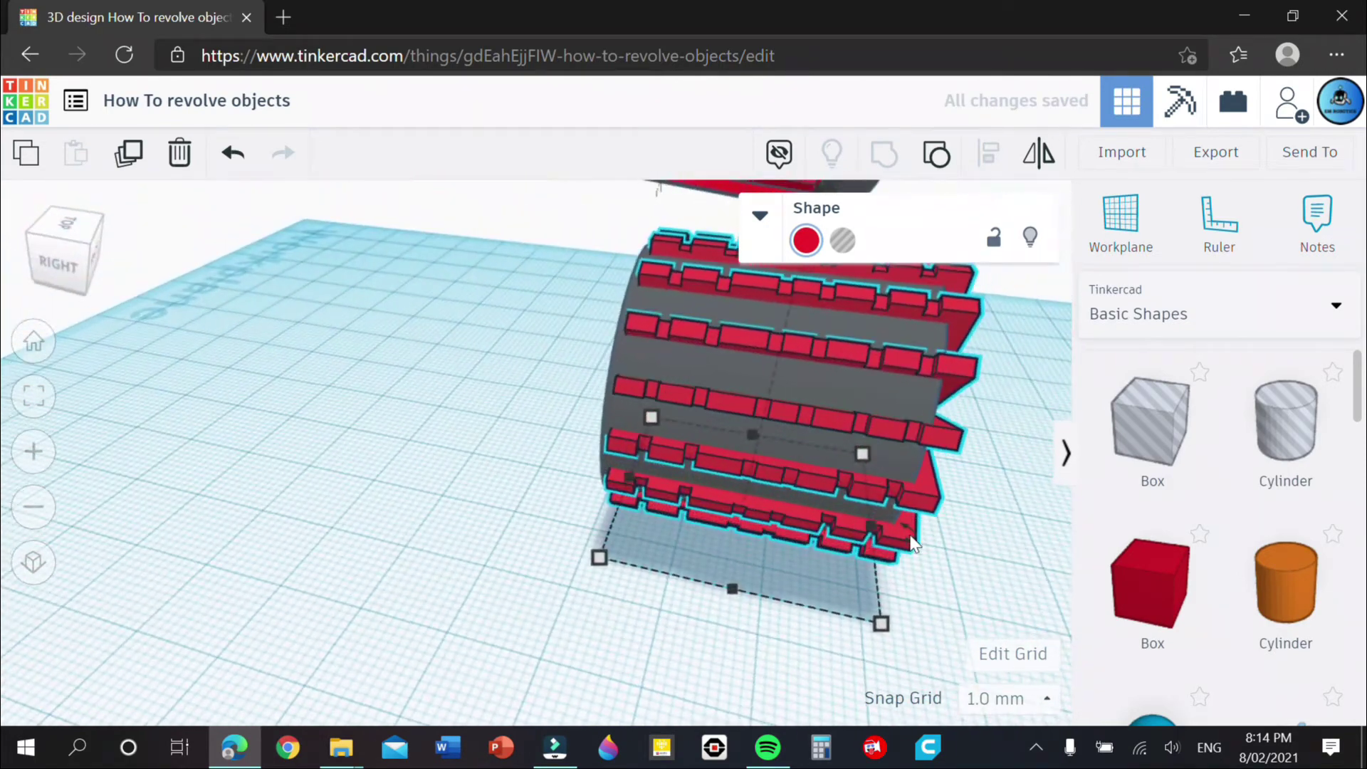
left_click_drag(875, 533, 843, 532)
right_click_drag(958, 467, 680, 421)
left_click(397, 501)
- Group the tube and the notched fan into one roller
right_click_drag(397, 501, 898, 399)
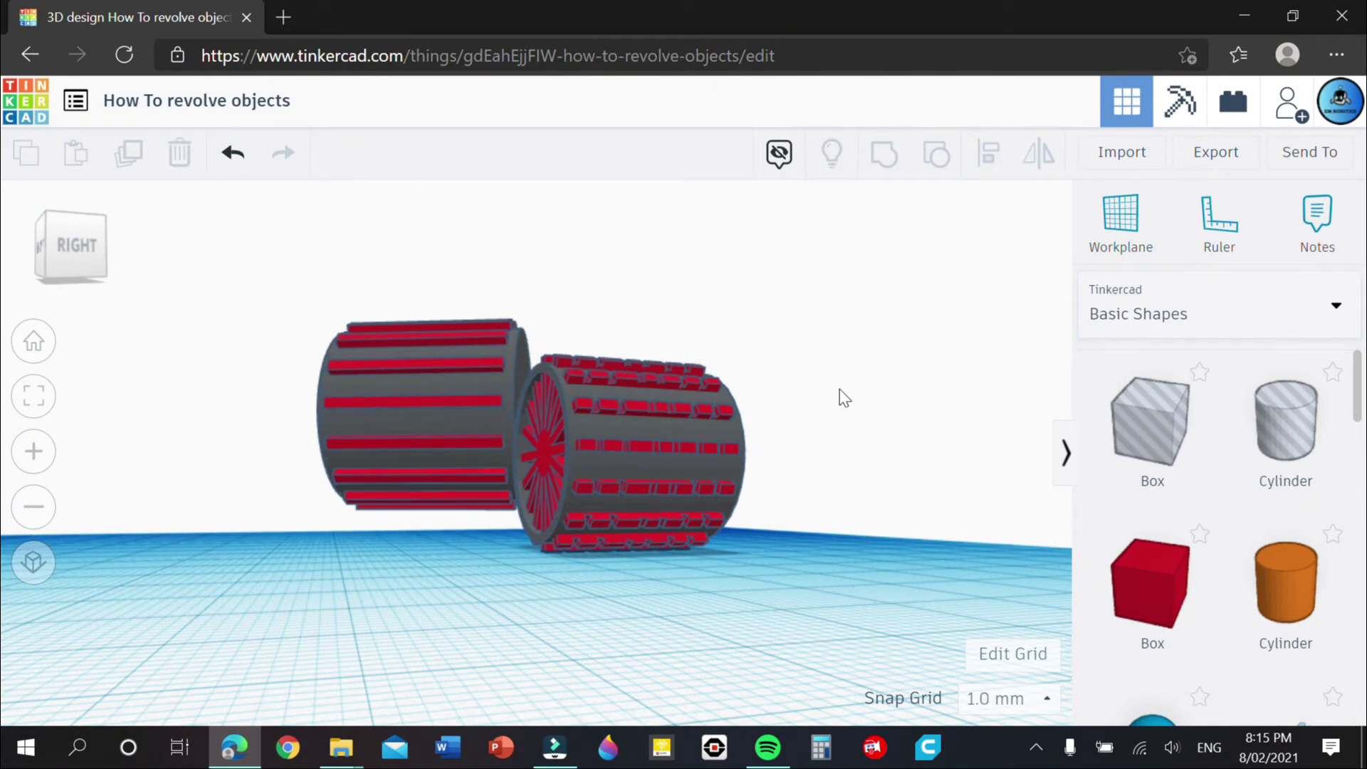
right_click_drag(756, 320, 669, 358)
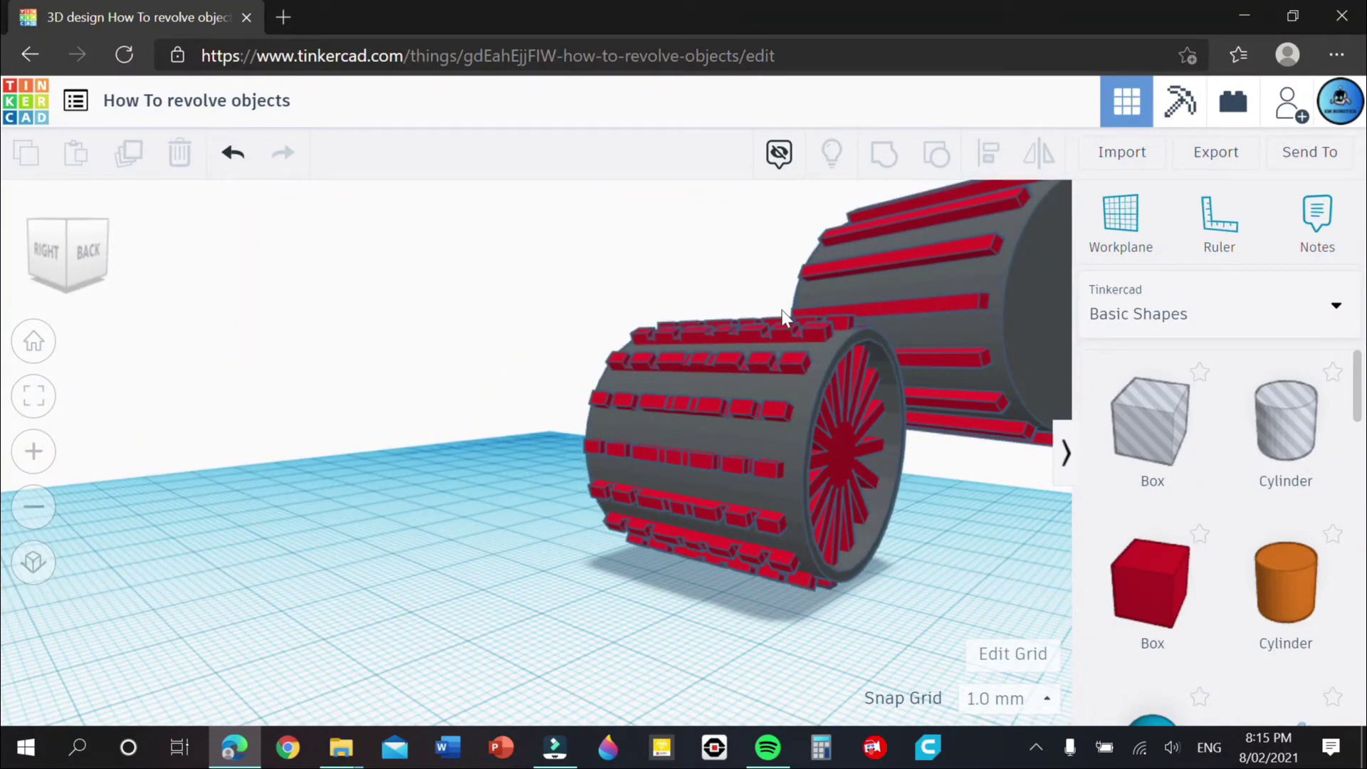
right_click_drag(645, 338, 793, 373)
right_click_drag(644, 416, 943, 498)
left_click_drag(575, 289, 697, 387)
left_click(877, 155)
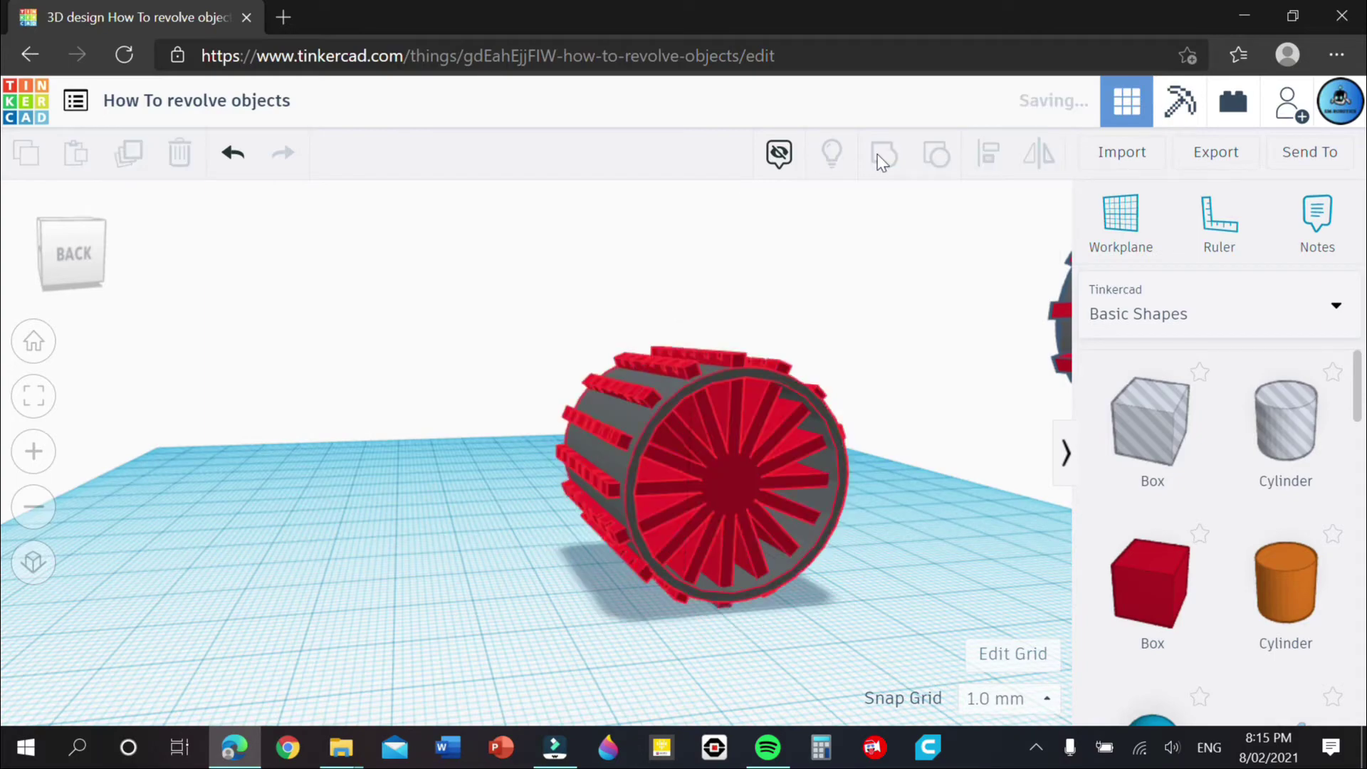
- Turn on the Multicolor option for the grouped roller
left_click(806, 239)
left_click(852, 465)
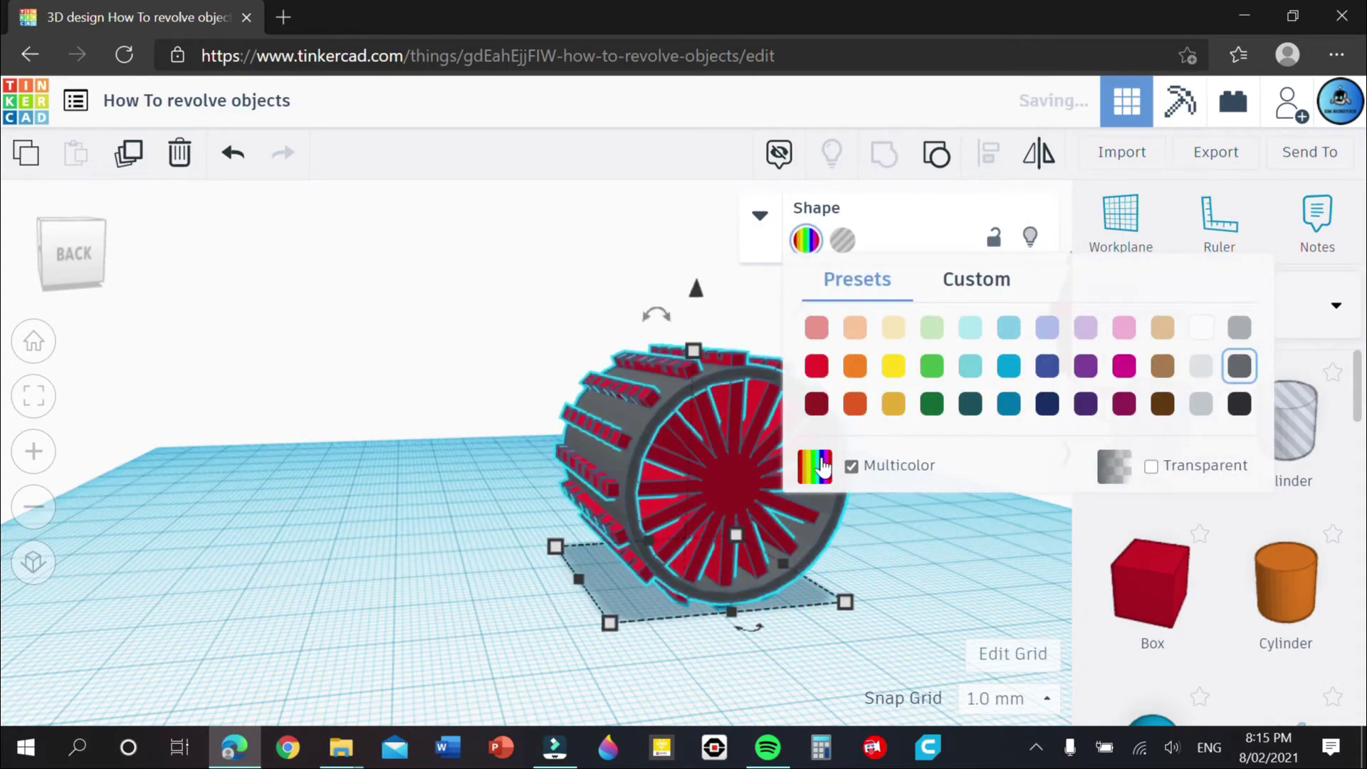
left_click(486, 420)
- Place an orange cylinder on the workplane beside the grouped roller
right_click_drag(486, 420, 774, 386)
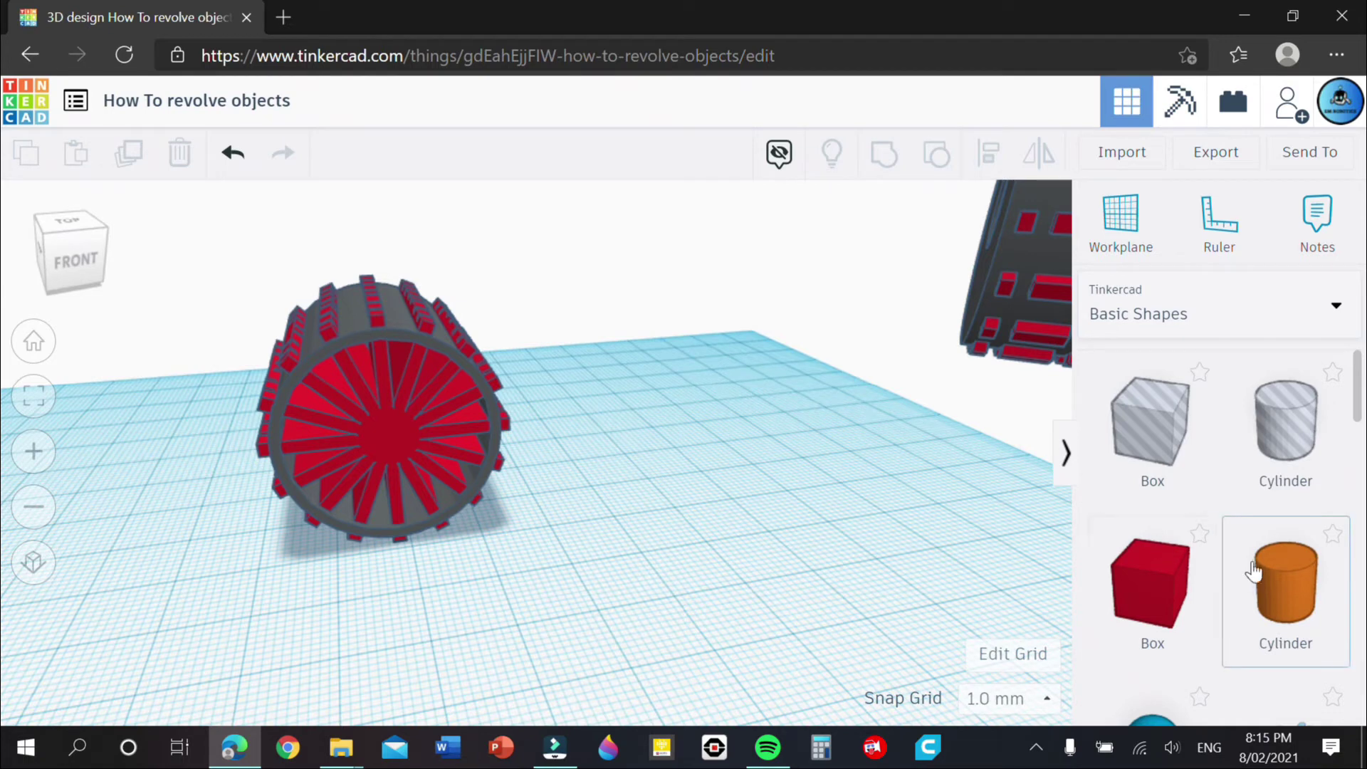
left_click_drag(1285, 580, 719, 407)
right_click_drag(748, 396, 711, 386)
- Lay the orange cylinder on its side parallel to the roller and enlarge its footprint to 26 by 26 mm
left_click_drag(662, 335, 664, 446)
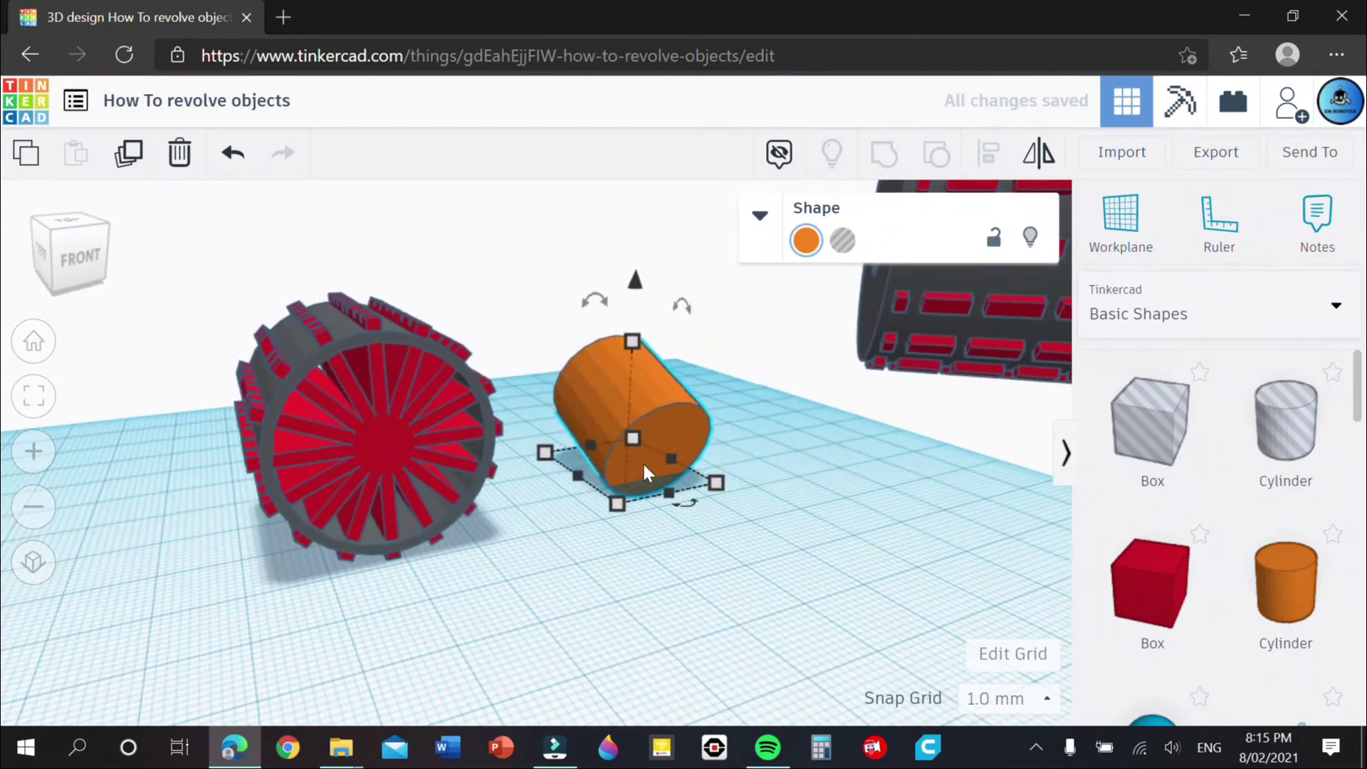
left_click_drag(682, 304, 651, 325)
right_click_drag(798, 406, 702, 407)
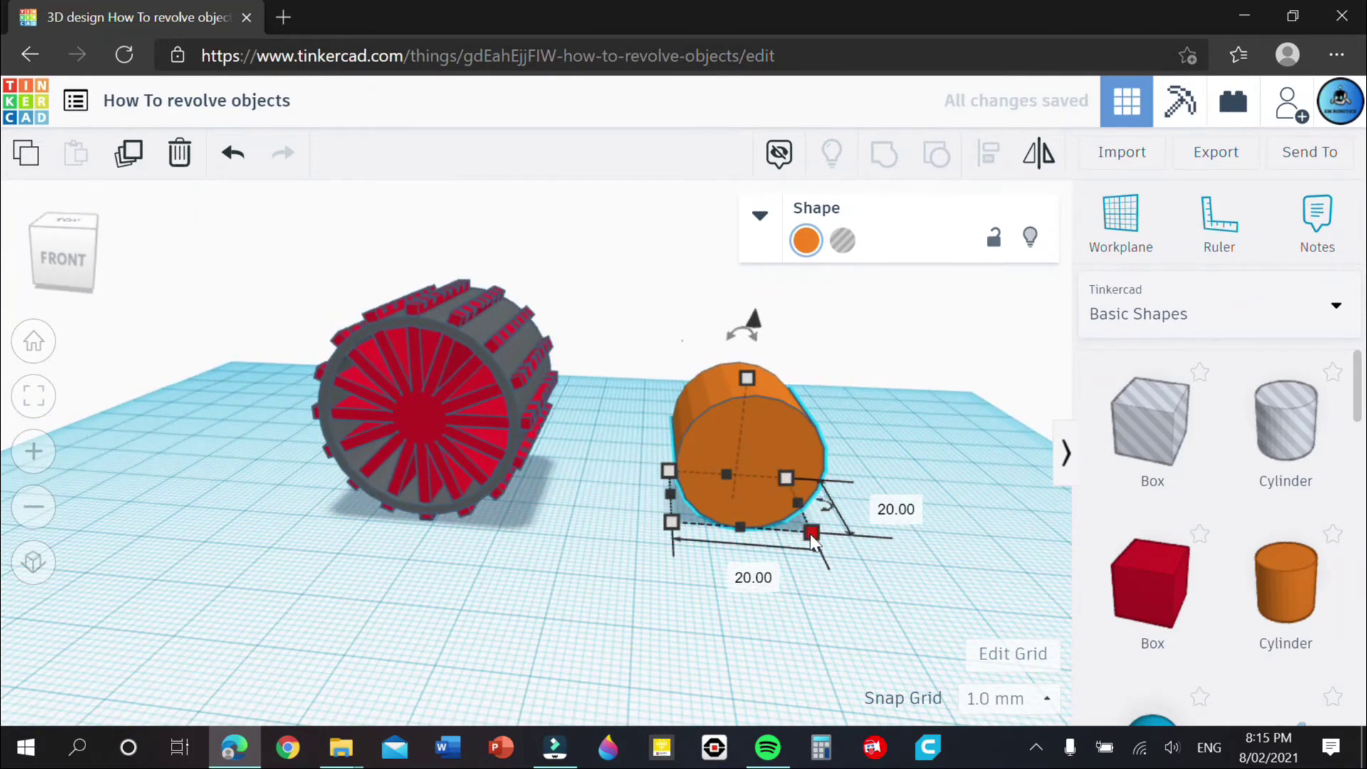
left_click_drag(809, 529, 869, 555)
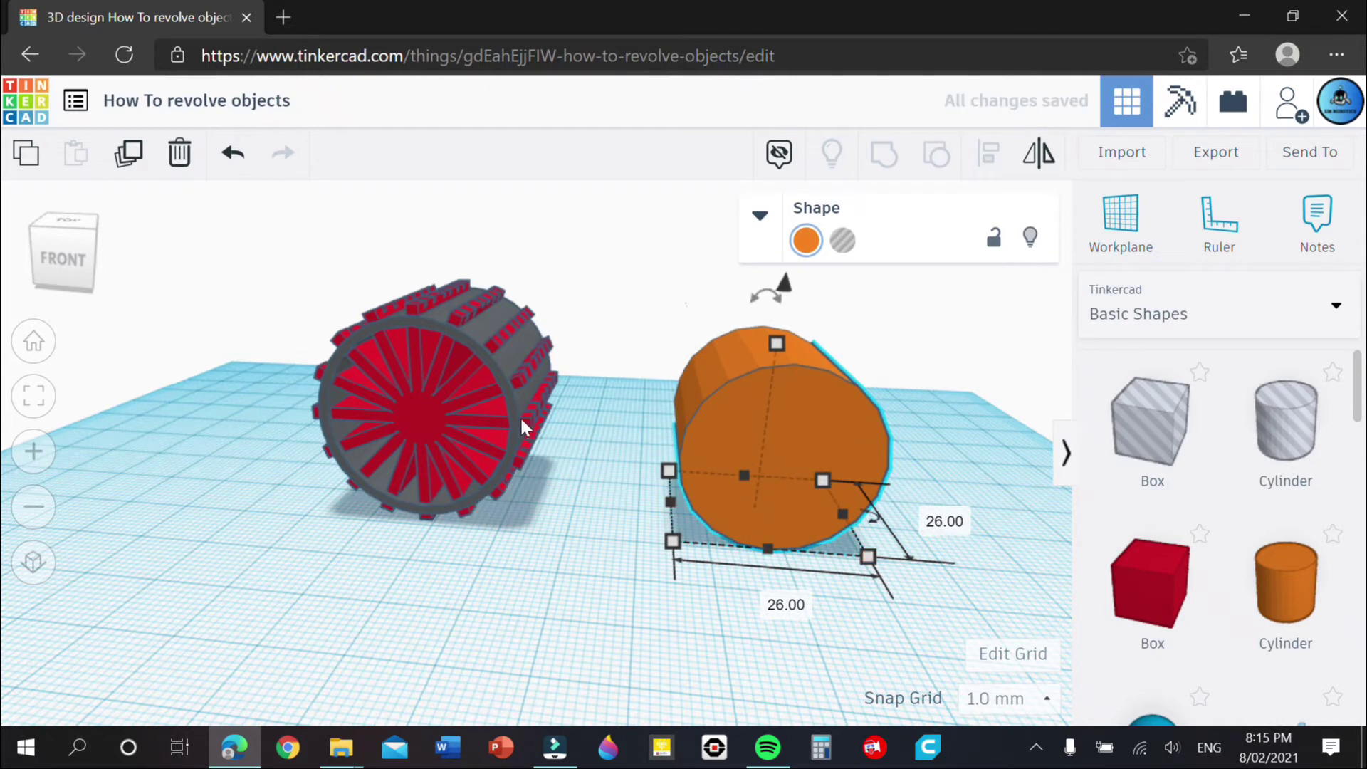
- Ungroup the roller into its tube and notched fan
left_click(500, 391)
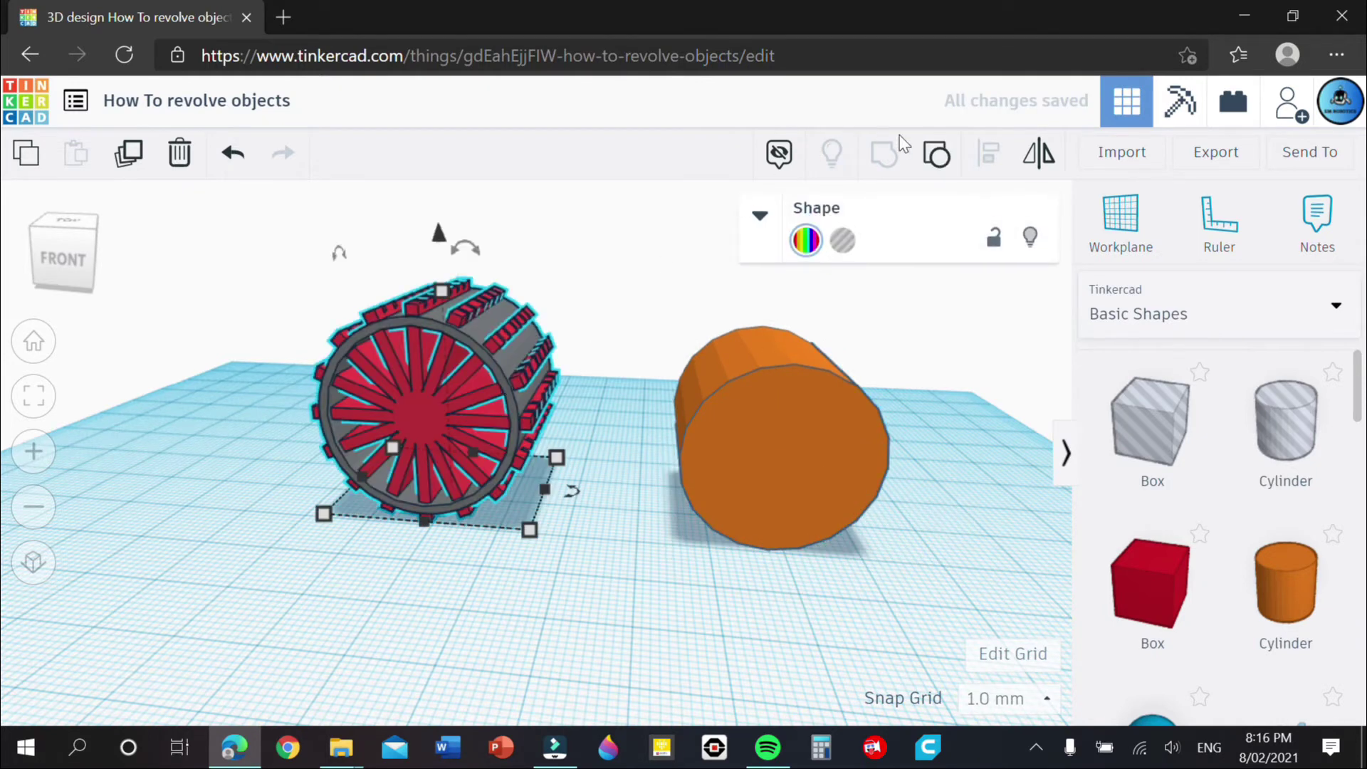
left_click(939, 163)
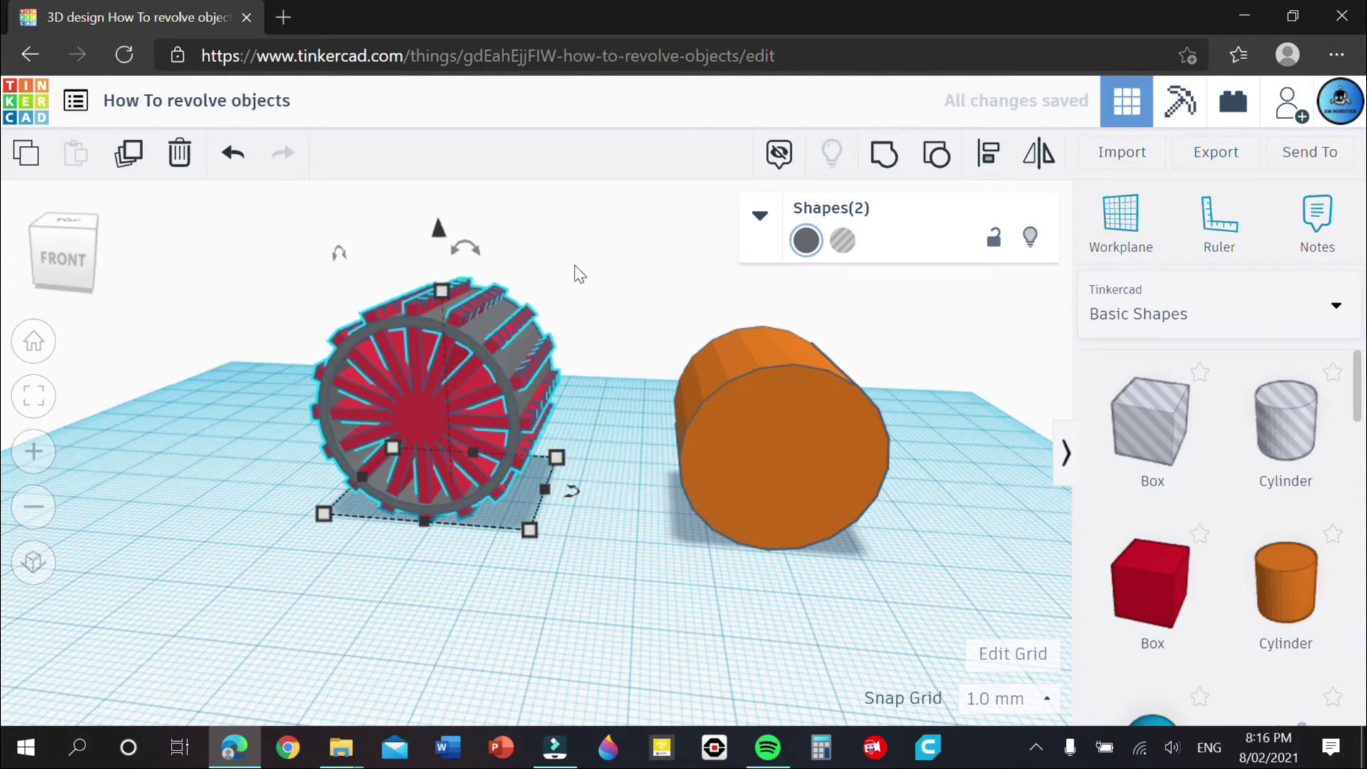
right_click_drag(612, 272, 633, 312)
left_click(531, 343)
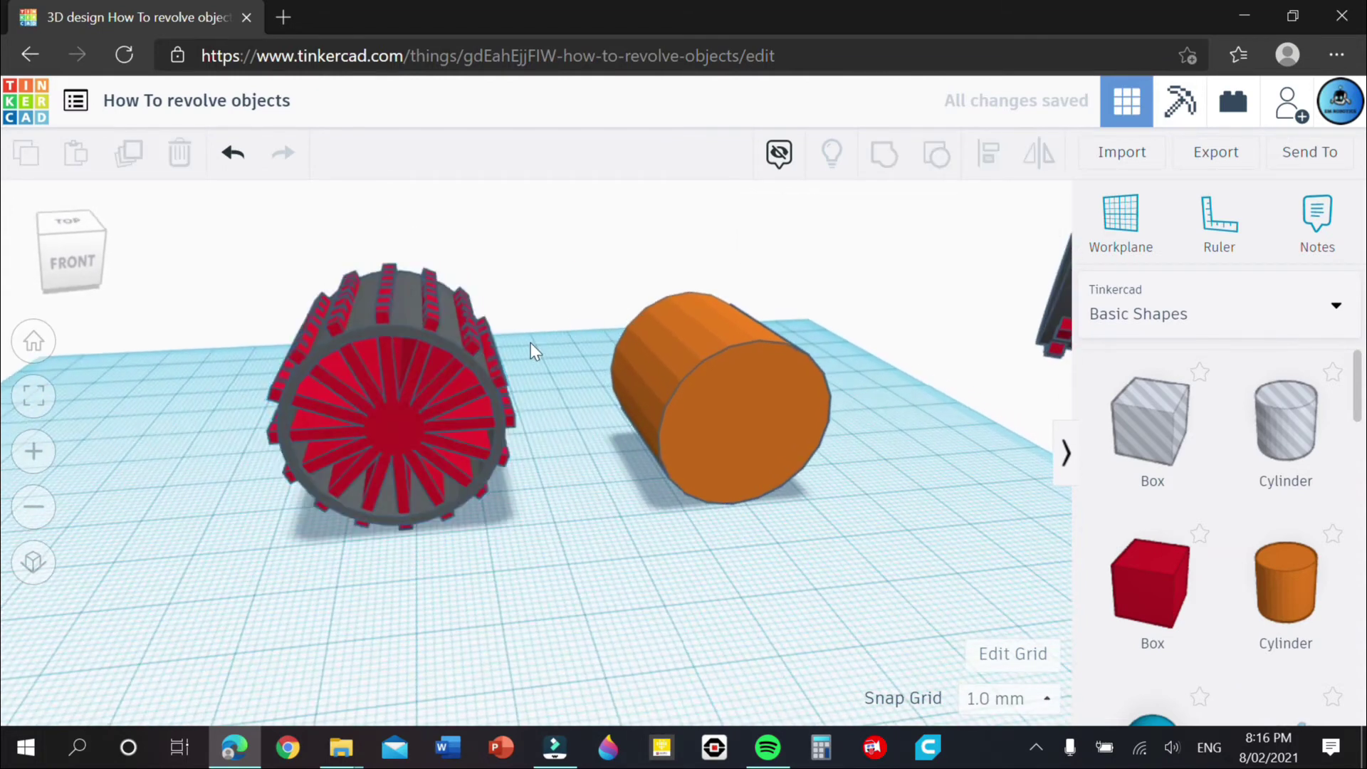
- Group the hollow tube and the notched fan back into one roller
left_click(449, 360)
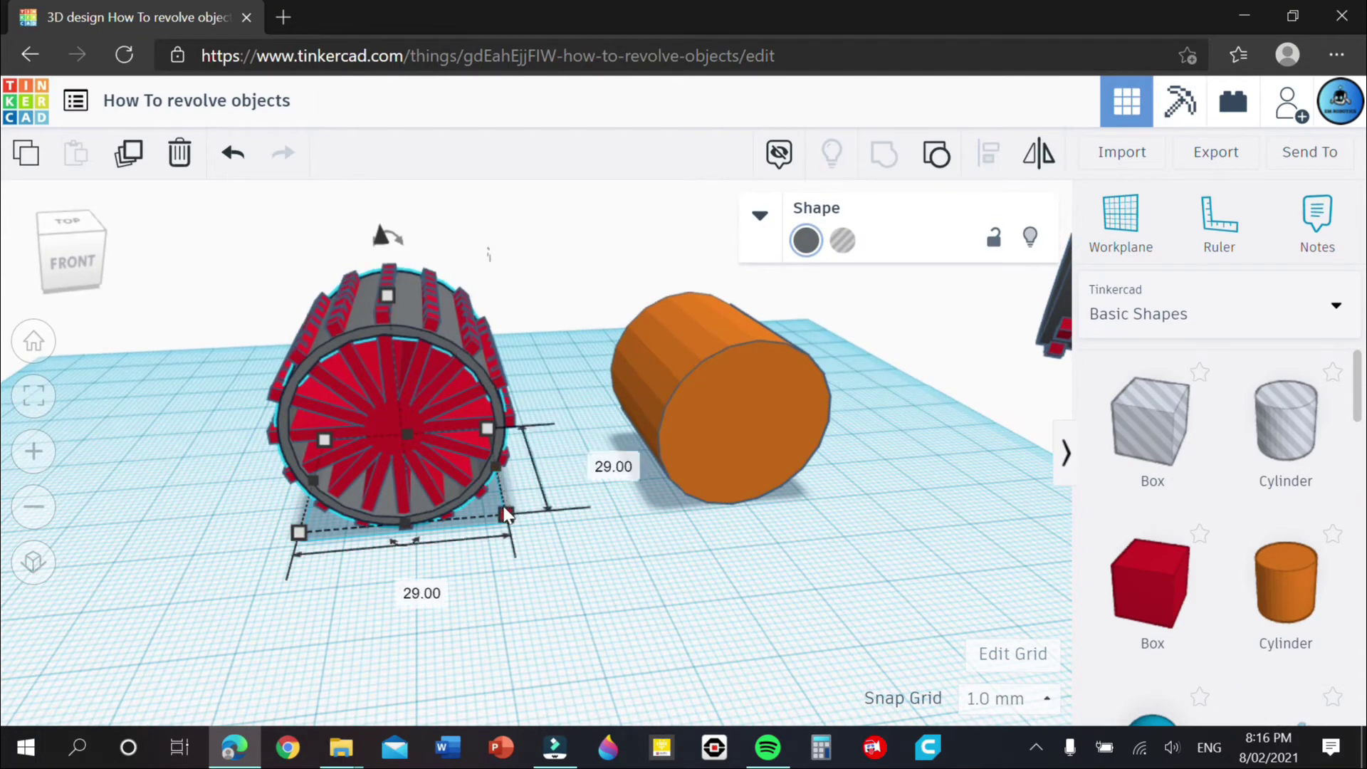
left_click_drag(414, 367, 411, 370)
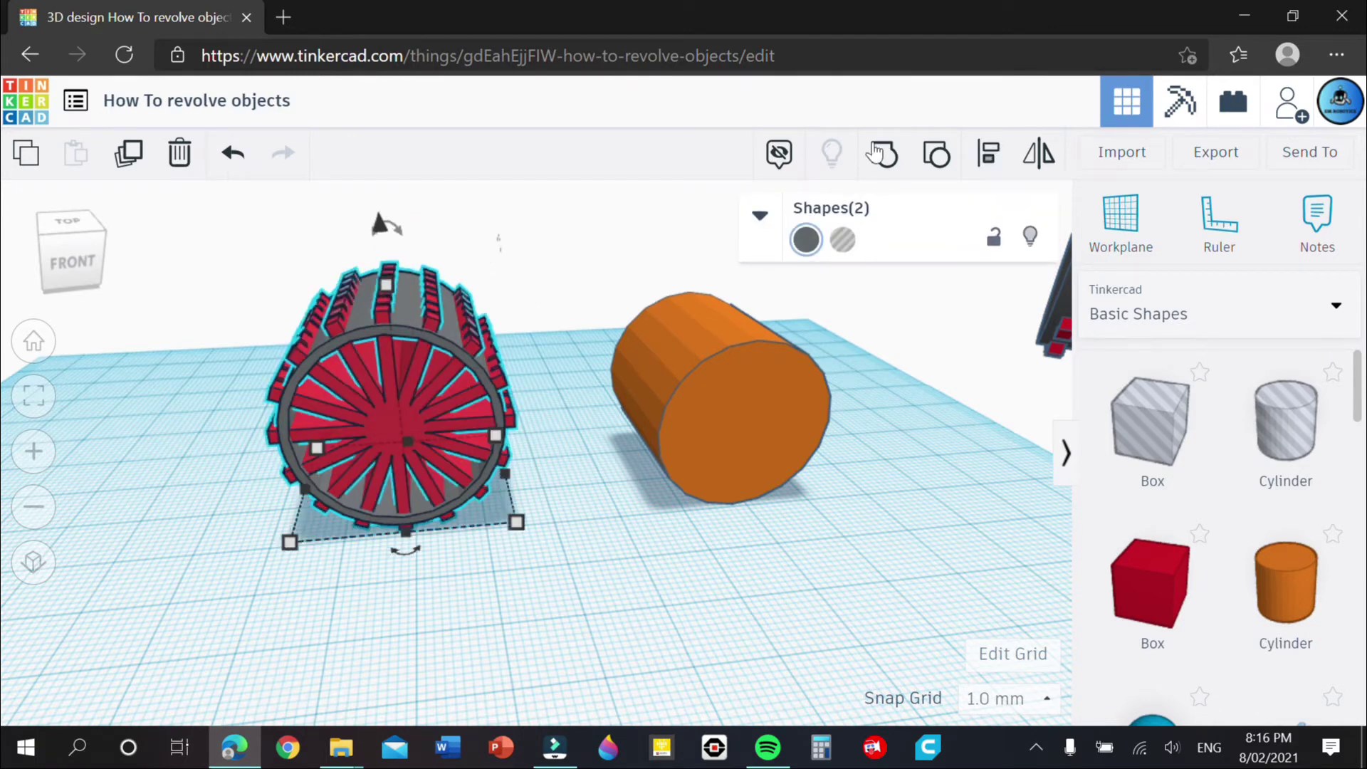
left_click(884, 155)
left_click(936, 374)
right_click_drag(918, 357, 740, 348)
- Turn on the Multicolor option for the regrouped roller
left_click(509, 337)
left_click(799, 245)
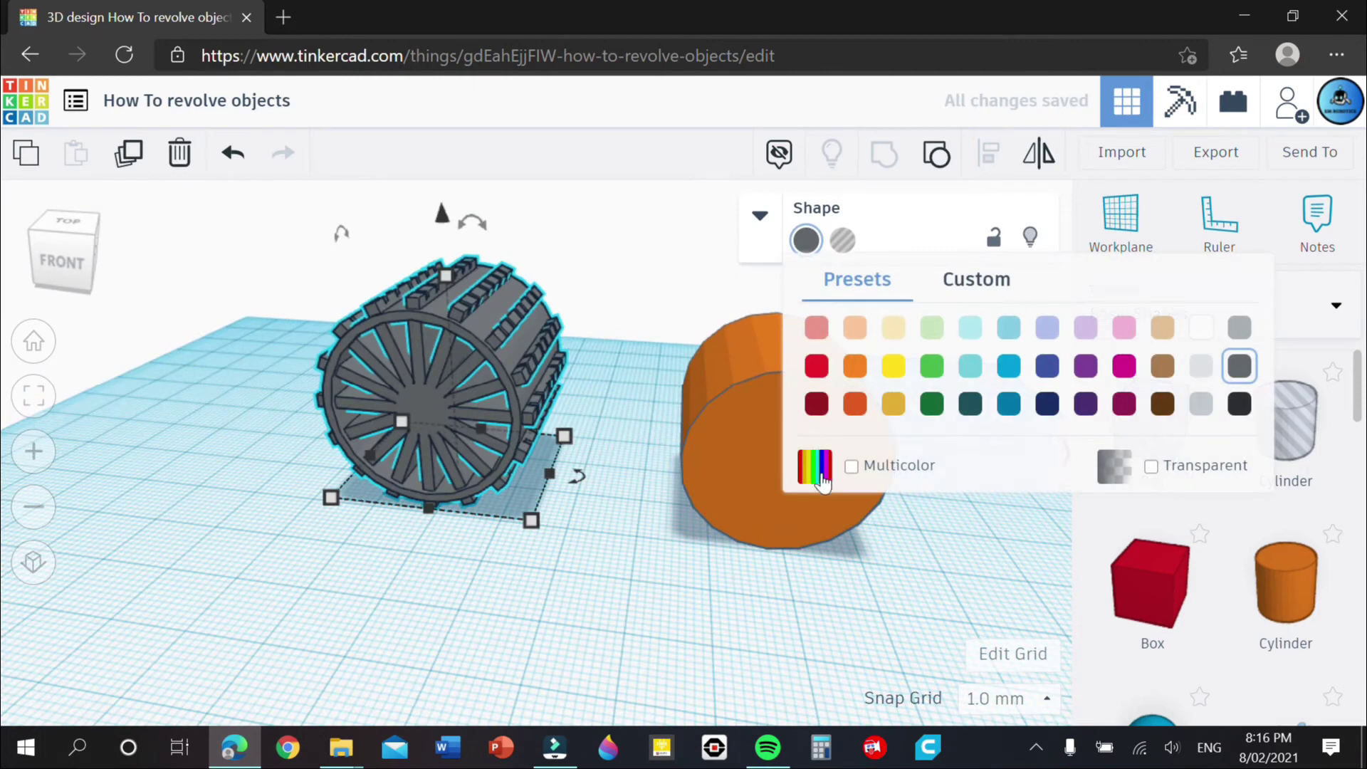
left_click(851, 466)
left_click(689, 339)
- Set the orange cylinder's width, depth and height to 29 mm each
left_click(876, 449)
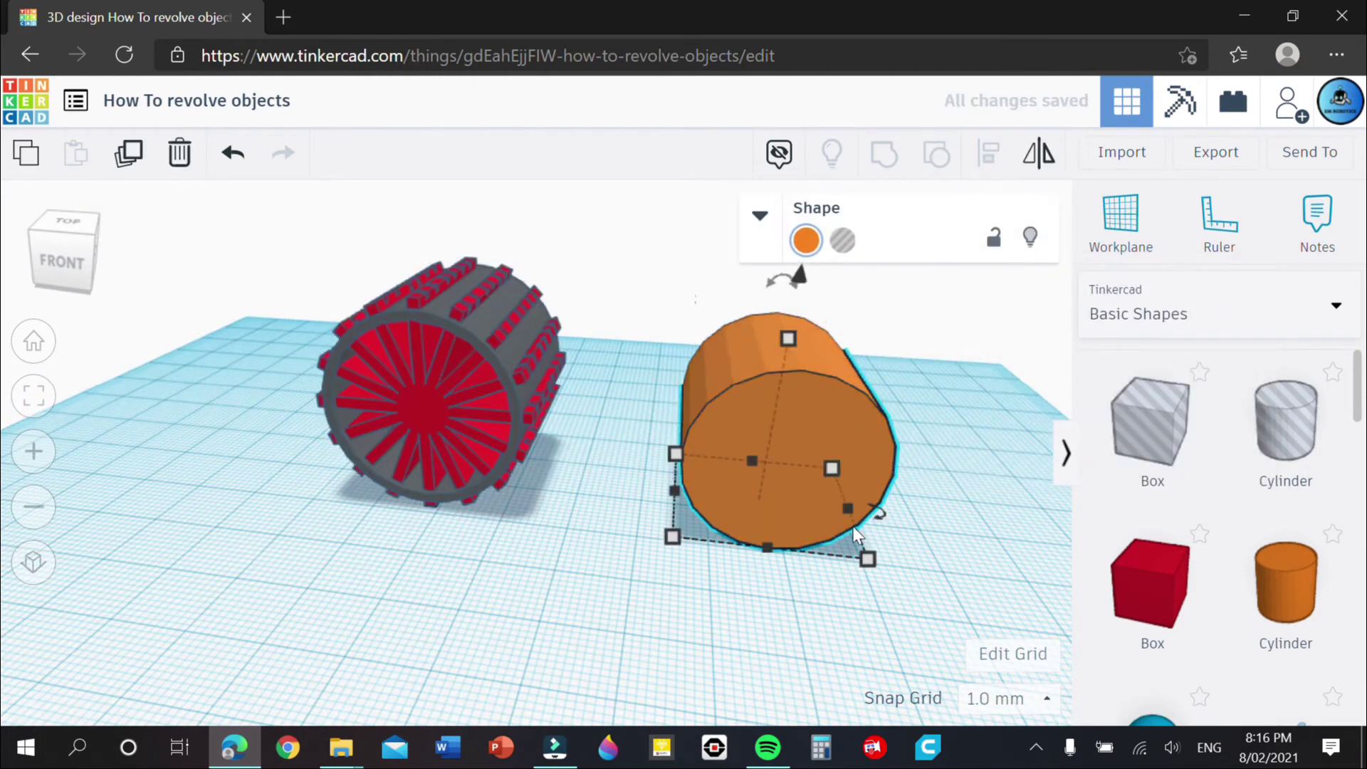
left_click(868, 561)
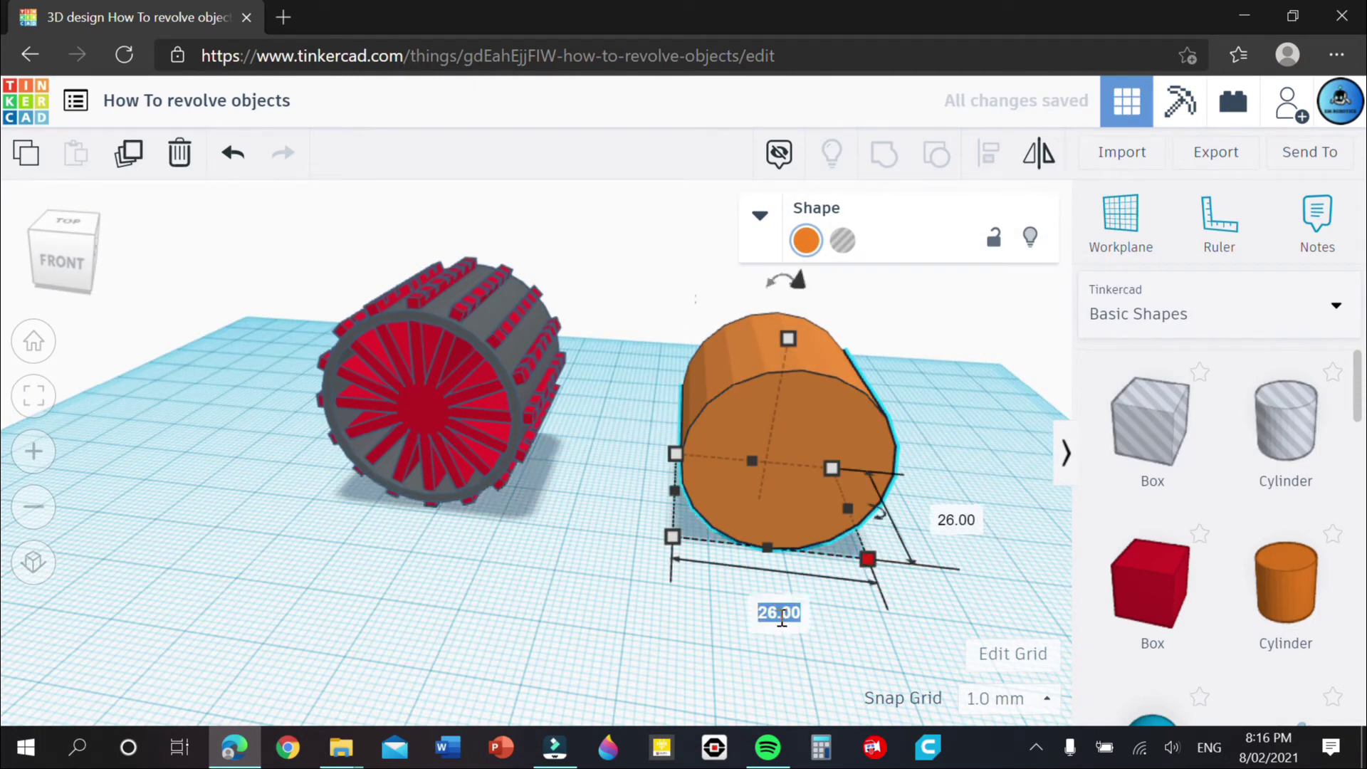
key("Return")
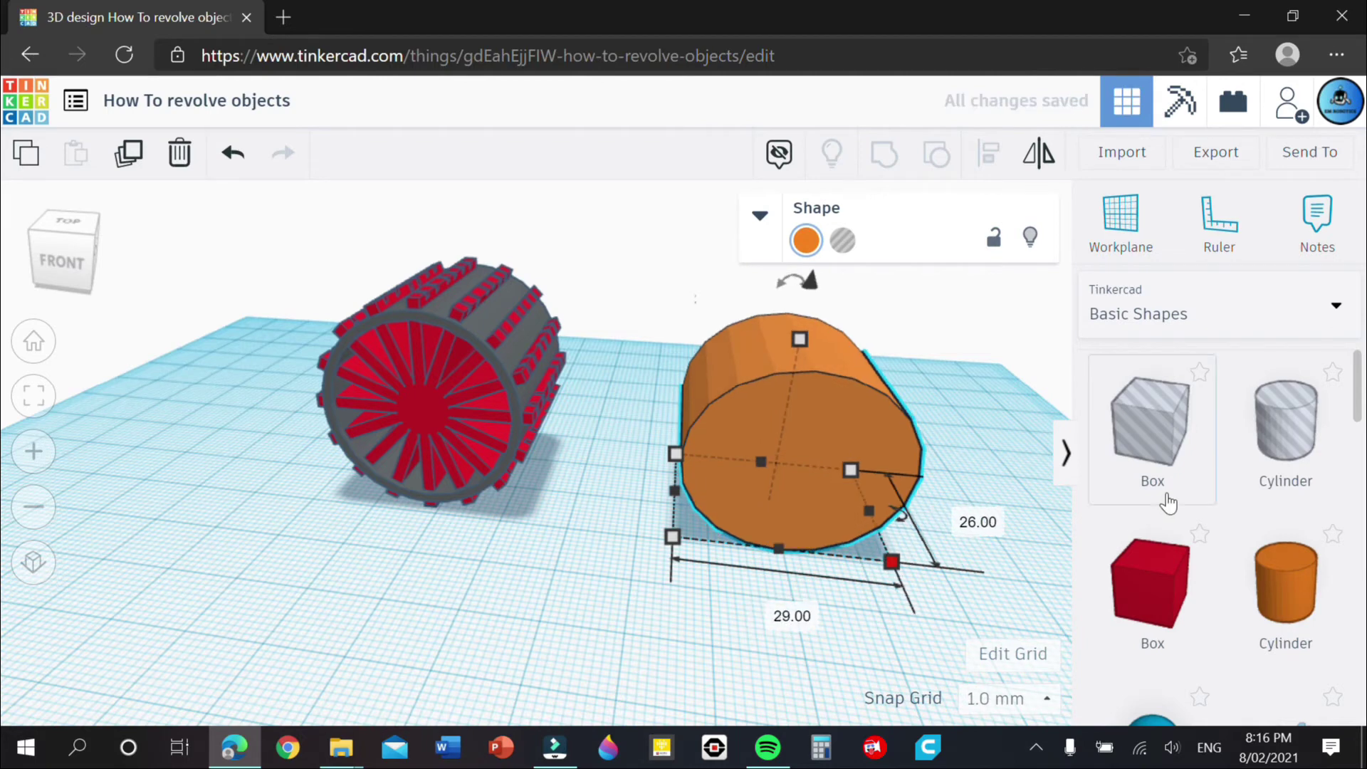
left_click(970, 527)
type("29")
key("Return")
left_click(802, 343)
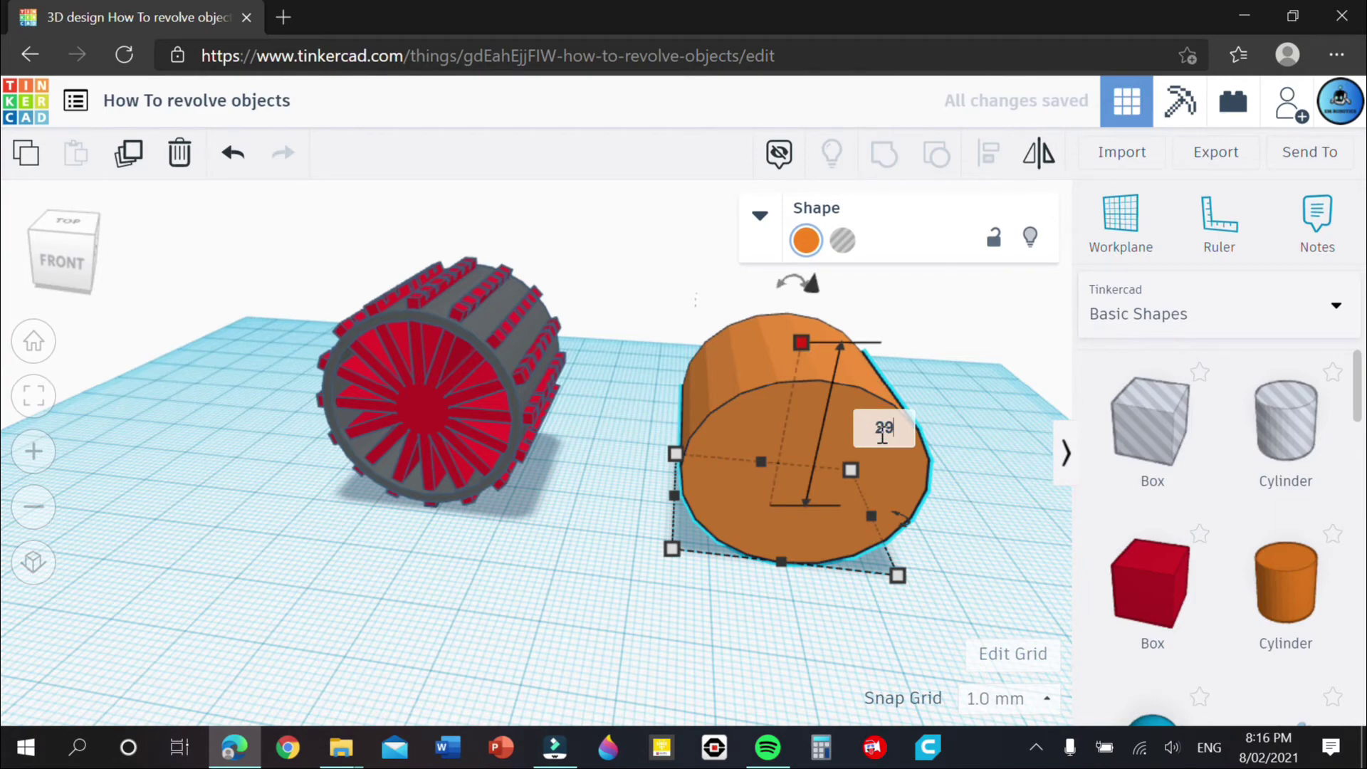
left_click(883, 431)
type("29")
key("Return")
- Move the orange cylinder closer to the roller and check its width, depth and height
left_click(970, 388)
right_click_drag(970, 388, 881, 413)
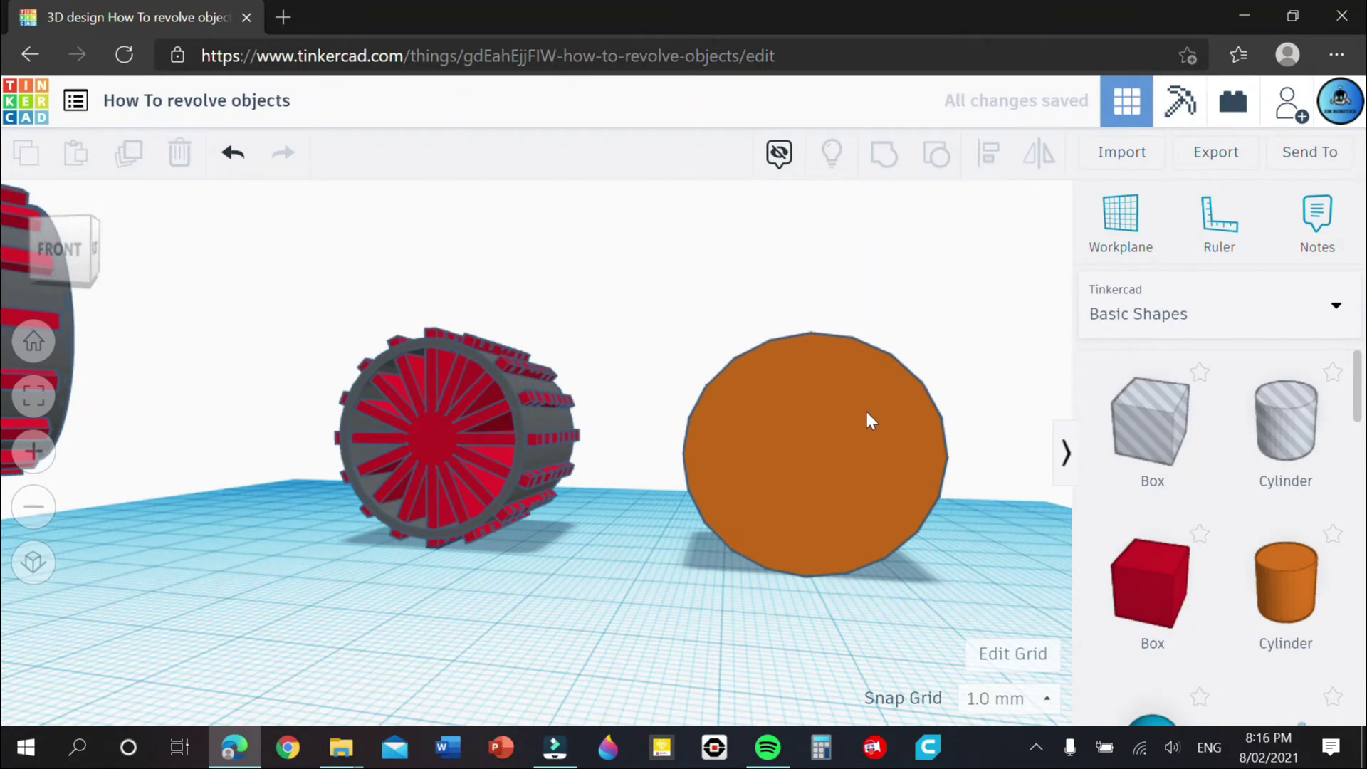
left_click_drag(864, 415, 808, 411)
scroll(855, 498, "down", 3)
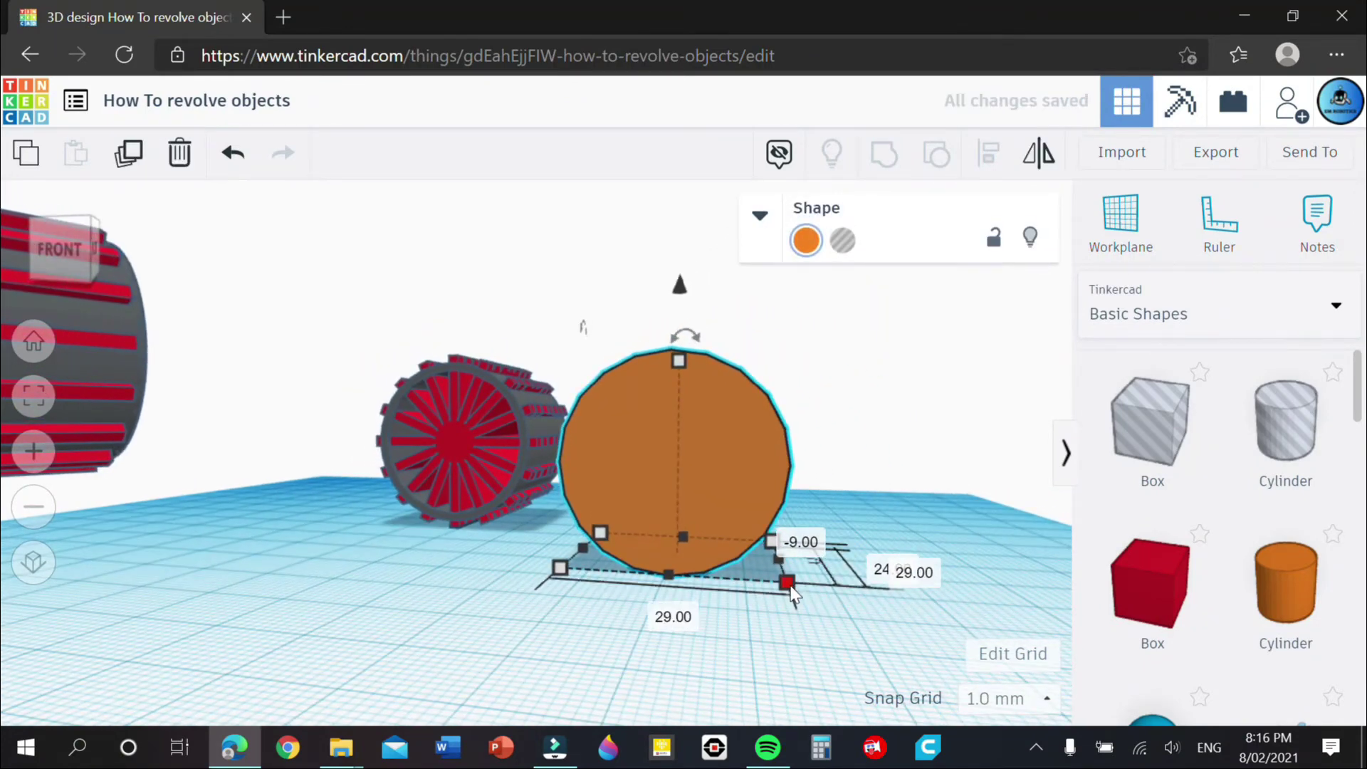
left_click(672, 362)
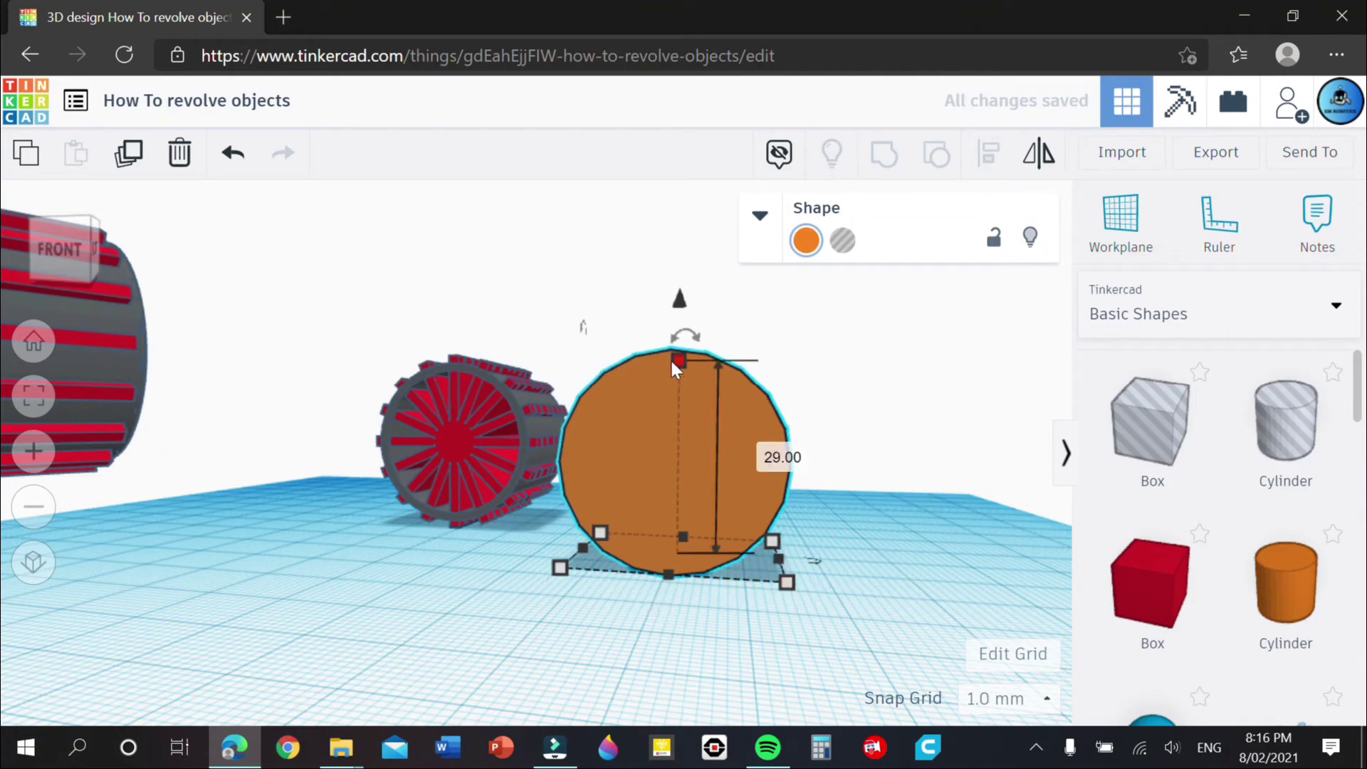
left_click(890, 408)
right_click_drag(890, 407, 879, 491)
- Recolour the orange cylinder with the dark grey preset used on the tube
left_click(788, 505)
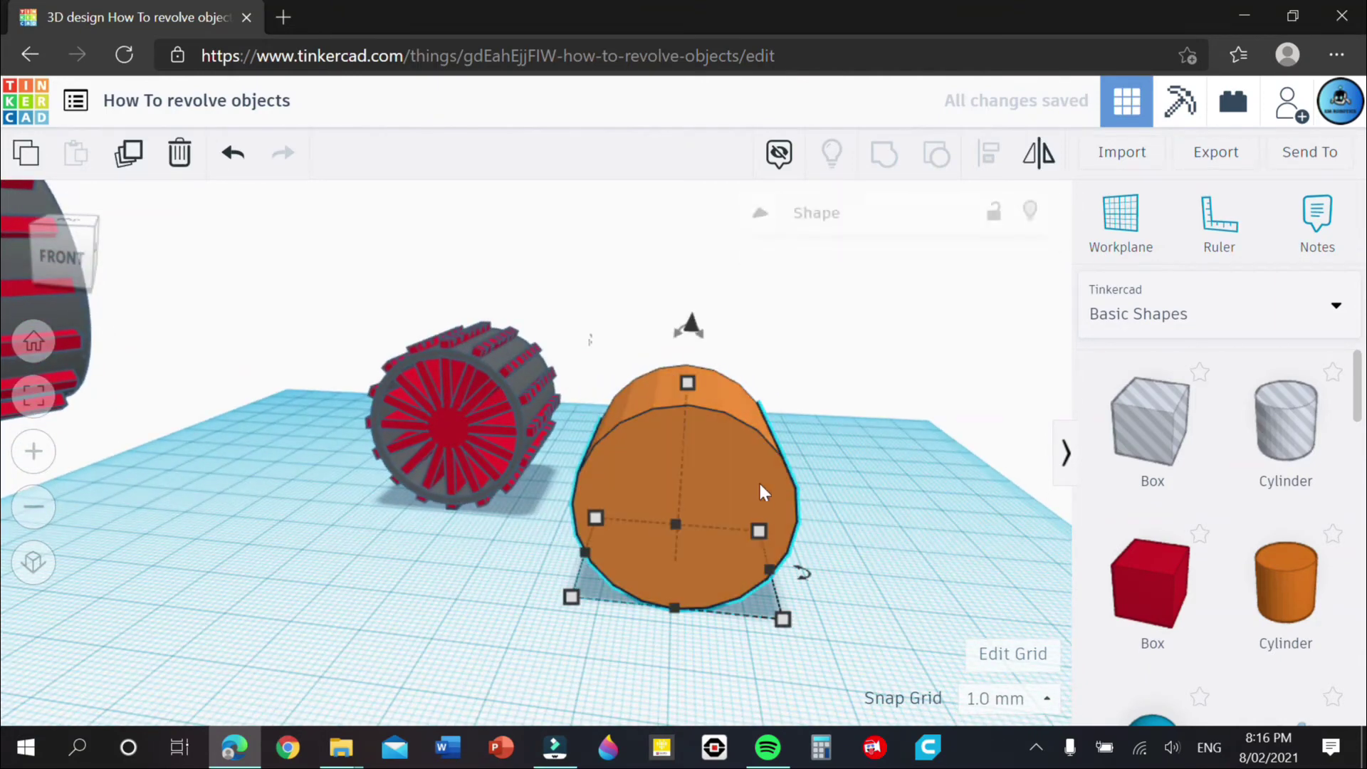
left_click(806, 240)
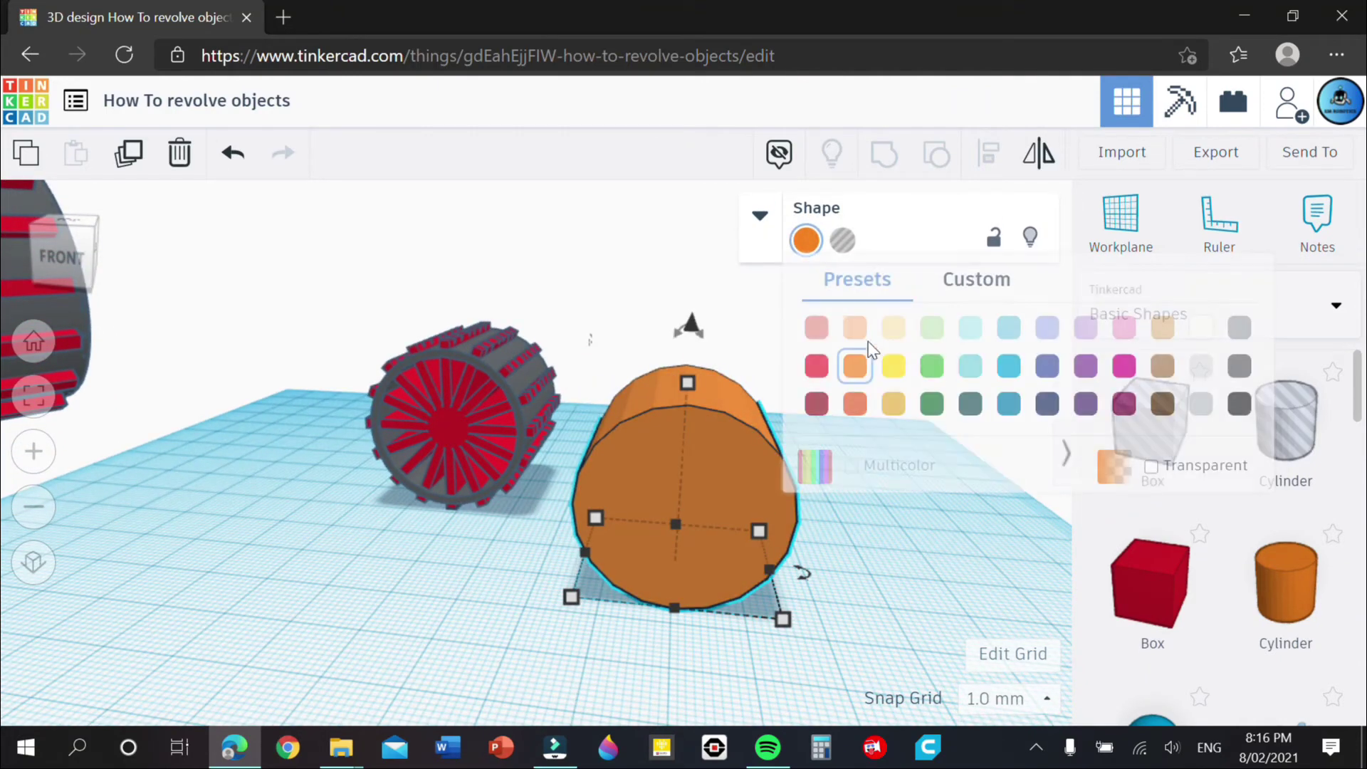
left_click(1239, 366)
left_click(938, 510)
right_click_drag(938, 510, 697, 495)
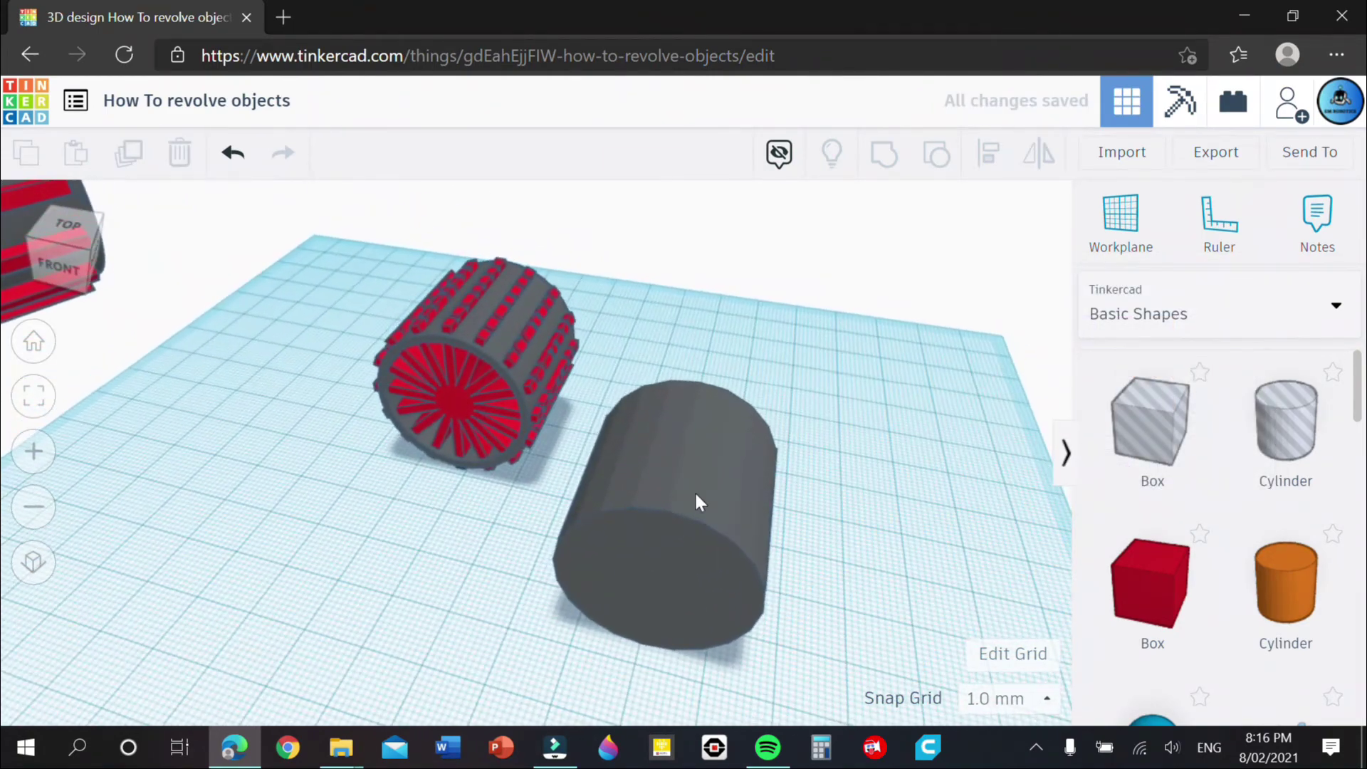
- Align the grey cylinder and the roller on their centres, both sideways and in height
left_click(697, 502)
left_click(502, 337, "shift")
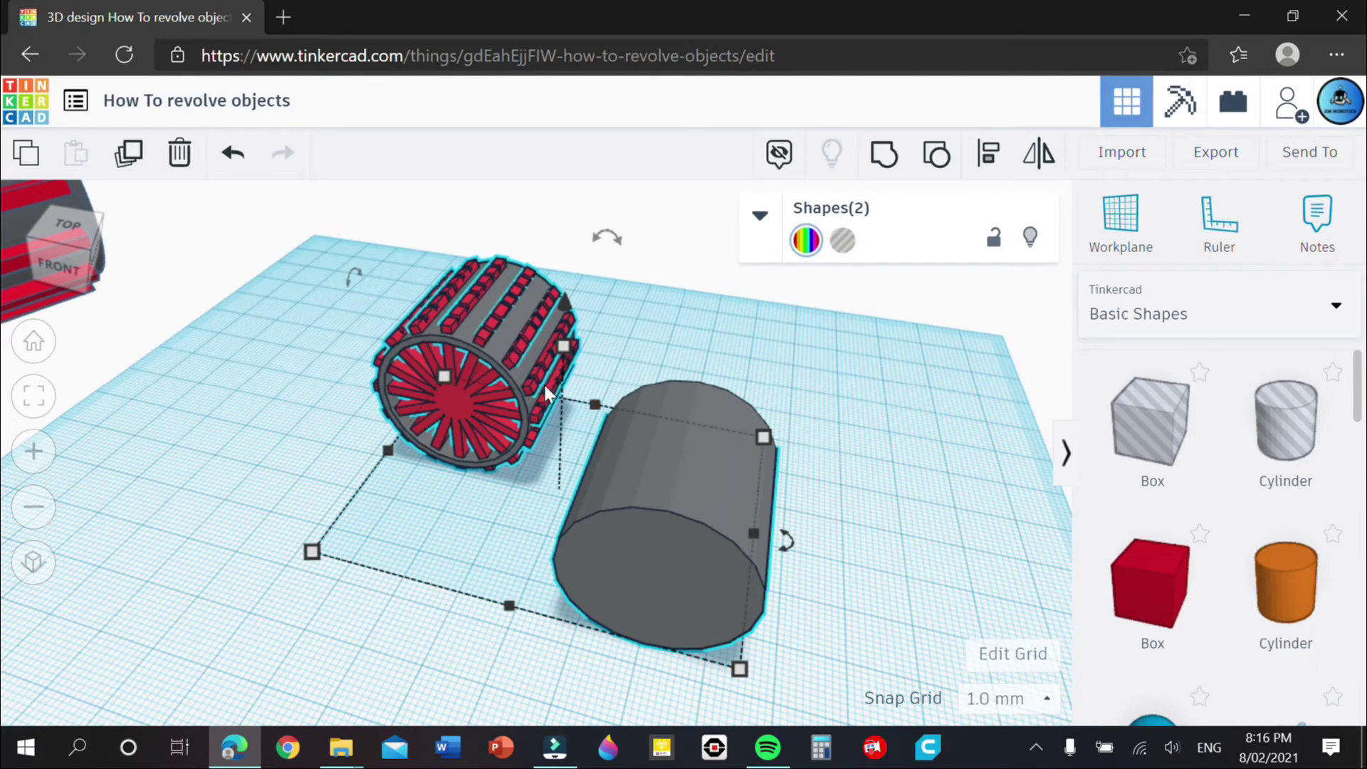
left_click(990, 155)
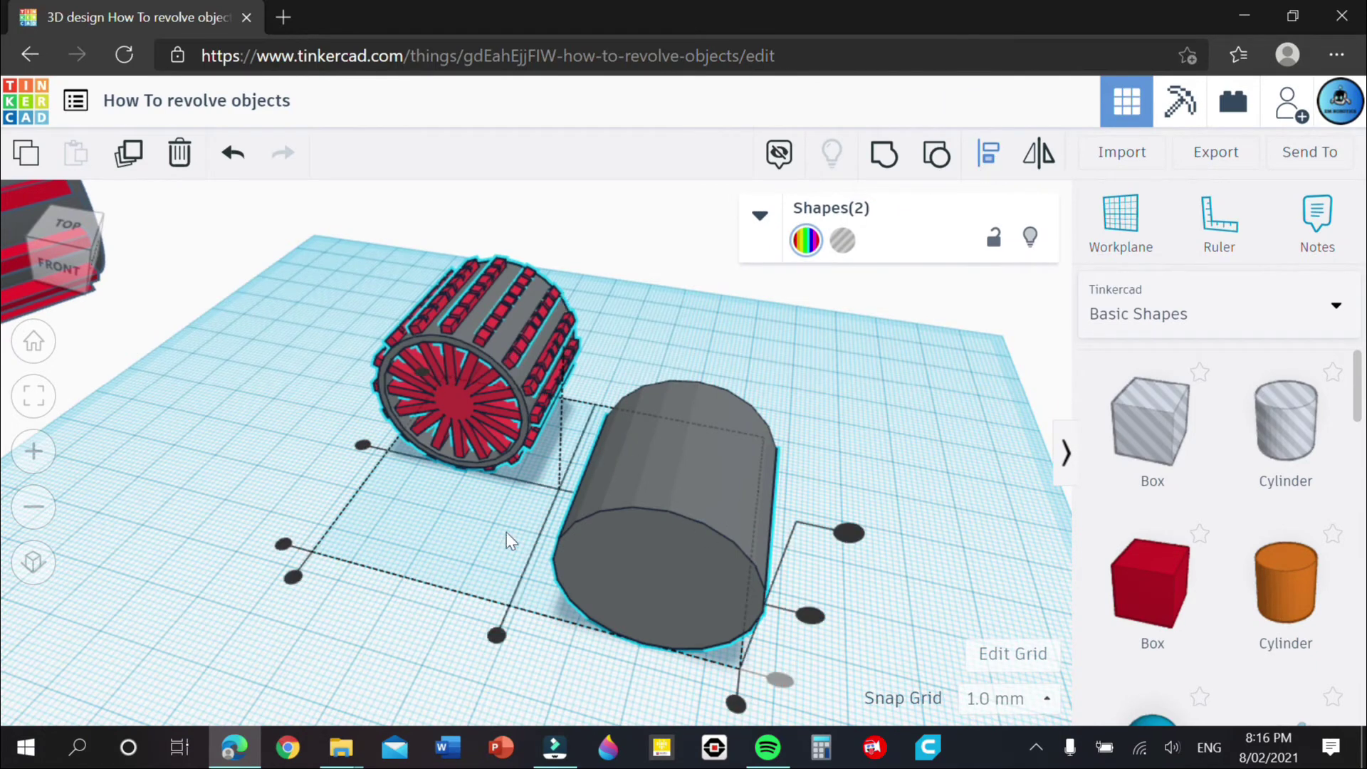
left_click(496, 634)
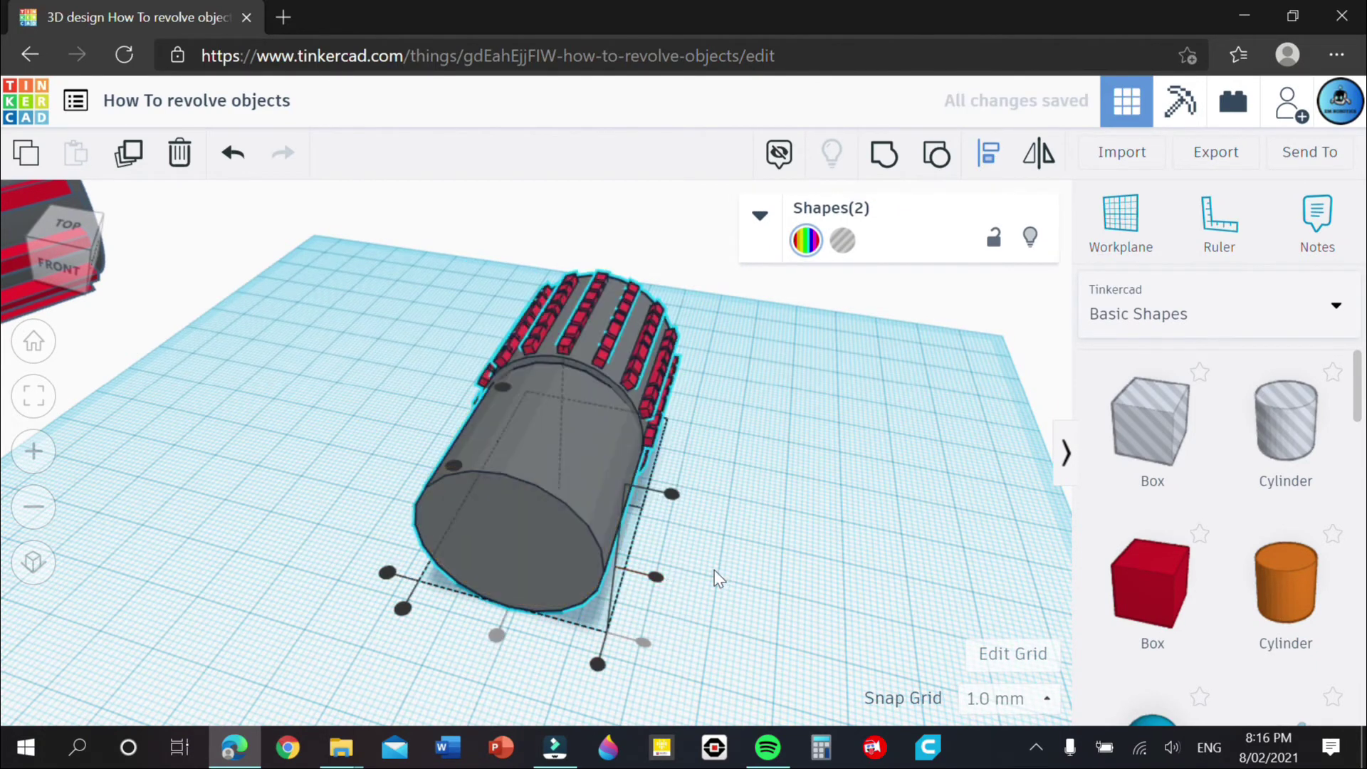
left_click(656, 577)
right_click_drag(722, 544, 892, 498)
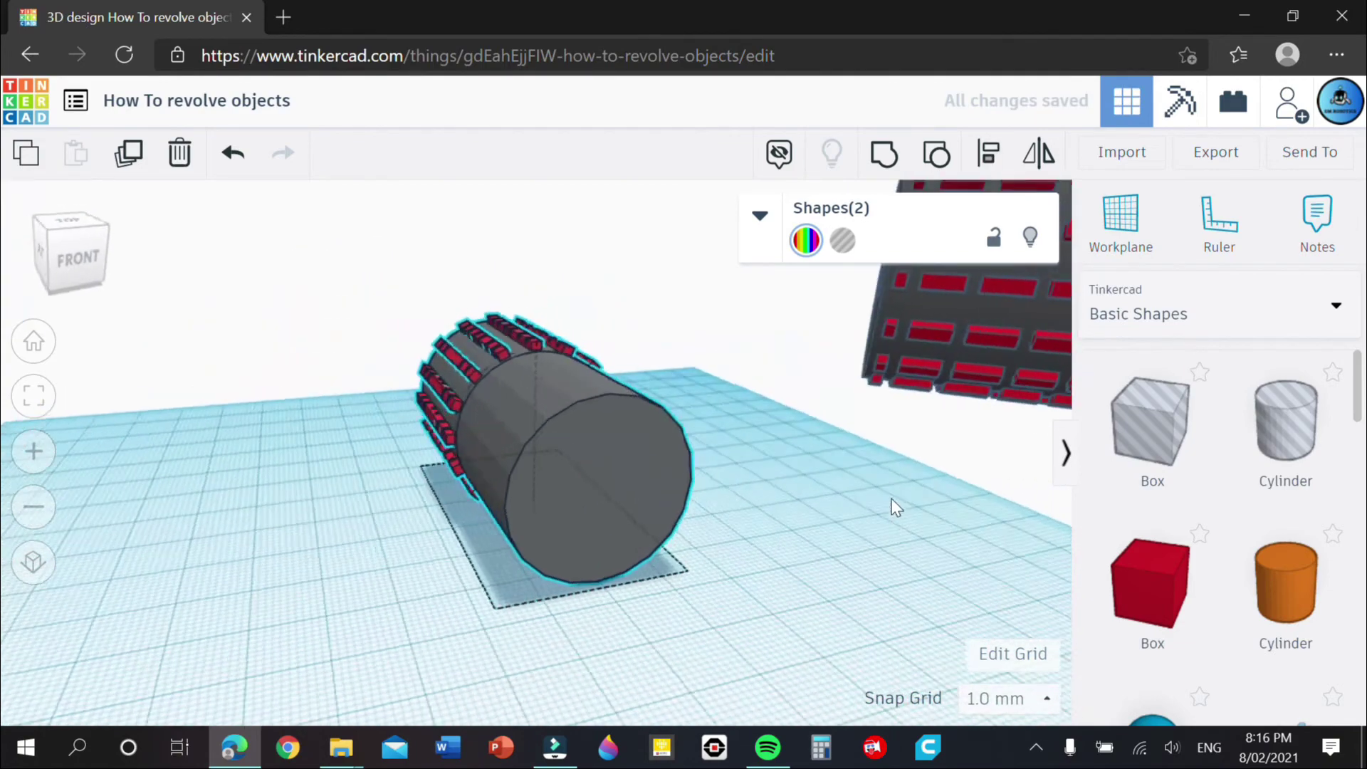
left_click(822, 514)
- Slide the grey cylinder along its axis until it is clear of the roller
right_click_drag(766, 497, 383, 506)
left_click(468, 474)
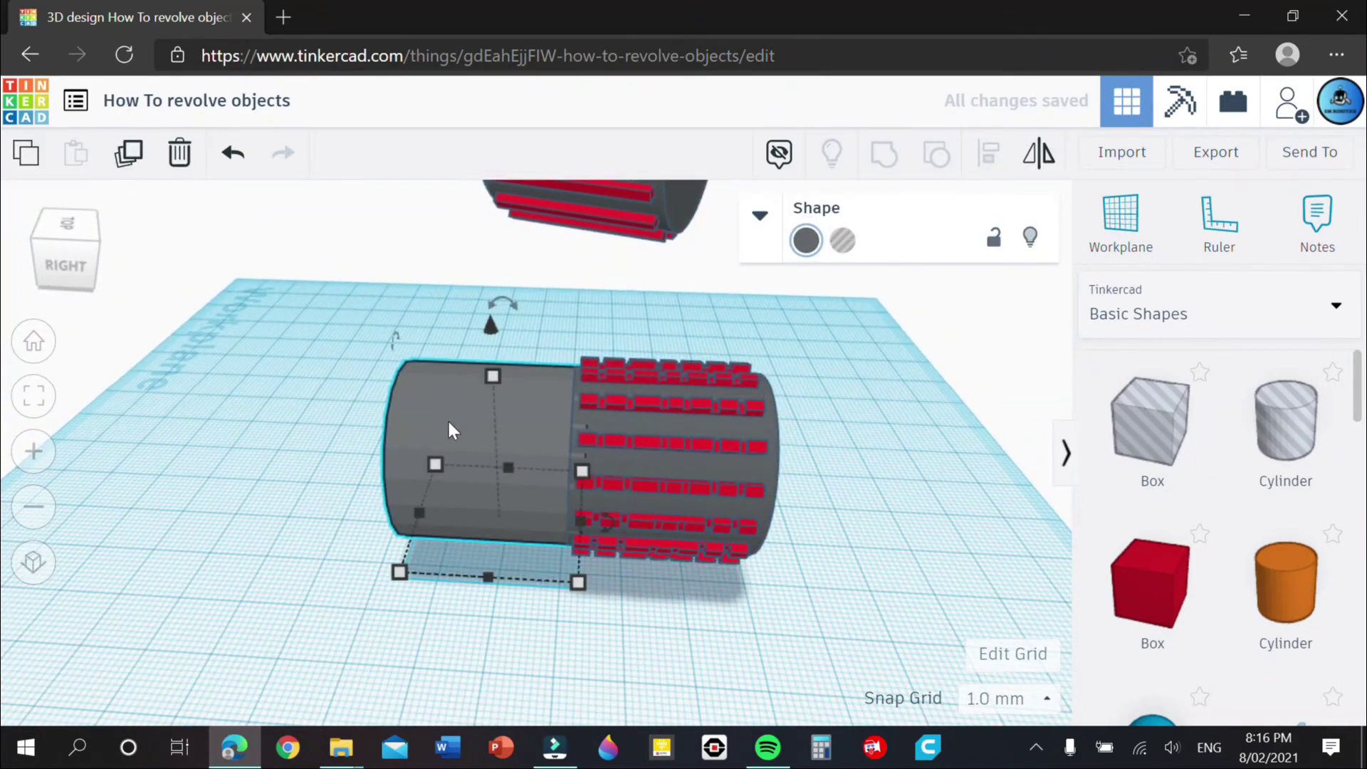
left_click_drag(451, 427, 381, 434)
- Smooth the grey cylinder by raising its number of sides to 64
right_click_drag(452, 481, 861, 558)
left_click(762, 235)
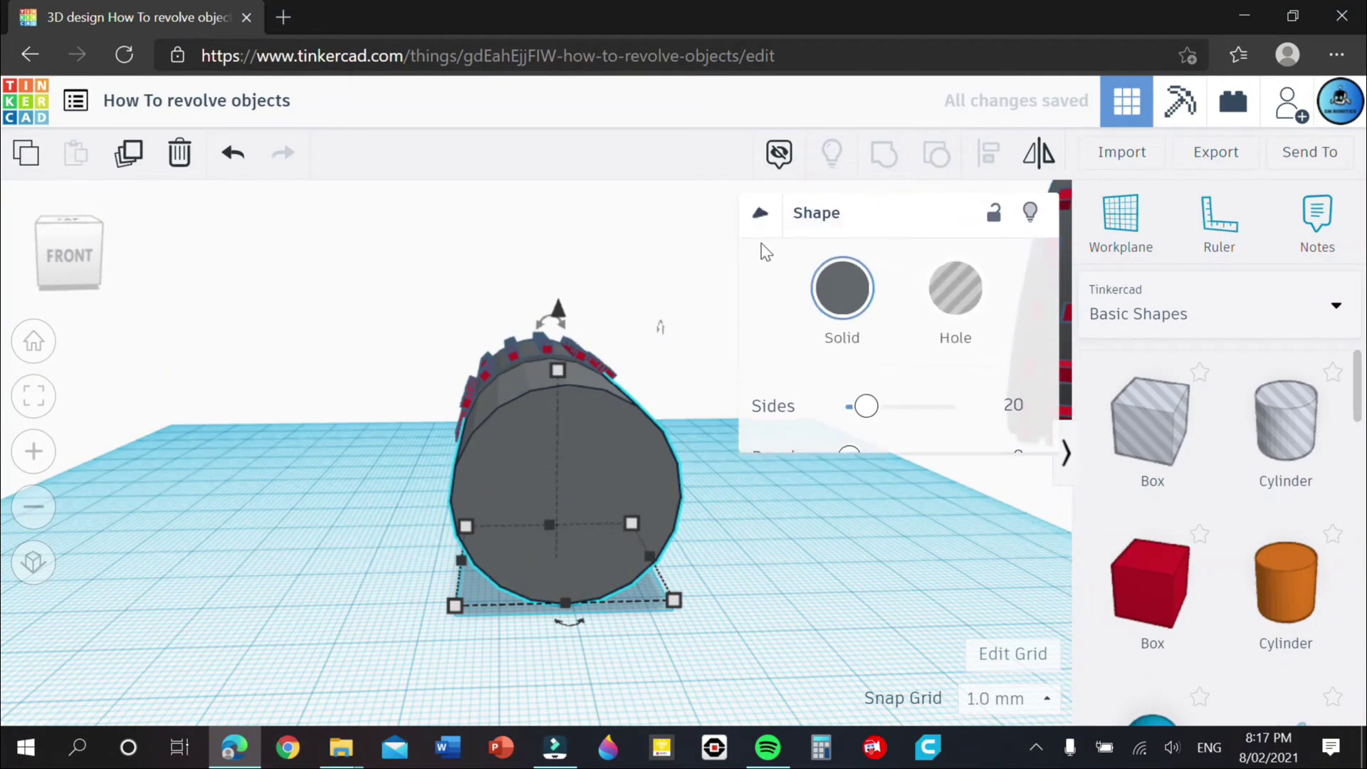
left_click_drag(872, 403, 872, 403)
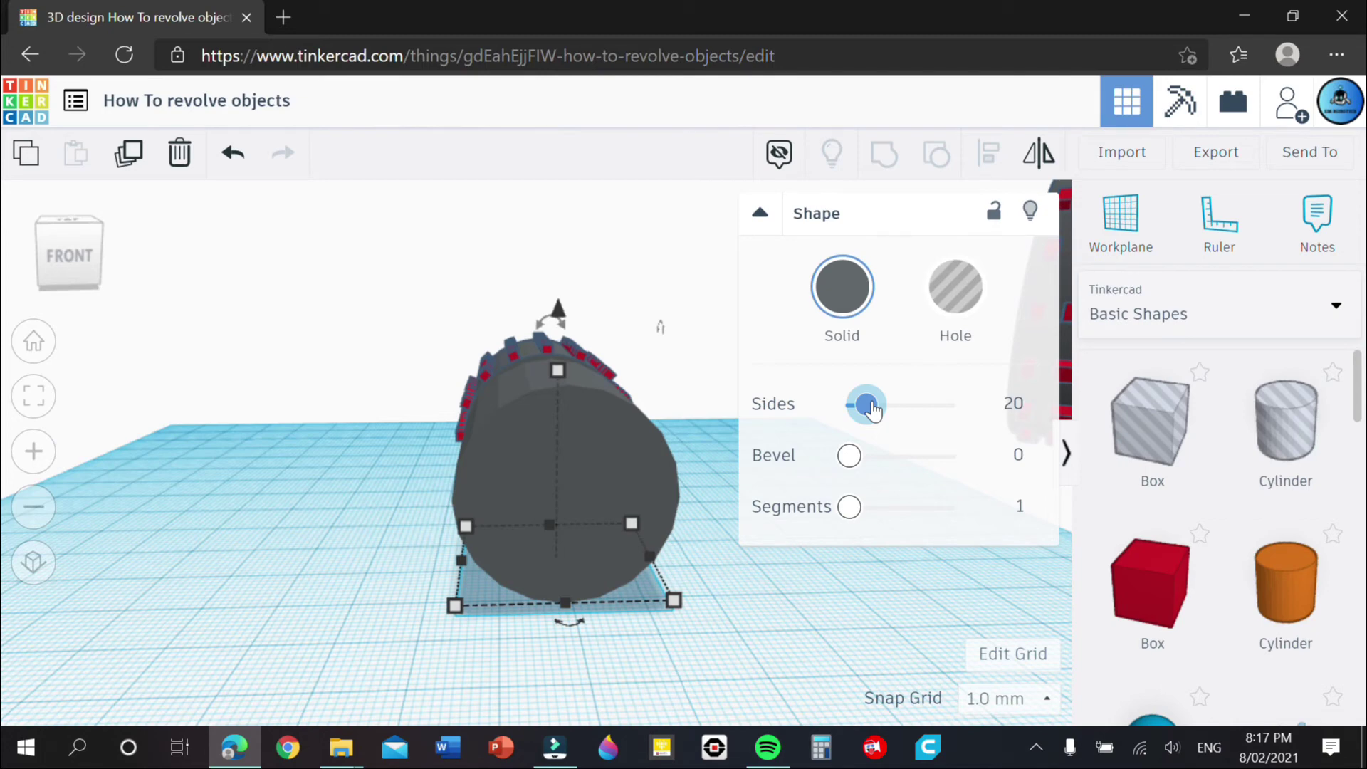
left_click_drag(995, 409, 994, 408)
left_click(774, 226)
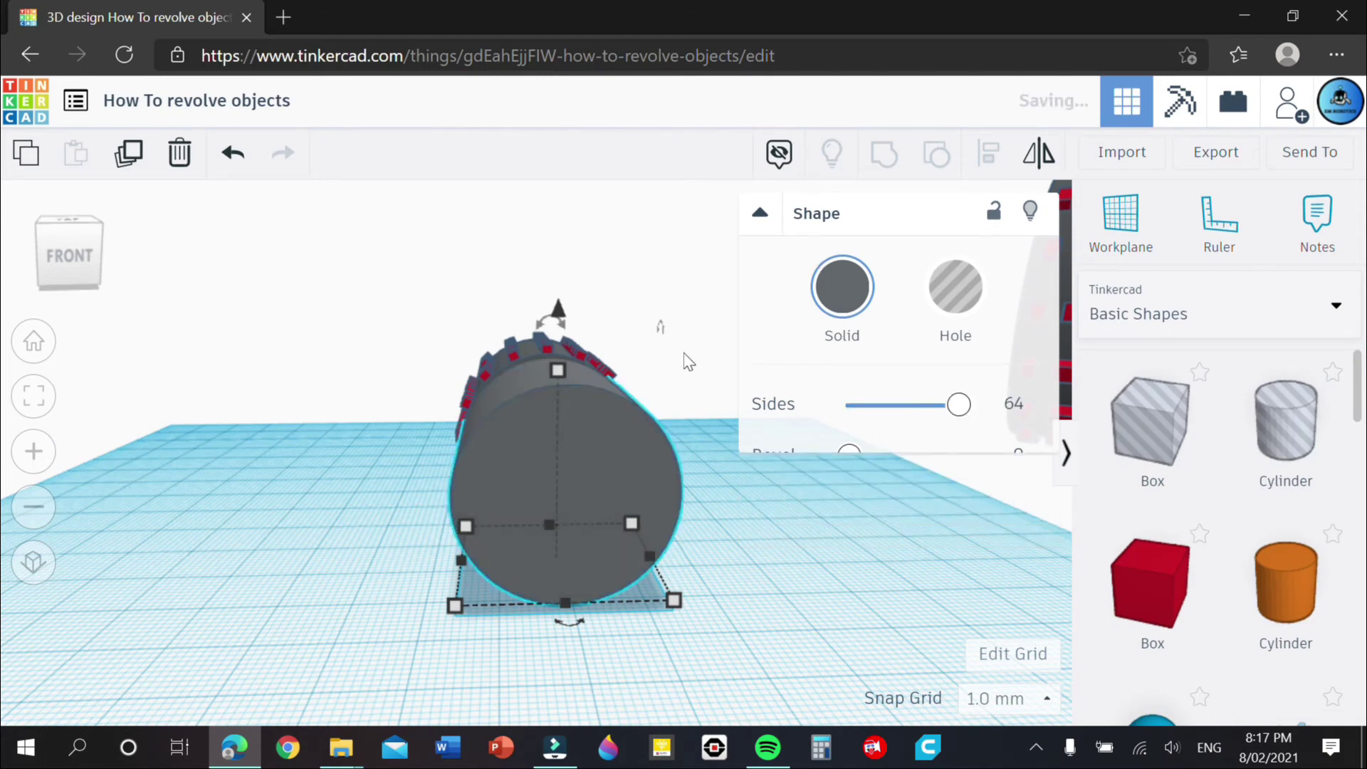
- Slide the grey cylinder along its axis into the roller so that it fills the tube
right_click_drag(677, 413, 426, 447)
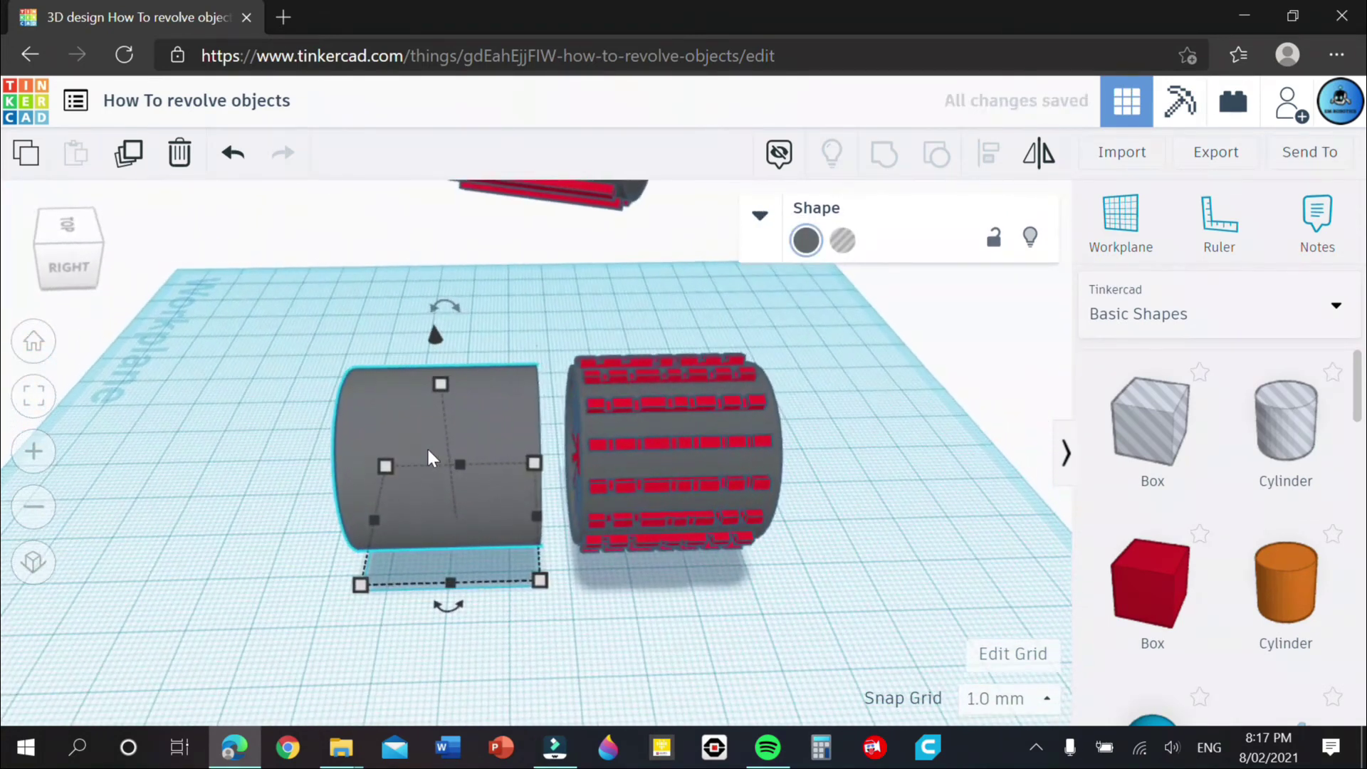
left_click_drag(409, 436, 666, 470)
right_click_drag(666, 470, 1125, 425)
right_click_drag(609, 480, 577, 510)
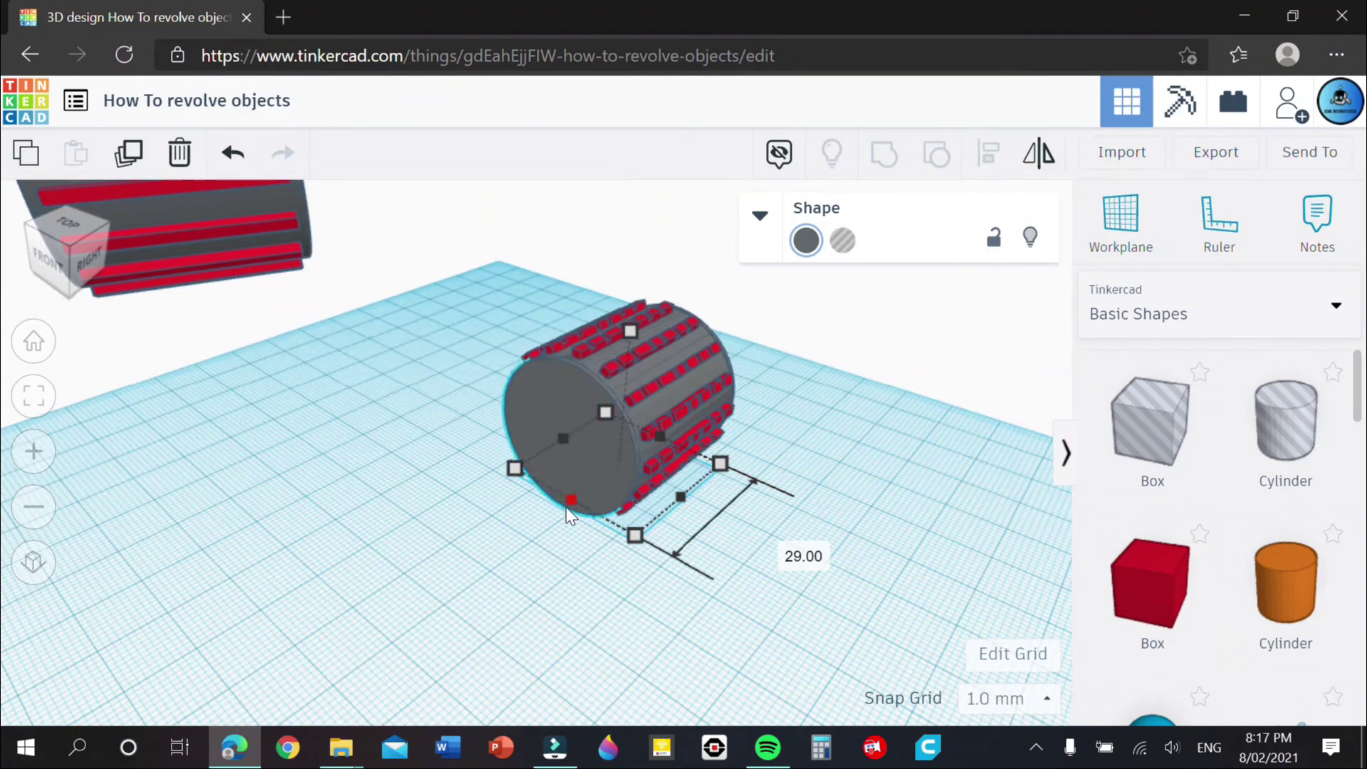
- Stretch the inserted cylinder to 30 mm long at its front end and adjust its opposite end against the tube
left_click_drag(567, 508, 567, 507)
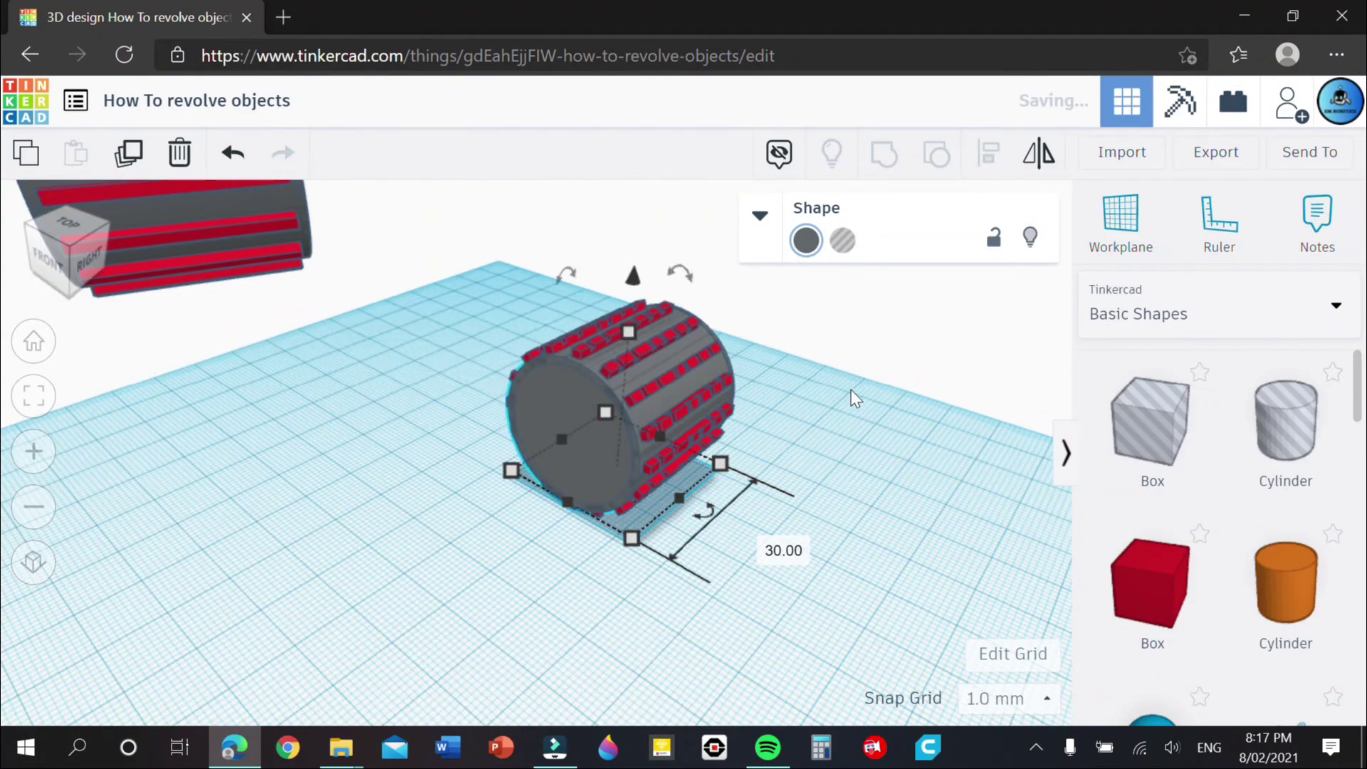
right_click_drag(852, 396, 613, 503)
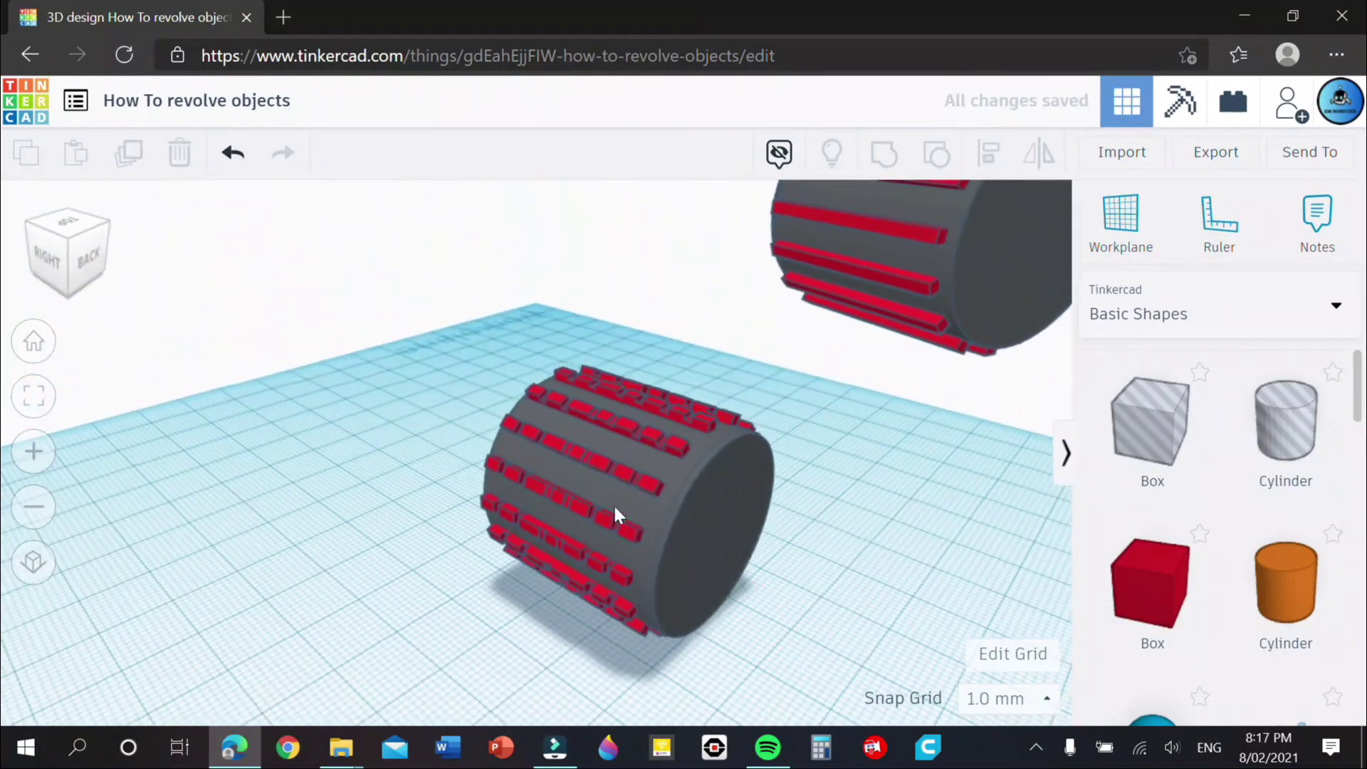
left_click(717, 559)
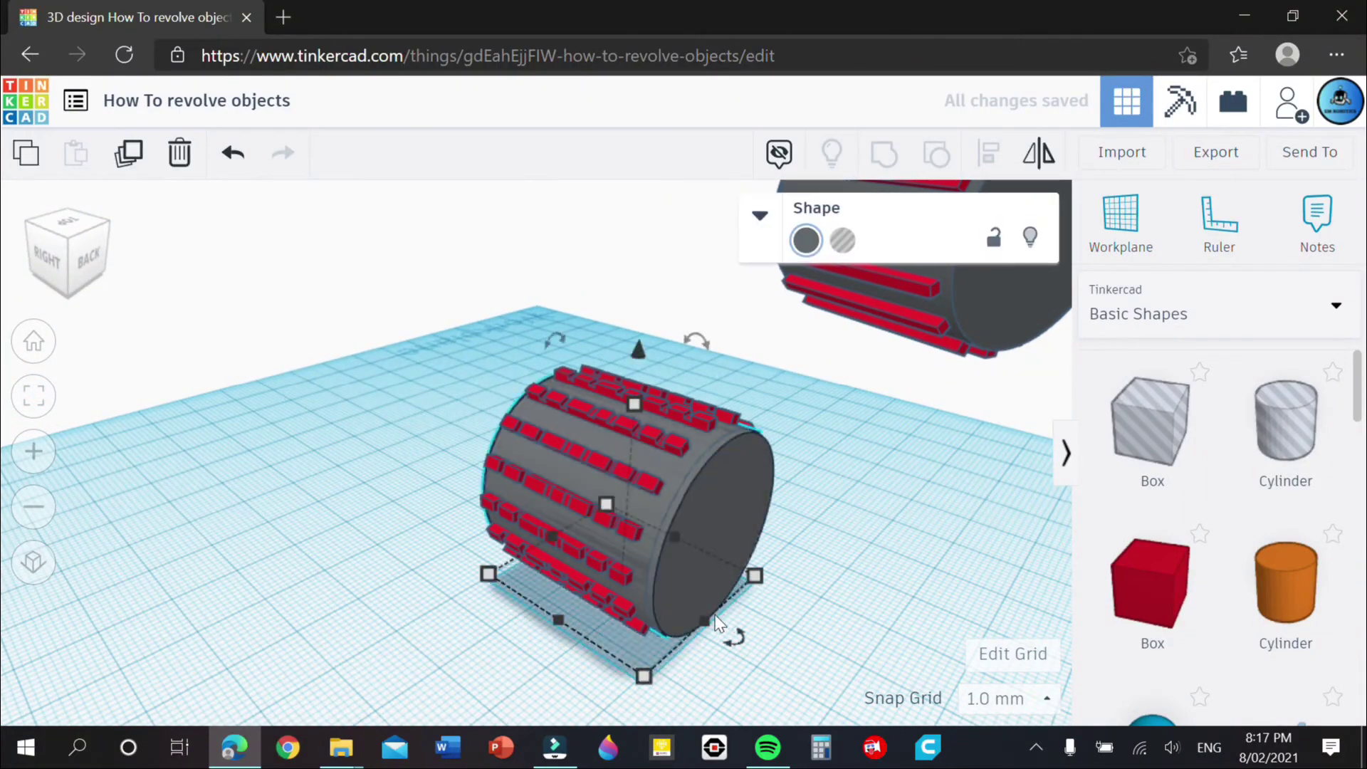
left_click_drag(704, 624, 705, 624)
- Group the grey cylinder with the notched roller
left_click_drag(883, 563, 728, 502)
left_click_drag(478, 335, 475, 377)
left_click(877, 165)
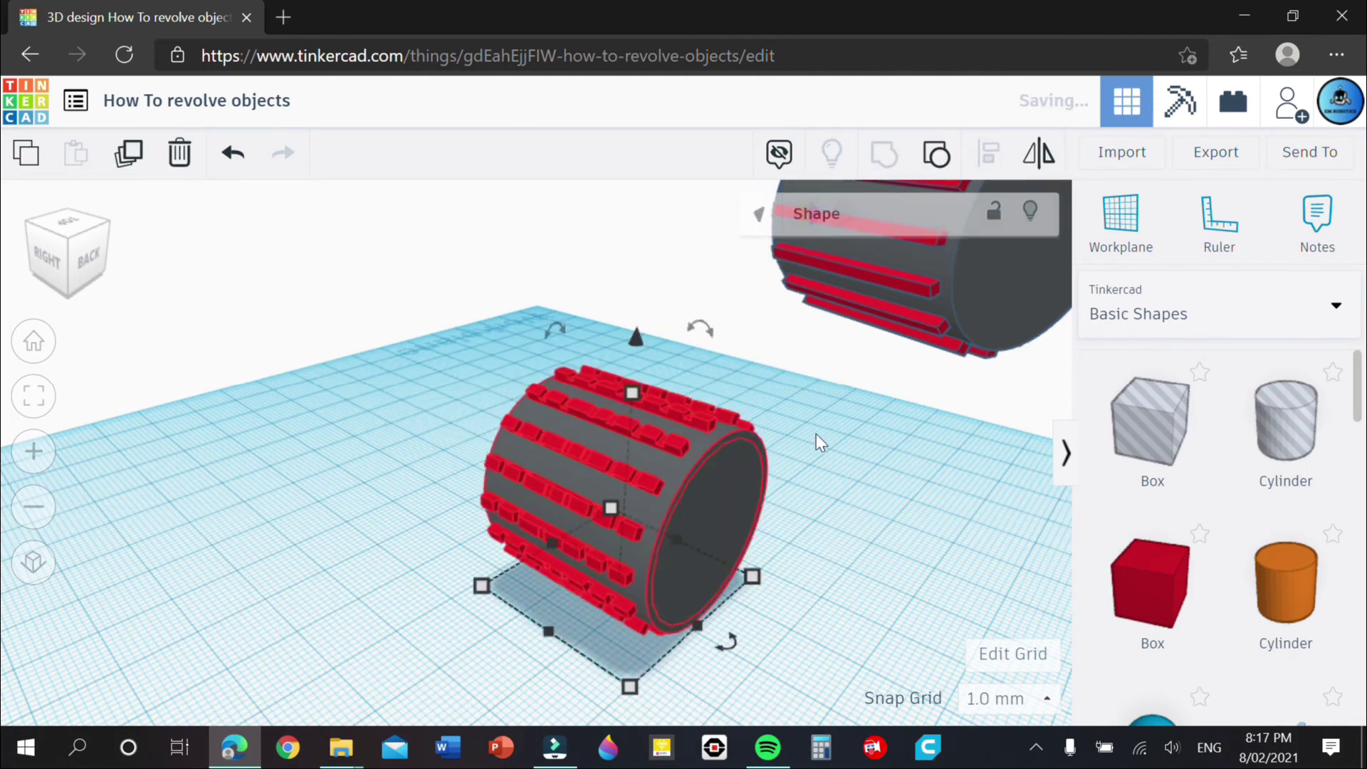
left_click(828, 447)
- Scale the filled roller up proportionally to a footprint of about 54 by 49 mm
right_click_drag(832, 447, 366, 456)
left_click(461, 470)
mouse_move(592, 538)
right_mouse_down()
mouse_move(610, 503)
mouse_move(606, 516)
right_mouse_up()
left_click_drag(483, 592, 638, 635)
scroll(704, 474, "down", 5)
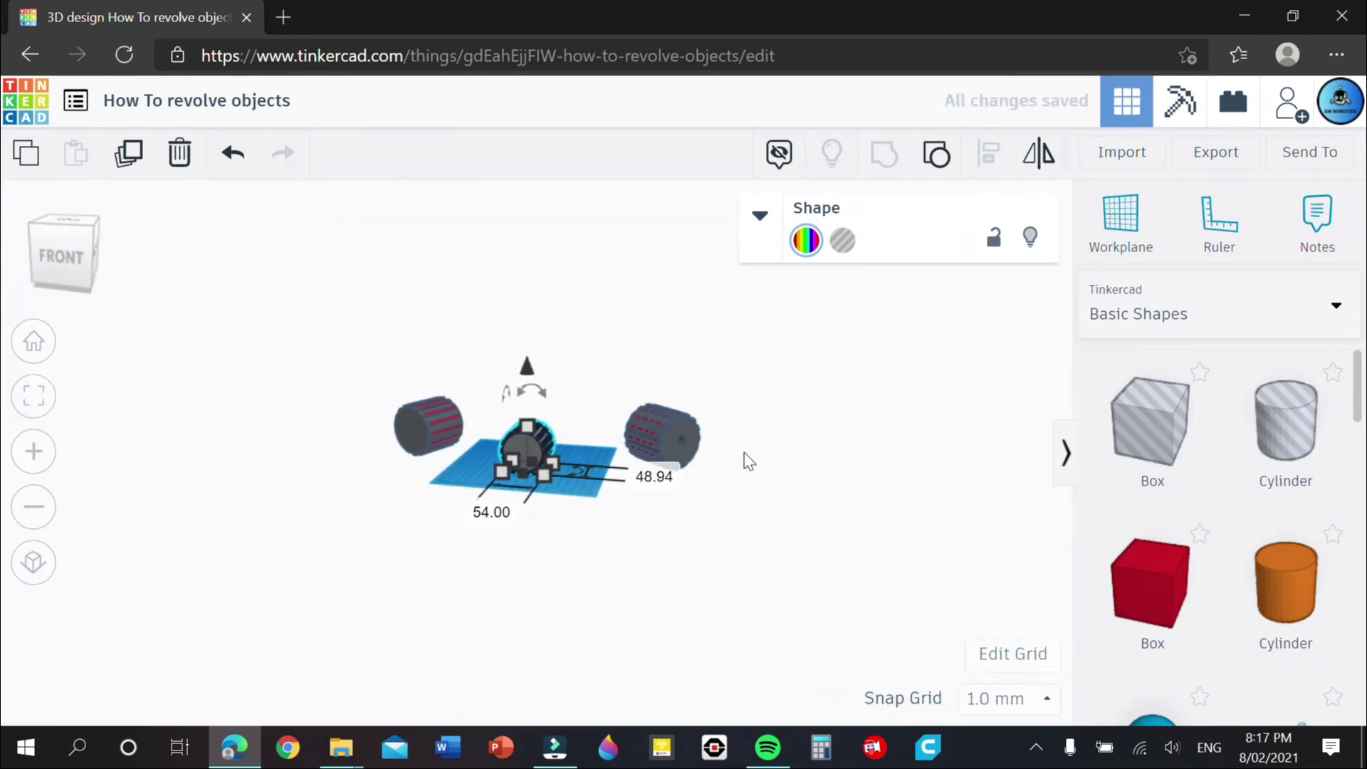
- Examine the finished roller from several sides and compare it with the two example rollers beside the workplane
scroll(739, 477, "up", 2)
scroll(738, 471, "up", 3)
left_click_drag(914, 420, 920, 364)
left_click(699, 410)
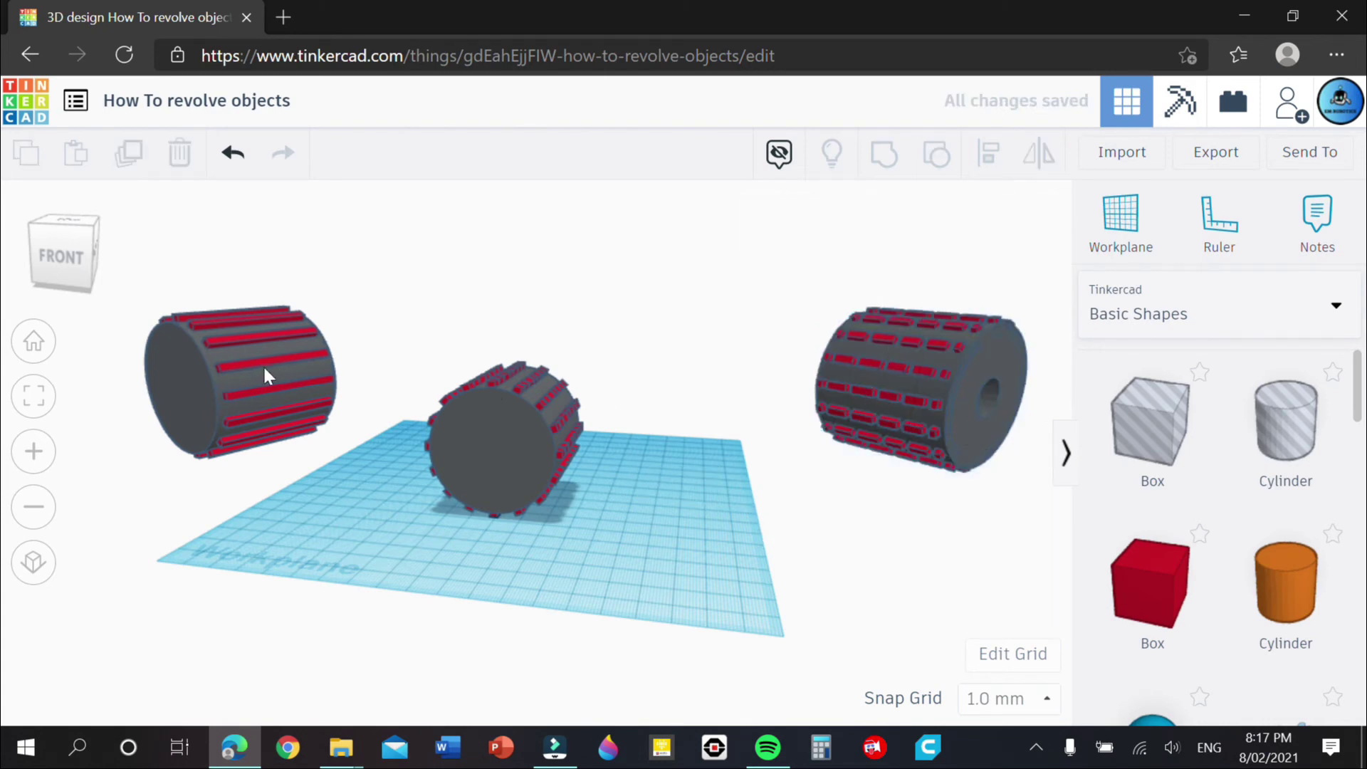
right_click_drag(267, 375, 532, 414)
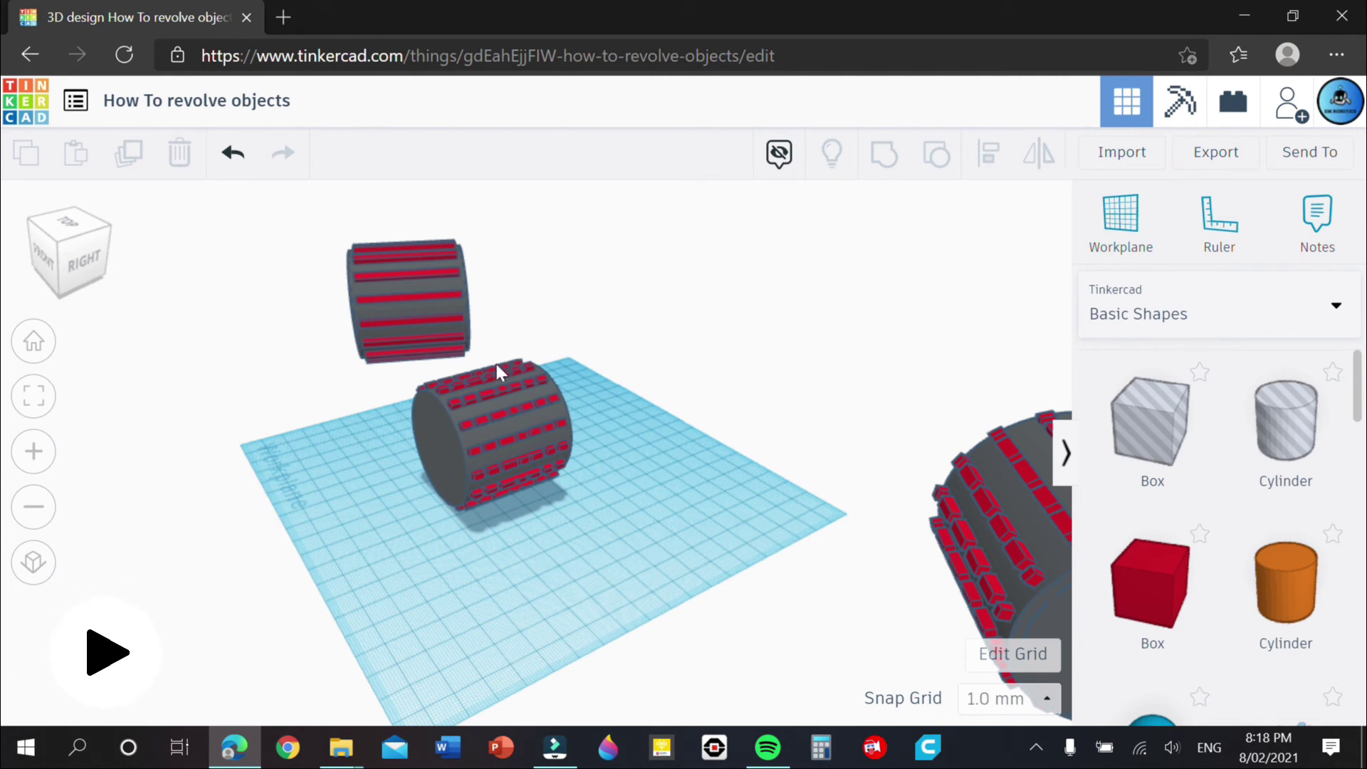
right_click_drag(497, 364, 566, 463)
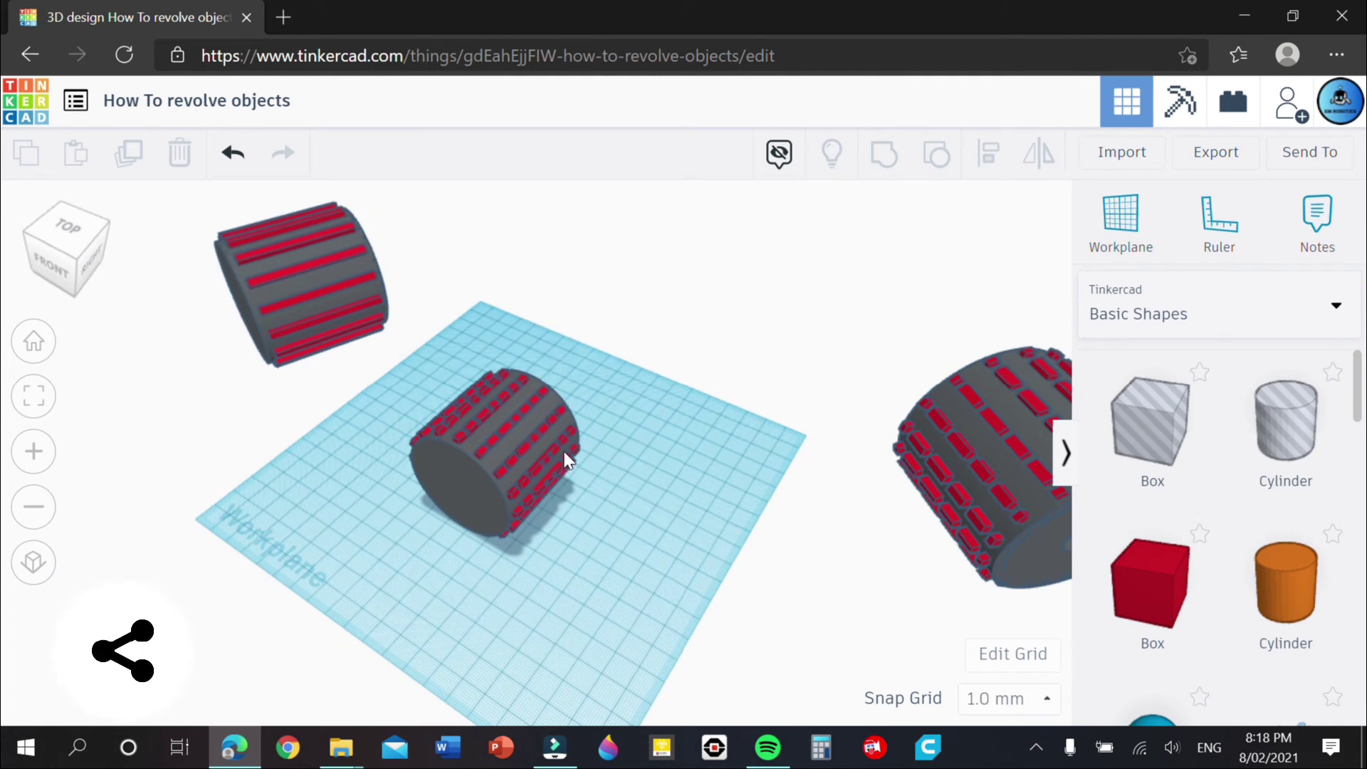
right_click_drag(564, 453, 574, 448)
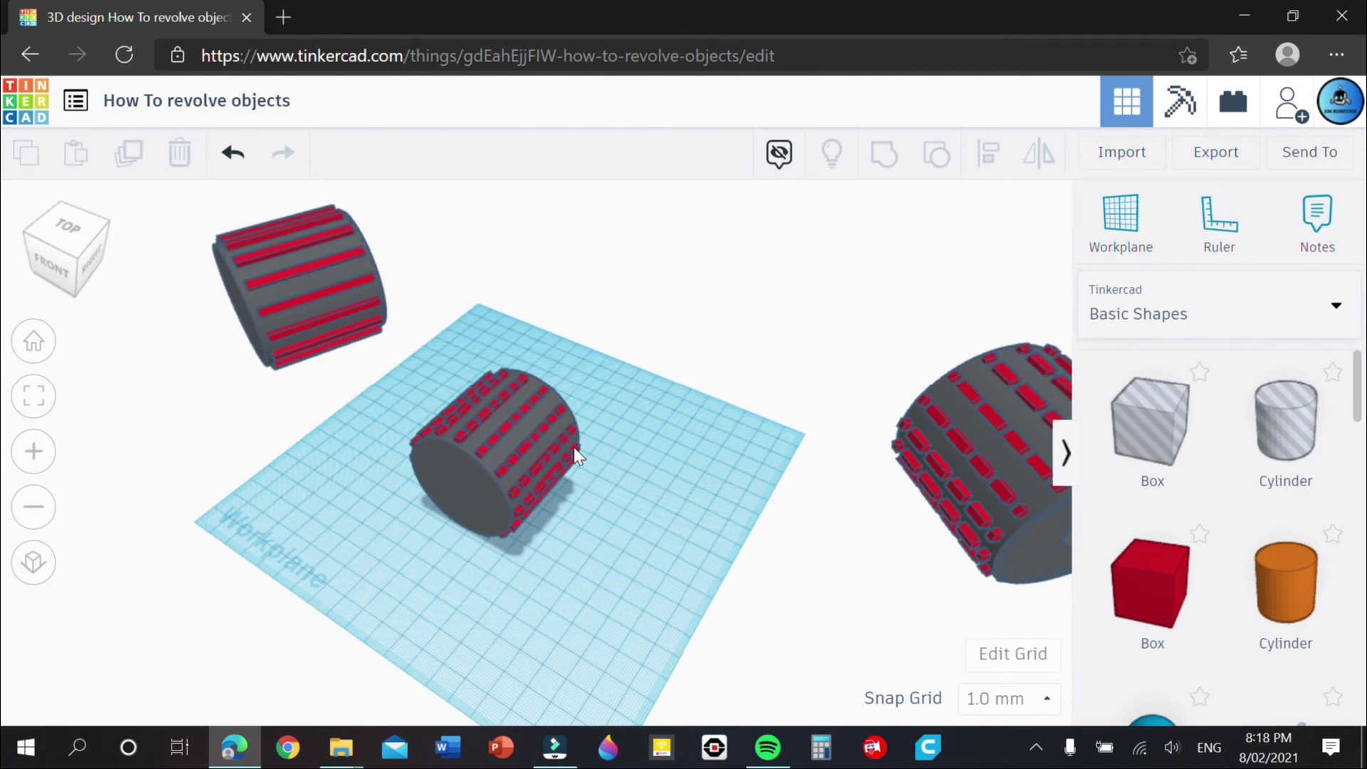
right_click_drag(559, 445, 546, 392)
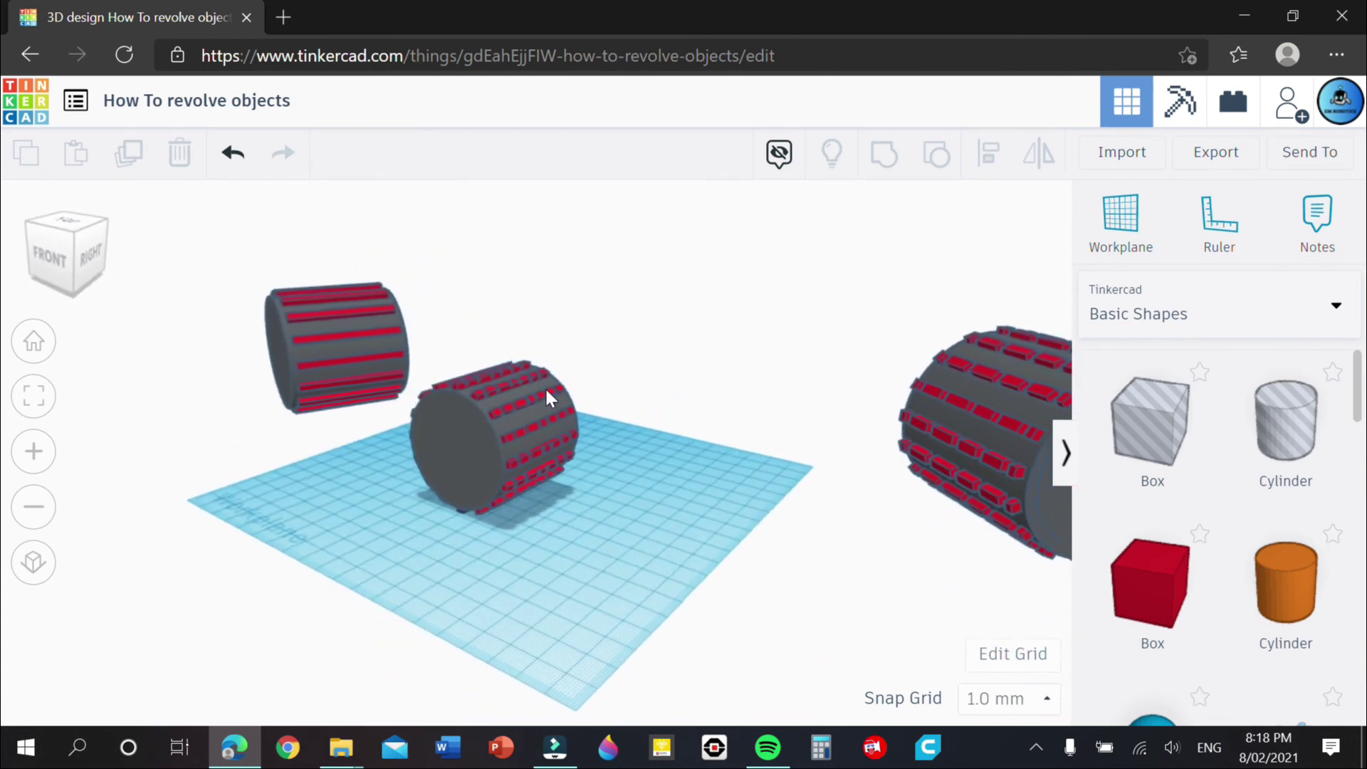